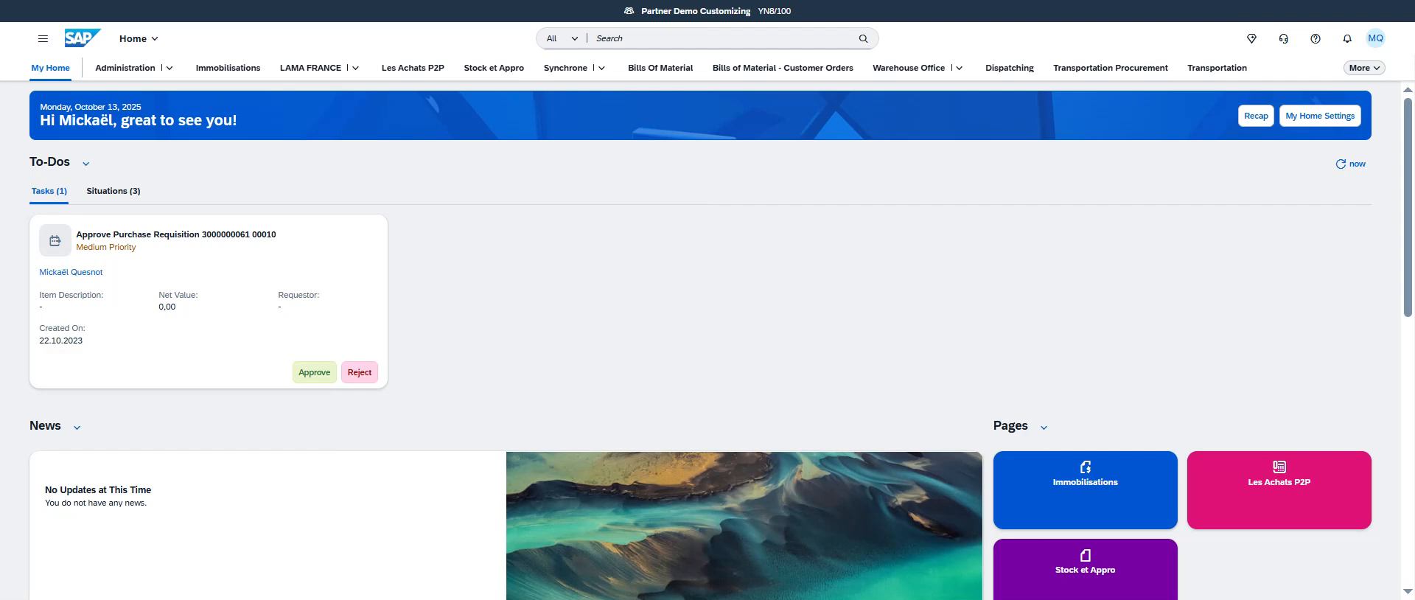
# - Find and open the Process Purchase Requisitions app, choosing the version that is not deprecated
pyautogui.click(658, 40)
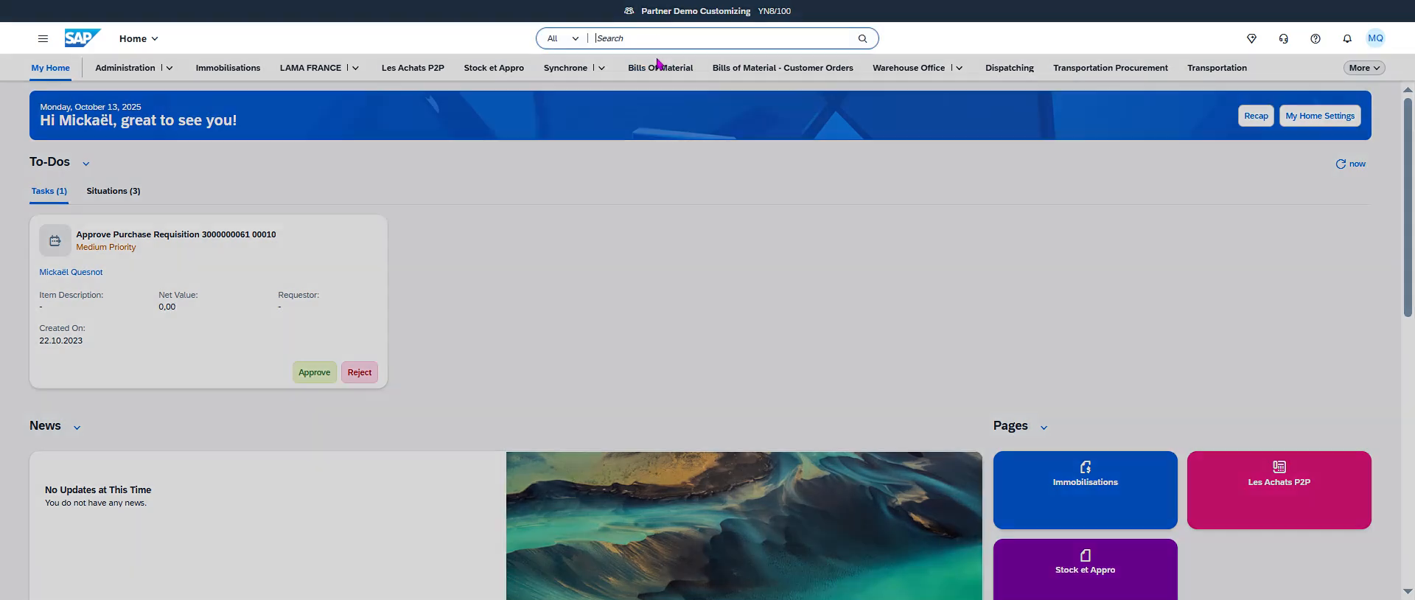
pyautogui.write('Process Purchase Requisitions')
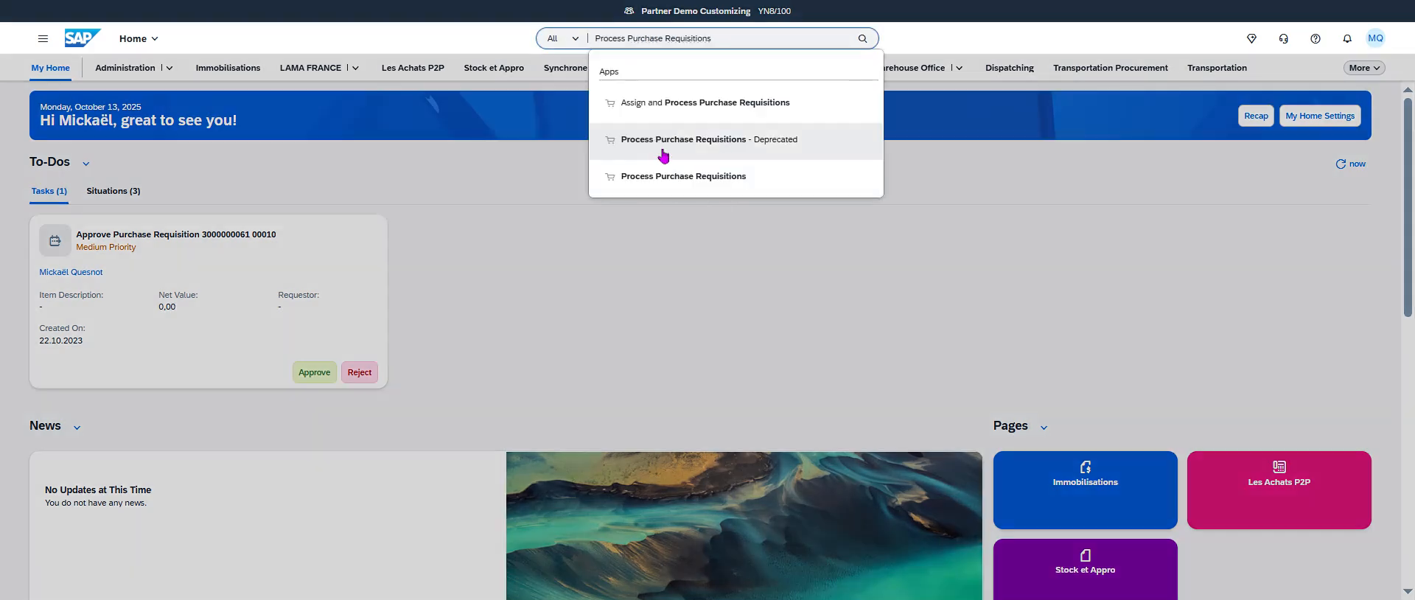
pyautogui.click(696, 177)
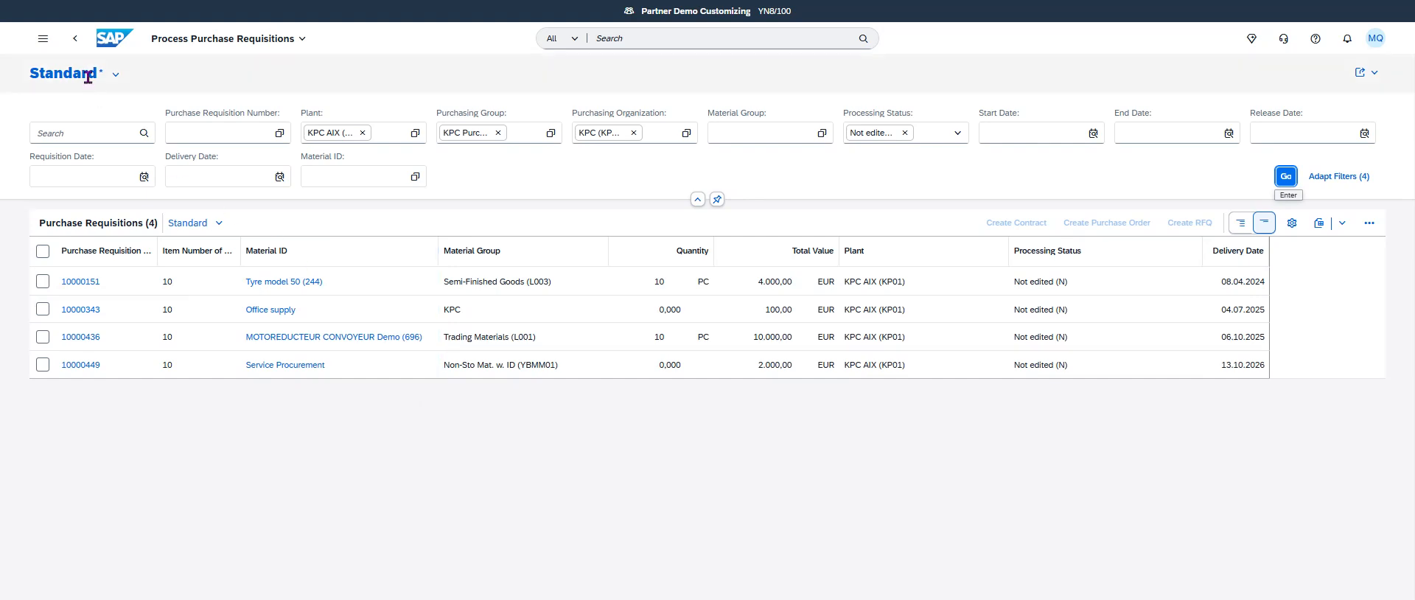
pyautogui.click(116, 75)
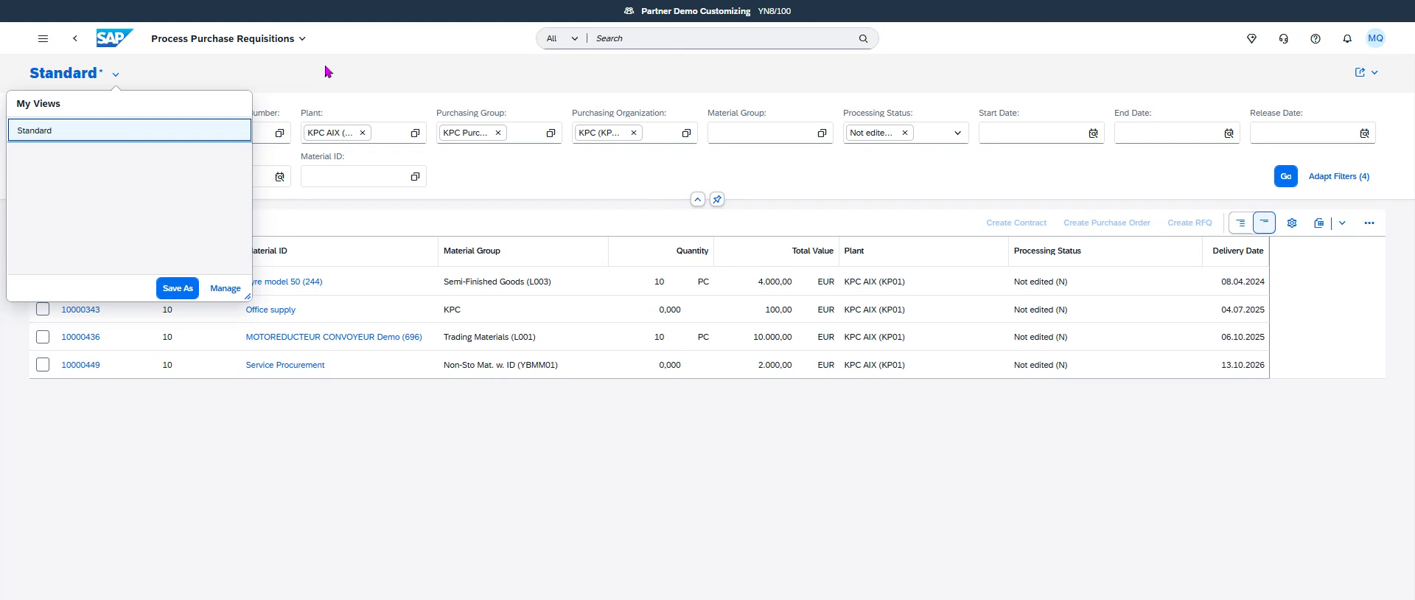
pyautogui.click(549, 504)
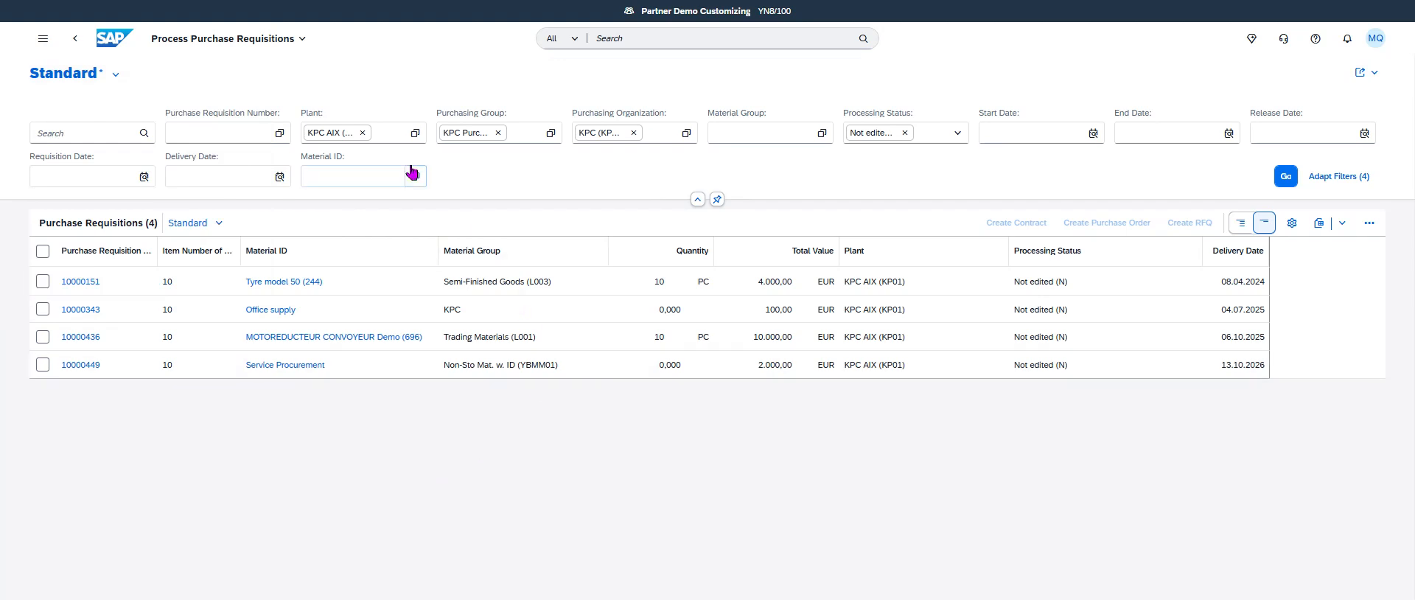
# - Remove the plant, purchasing group and purchasing organization filters, set the release date to Today, and run the requisition search
pyautogui.click(363, 133)
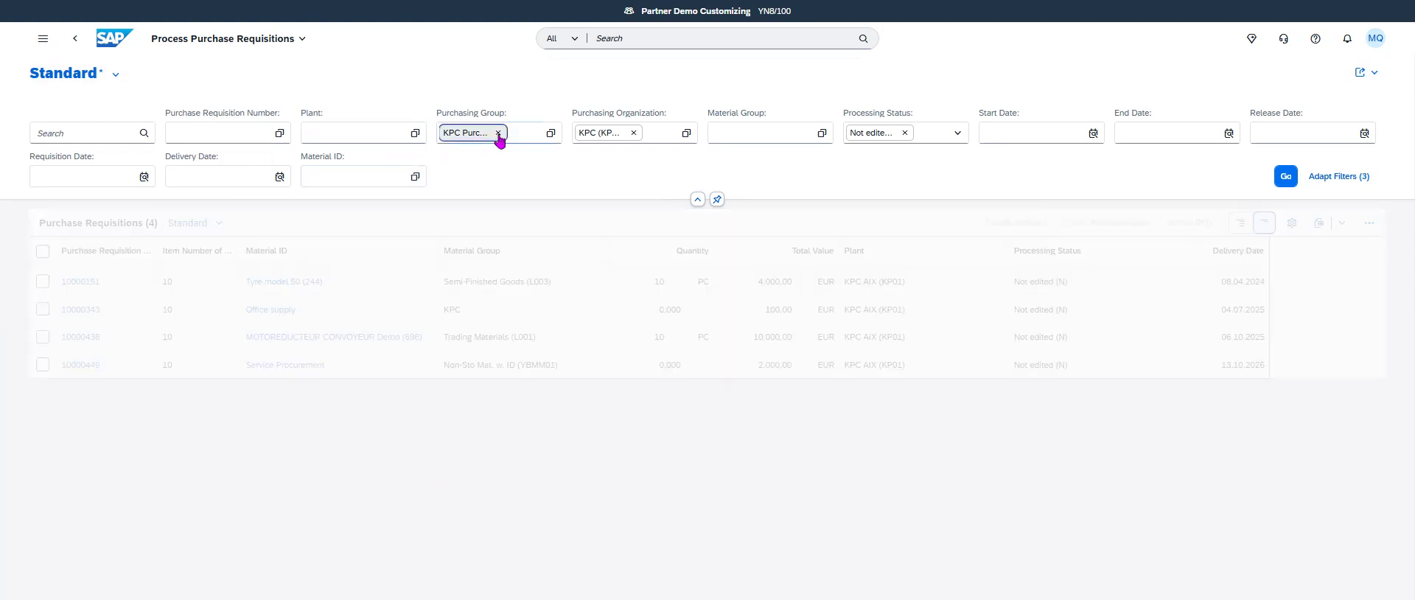
pyautogui.click(498, 133)
pyautogui.click(633, 133)
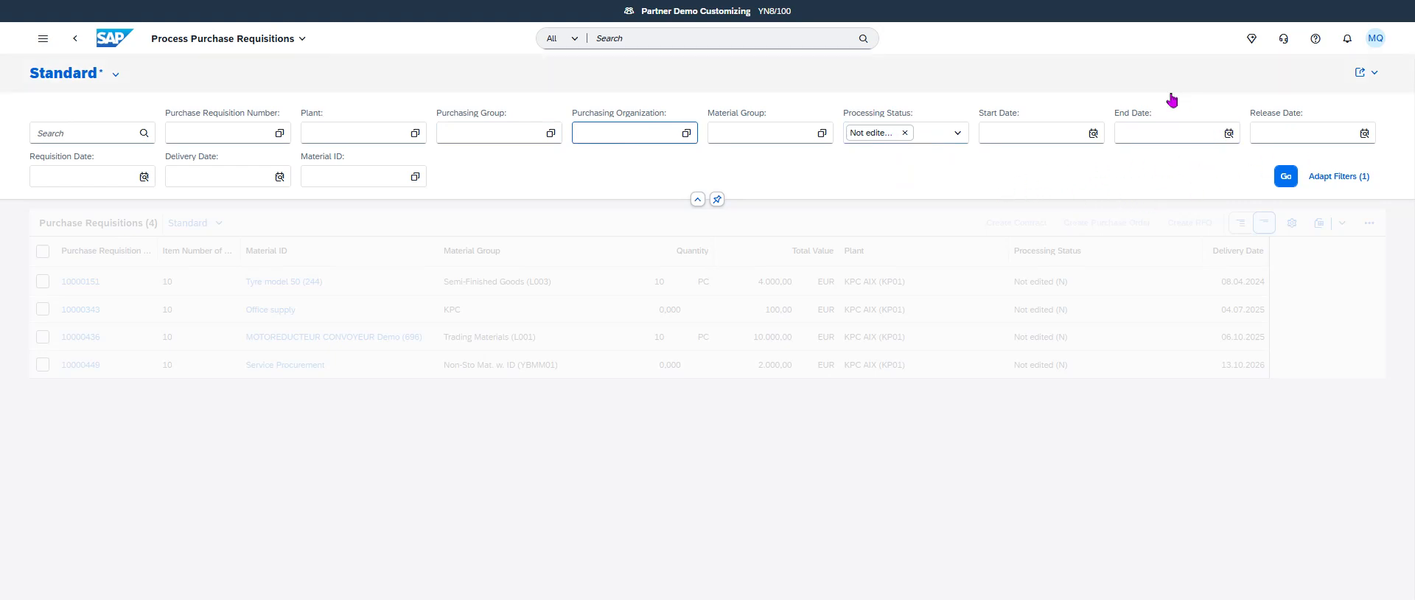
pyautogui.click(1365, 134)
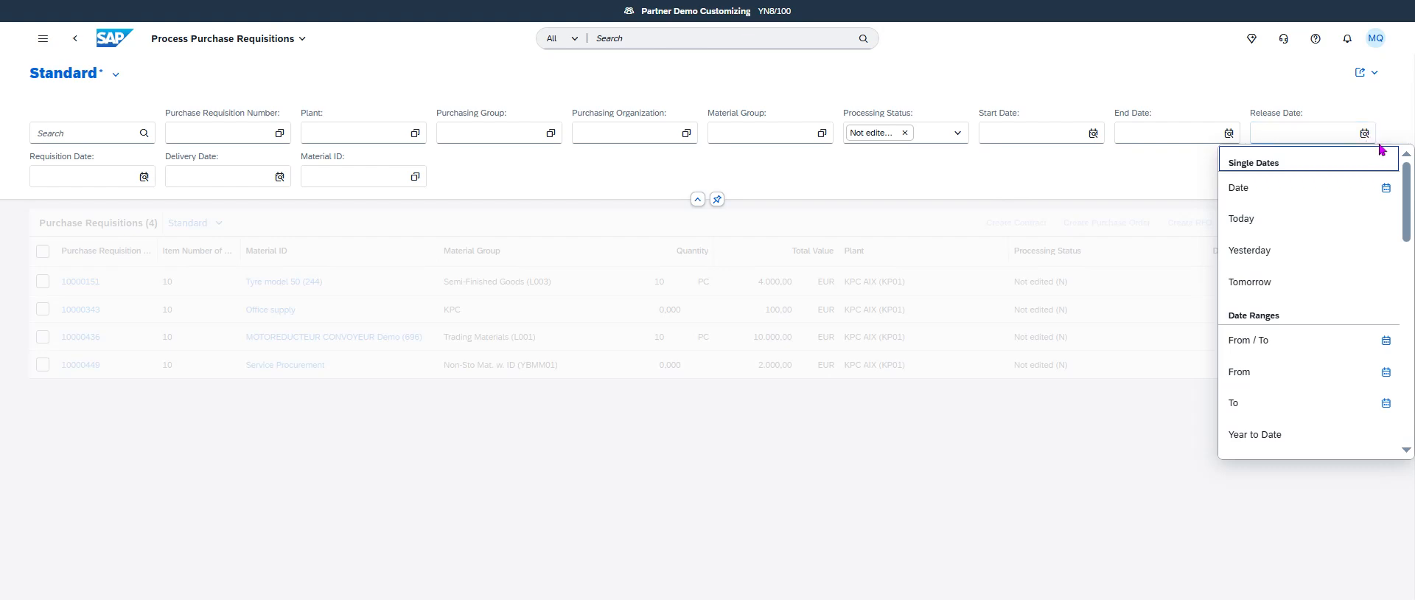
pyautogui.click(1304, 220)
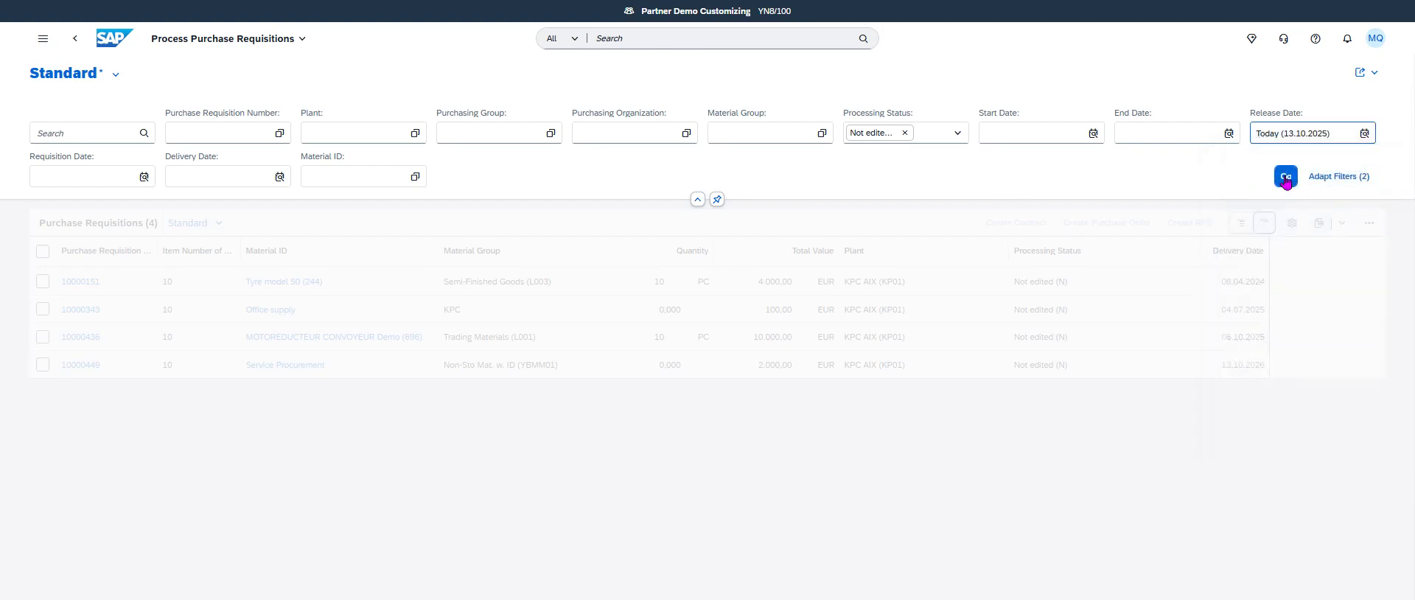
pyautogui.press('Return')
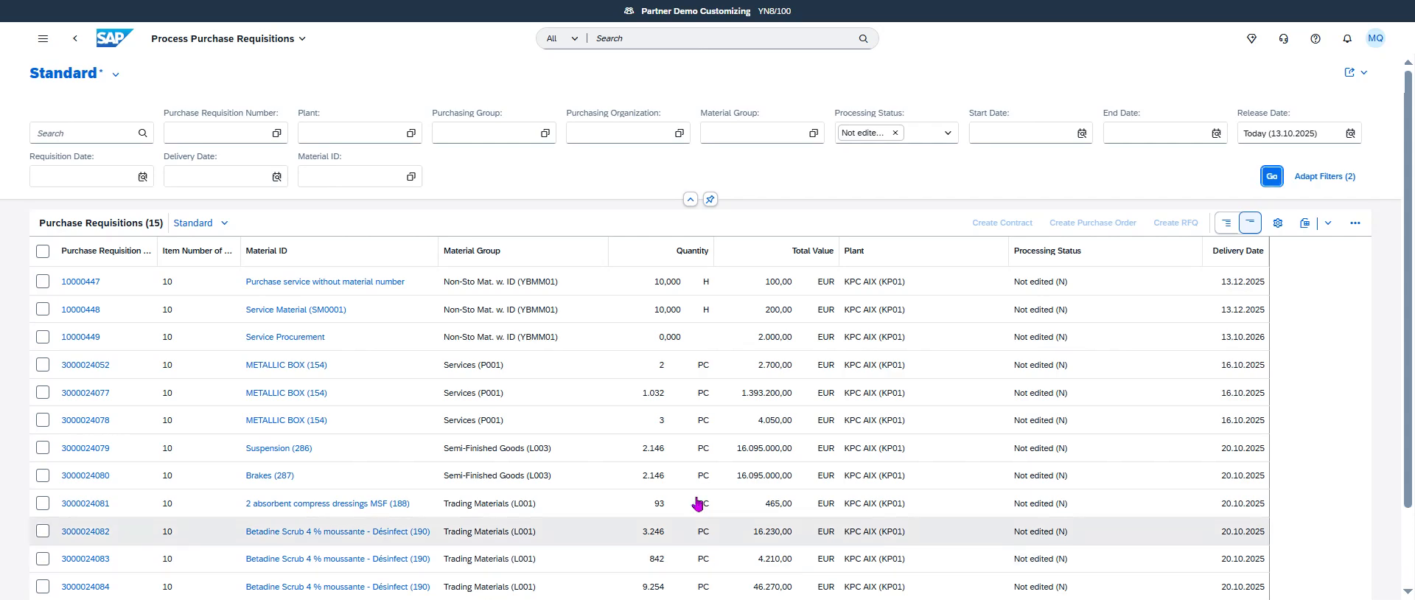
# - Show the row details and use Quick Edit to enter the desired supplier's number for the "Purchase service without material number" requisition
pyautogui.click(1229, 228)
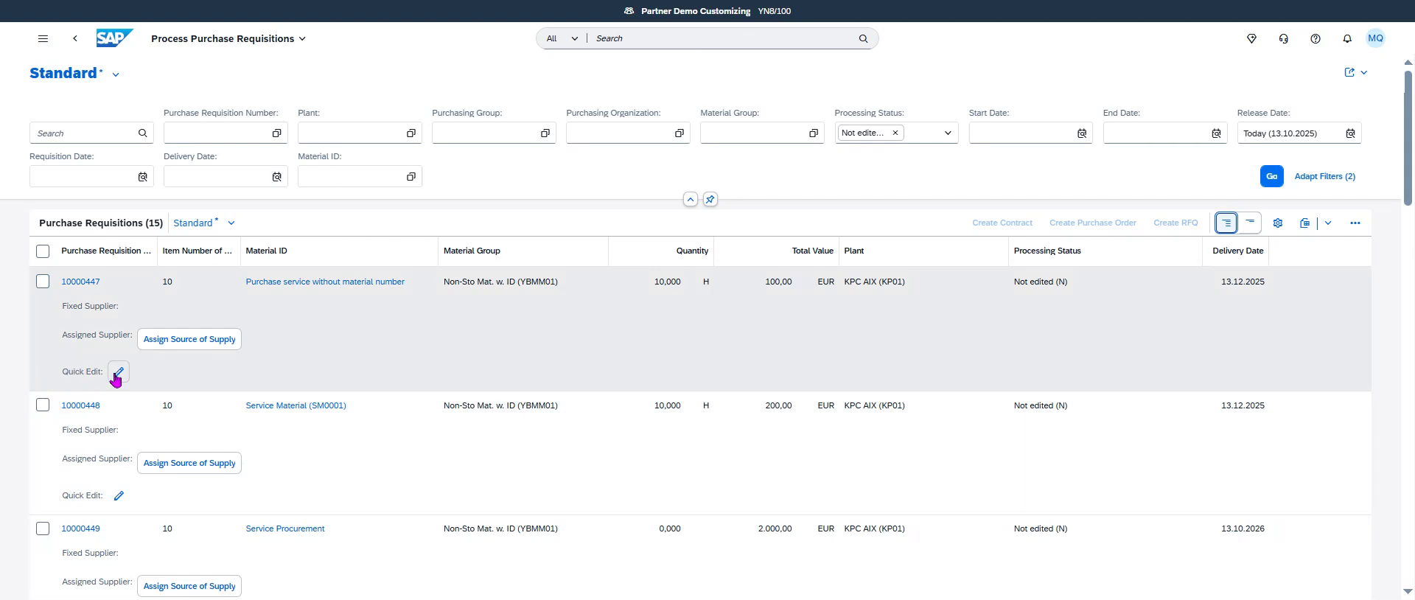
pyautogui.click(118, 373)
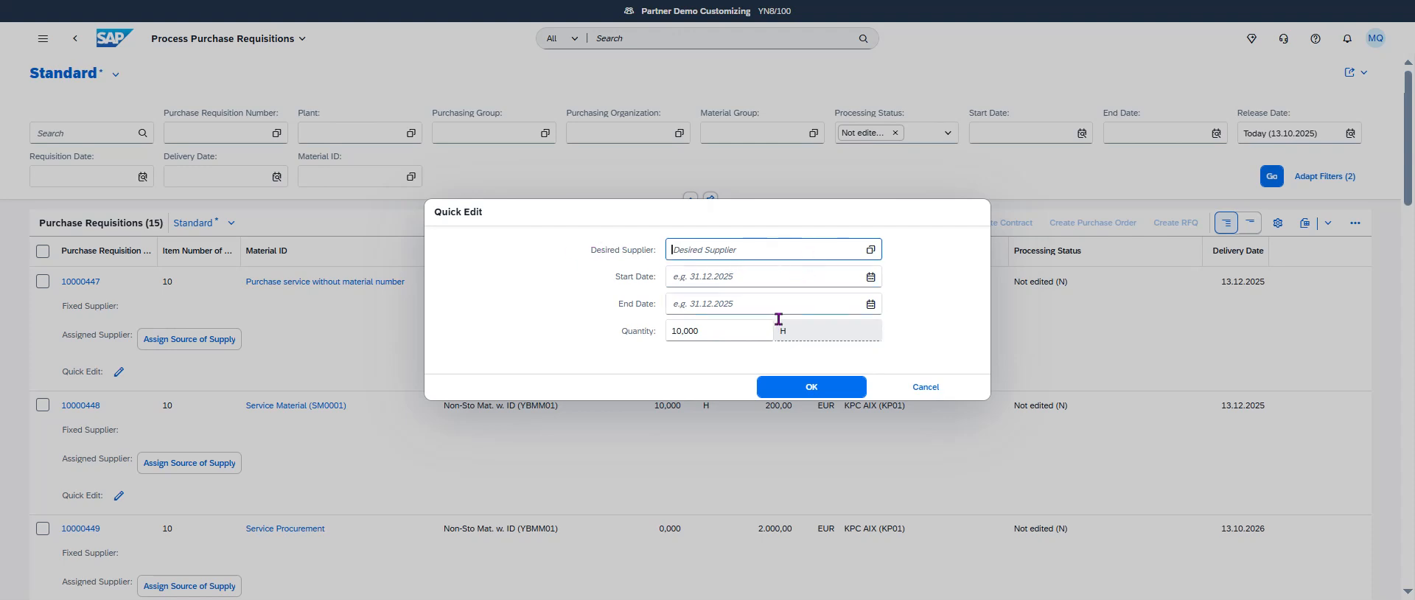
pyautogui.write('12300001')
pyautogui.click(831, 392)
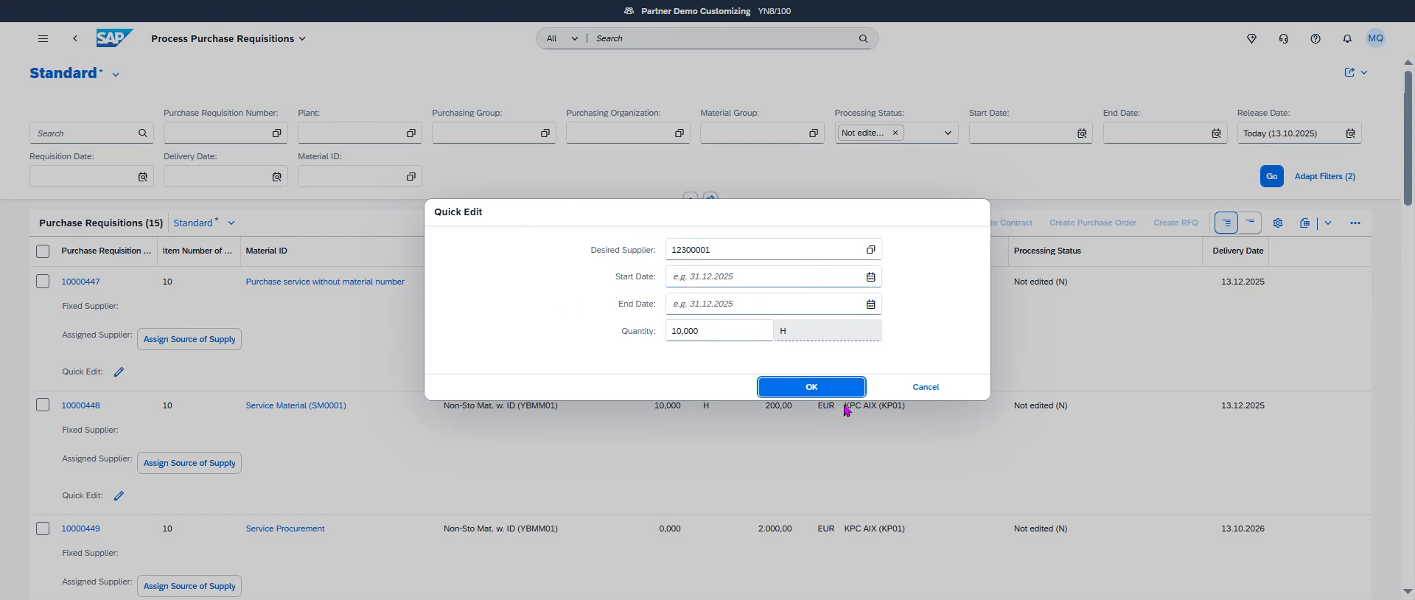
pyautogui.click(834, 391)
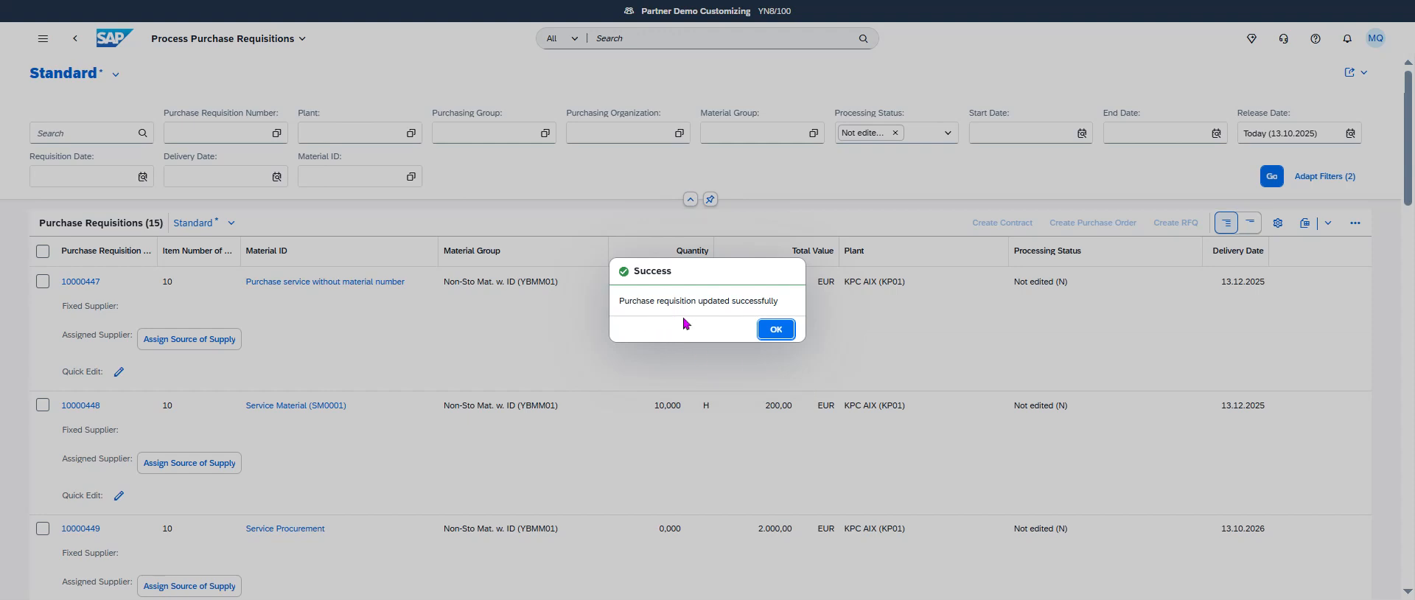
pyautogui.click(770, 329)
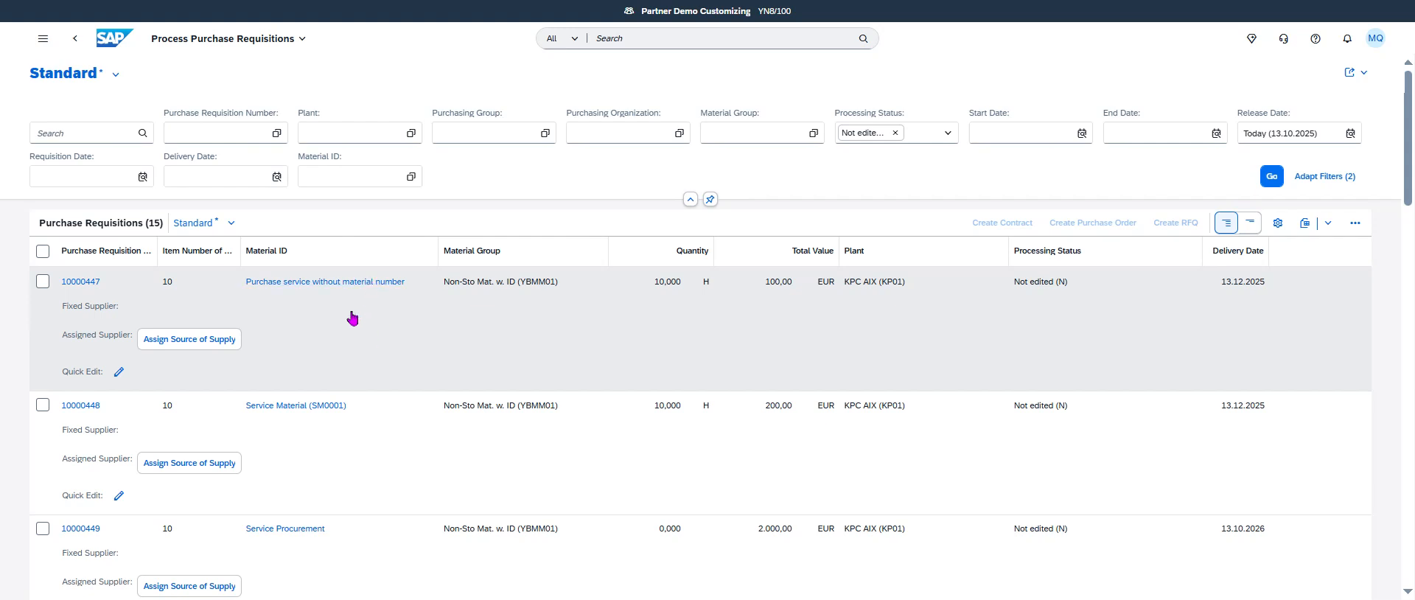
# - Look up Havea Group by supplier number and assign it as source of supply for "Purchase service without material number"
pyautogui.click(215, 343)
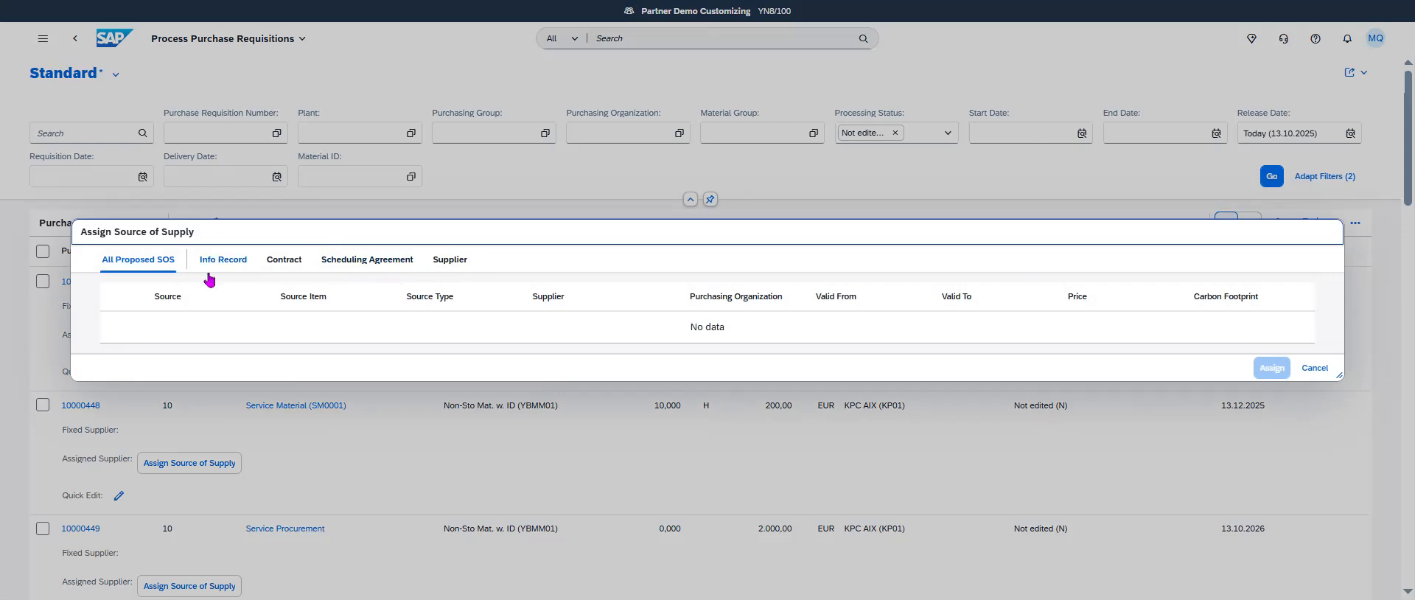
pyautogui.click(434, 268)
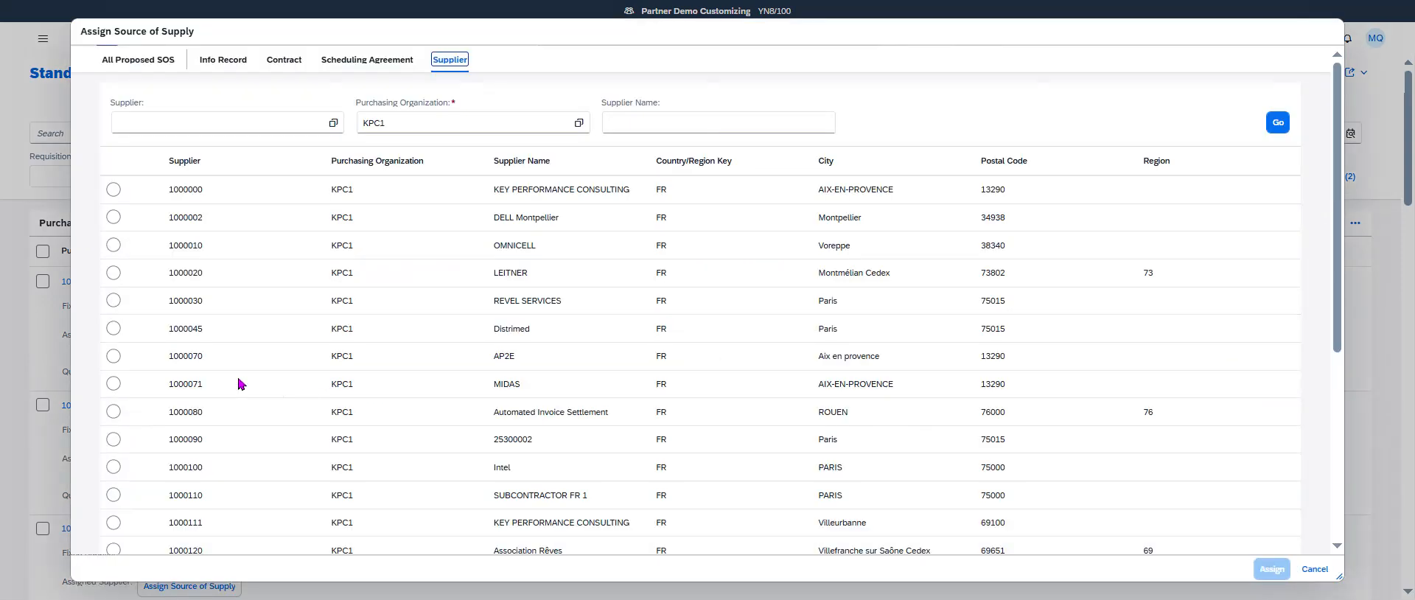
pyautogui.click(225, 122)
pyautogui.write('12300001')
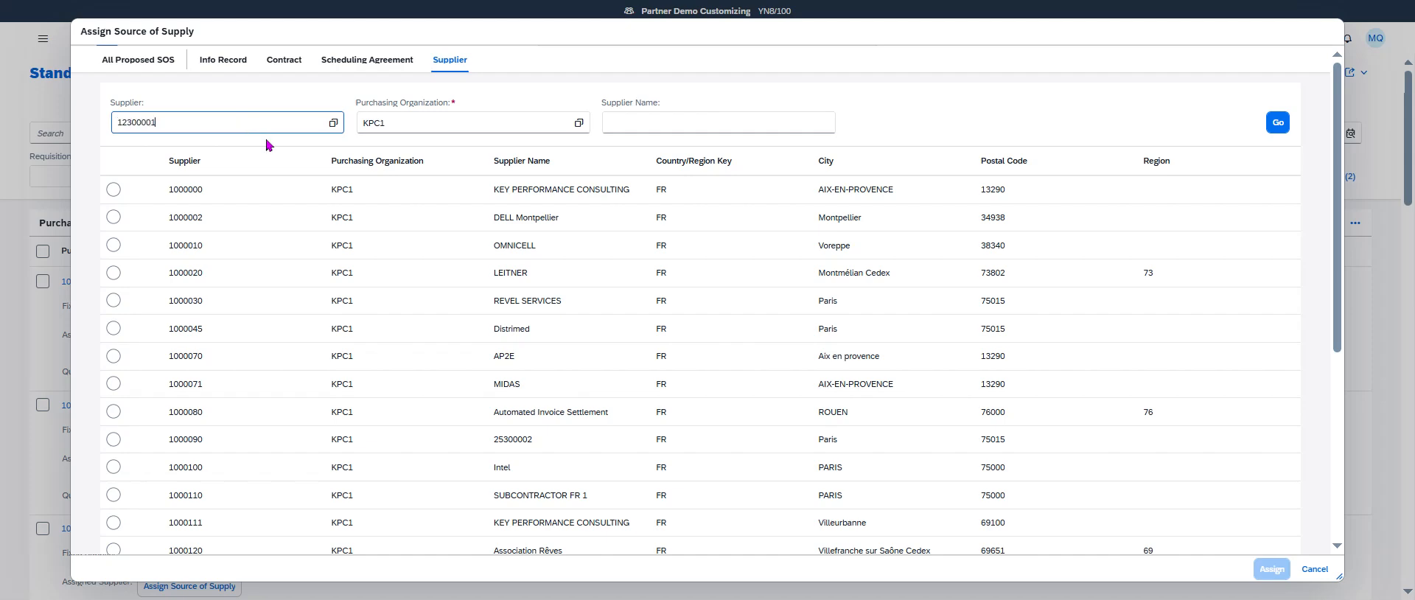
pyautogui.press('Return')
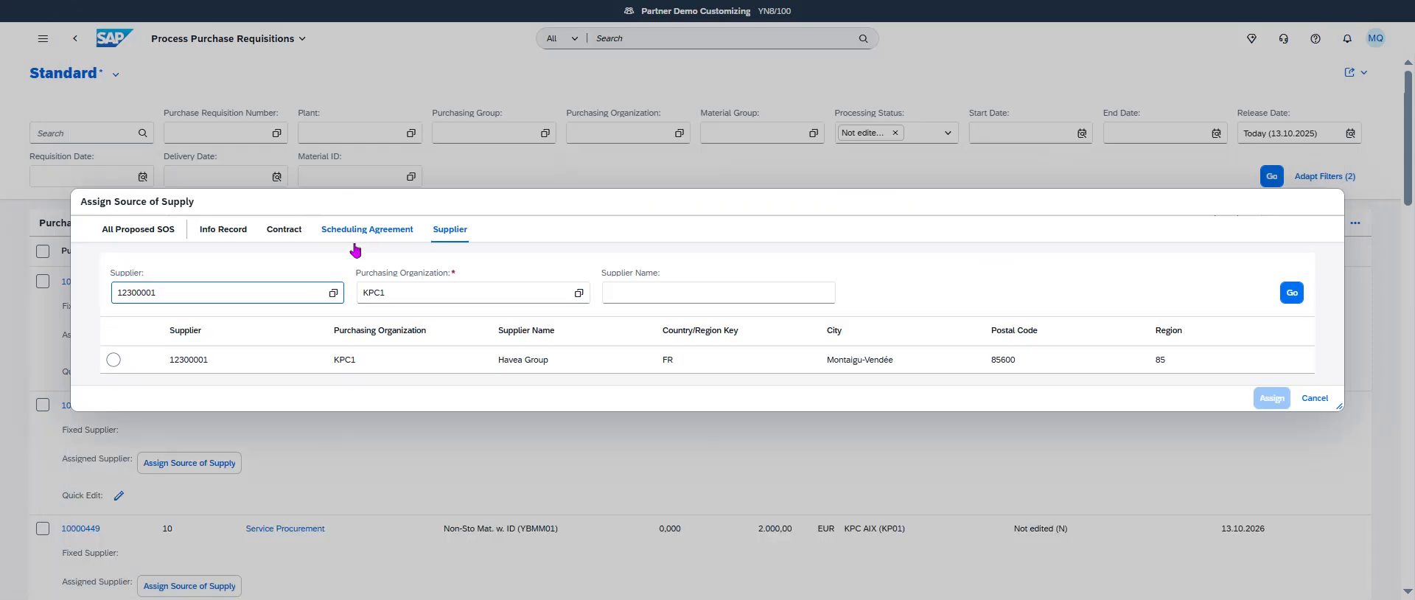
pyautogui.click(113, 360)
pyautogui.click(1256, 405)
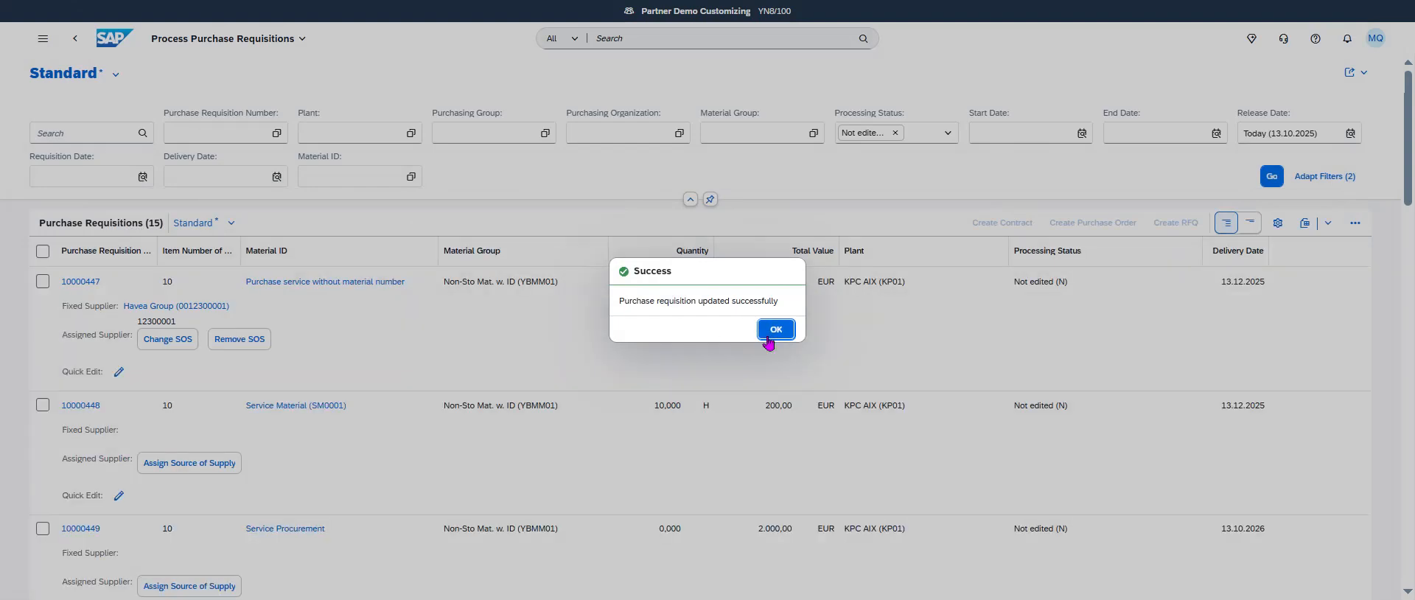
pyautogui.click(771, 330)
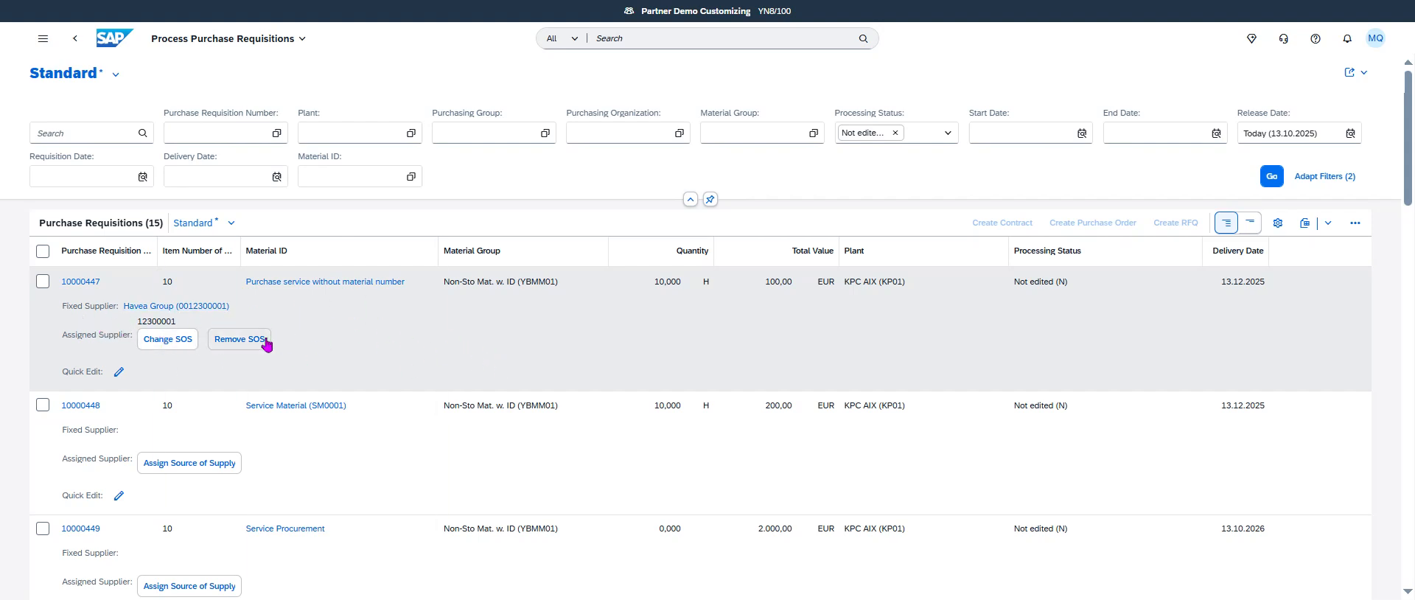
# - Refresh the purchase requisition list with no requisition selected
pyautogui.click(42, 281)
pyautogui.click(41, 280)
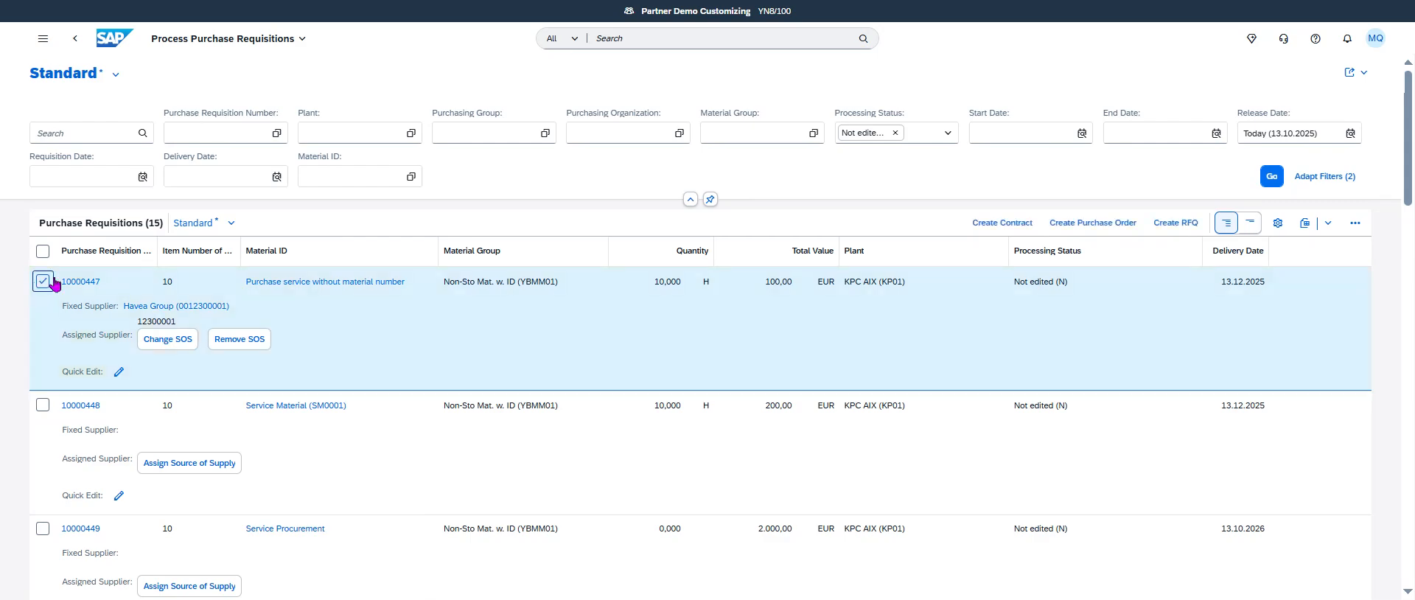
pyautogui.scroll(-4, 374, 349)
pyautogui.scroll(5, 396, 358)
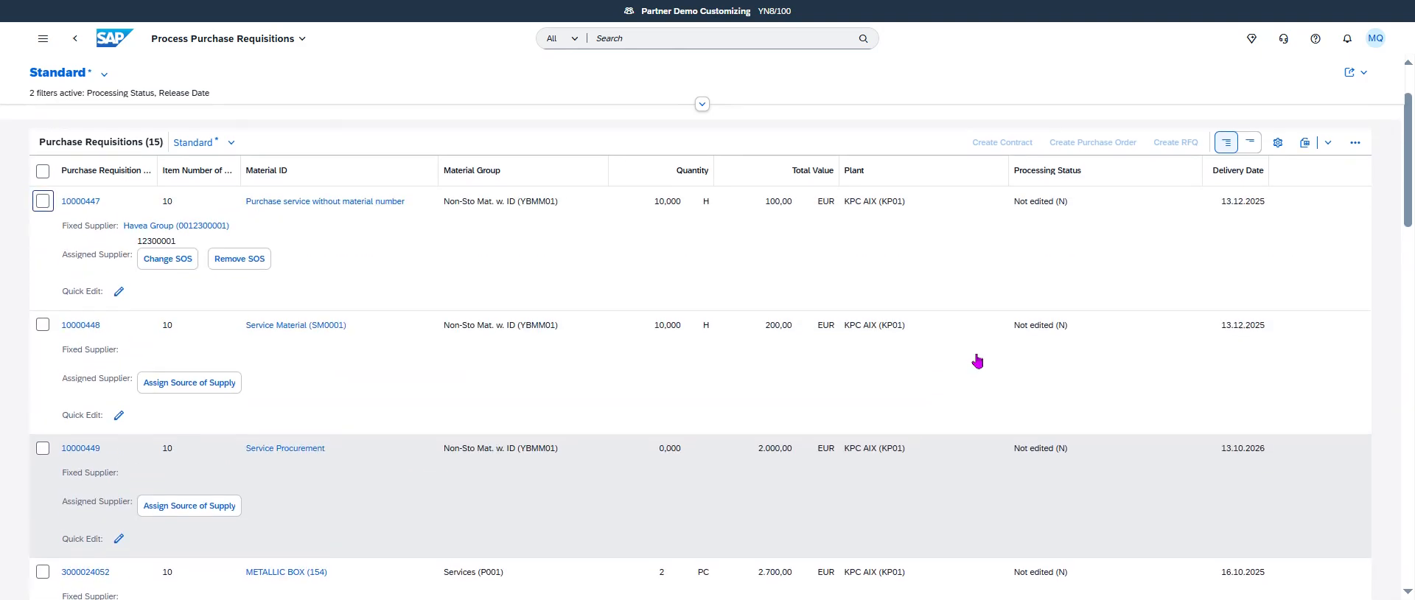
pyautogui.click(1271, 176)
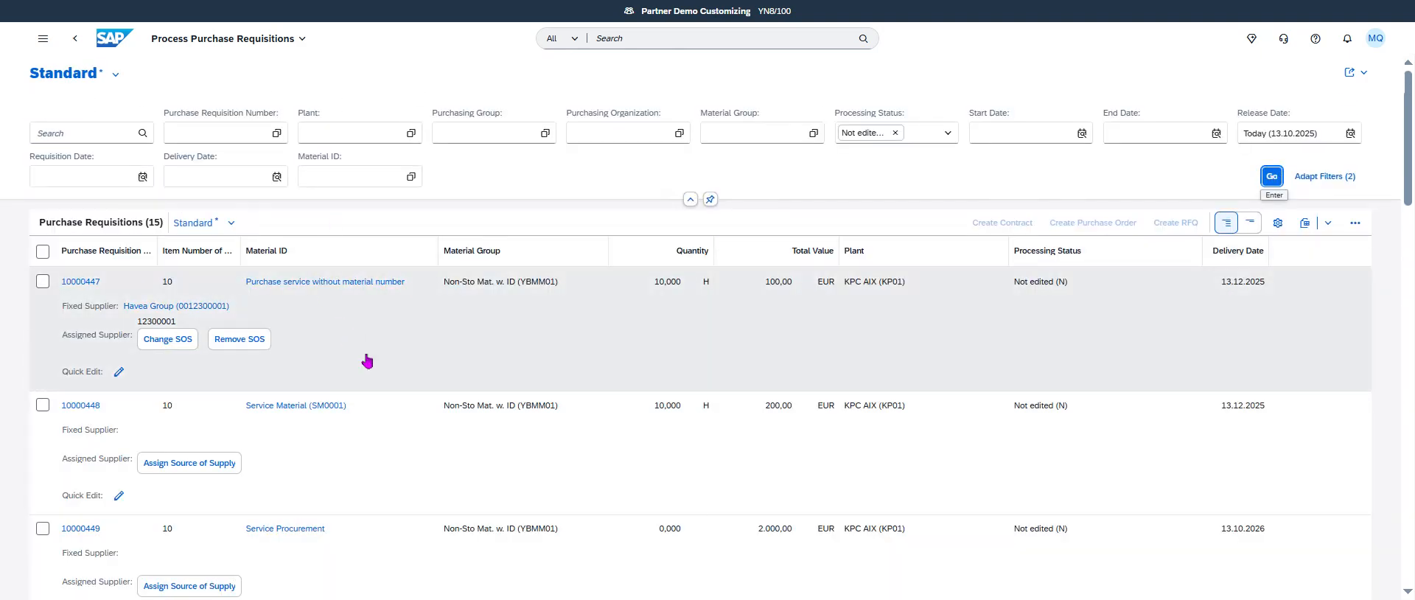
# - Use Quick Edit to enter Havea Group's supplier number as desired supplier for the Service Material (SM0001) requisition
pyautogui.scroll(-4, 442, 398)
pyautogui.scroll(1, 414, 399)
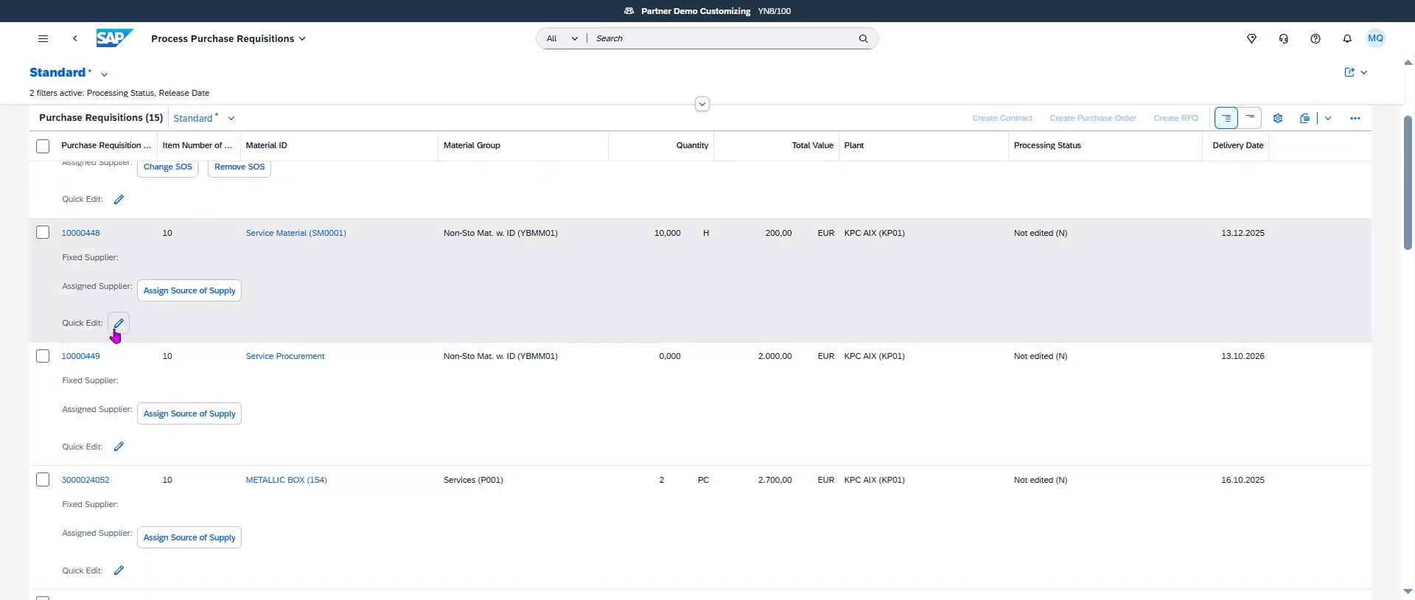
pyautogui.click(118, 324)
pyautogui.write('12300001')
pyautogui.click(822, 384)
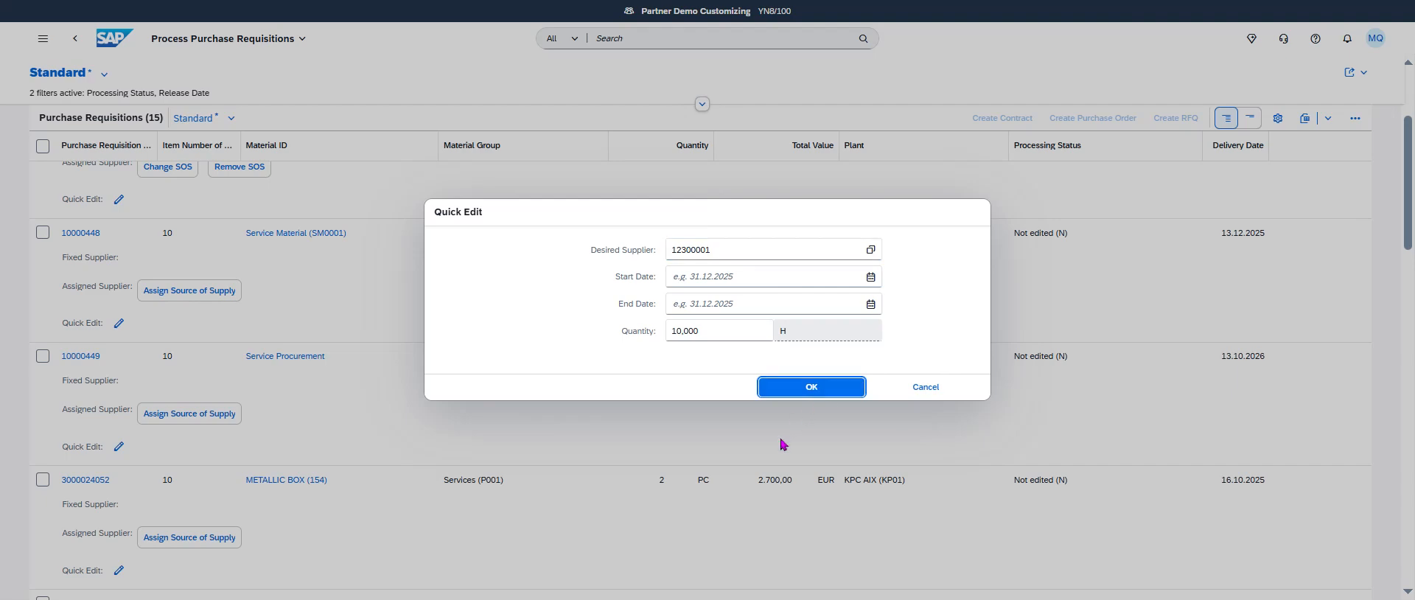
pyautogui.click(773, 414)
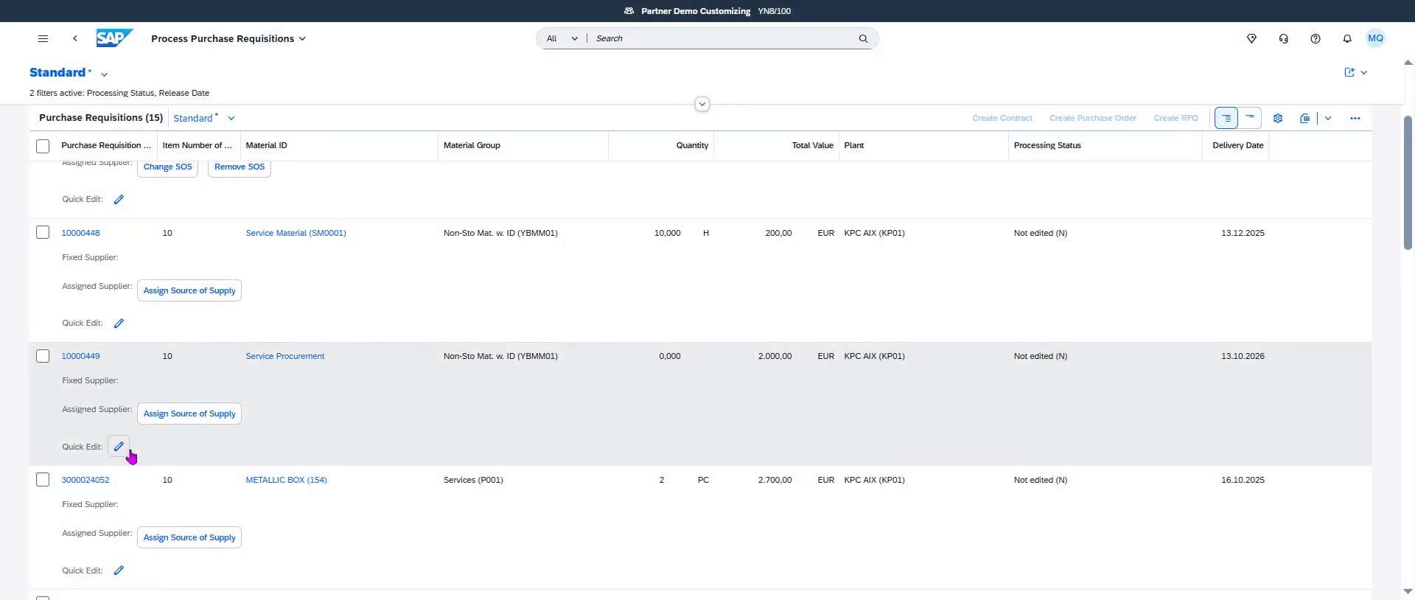
# - Use Quick Edit to enter Havea Group's supplier number as desired supplier for the Service Procurement requisition
pyautogui.click(118, 447)
pyautogui.write('12300001')
pyautogui.click(817, 386)
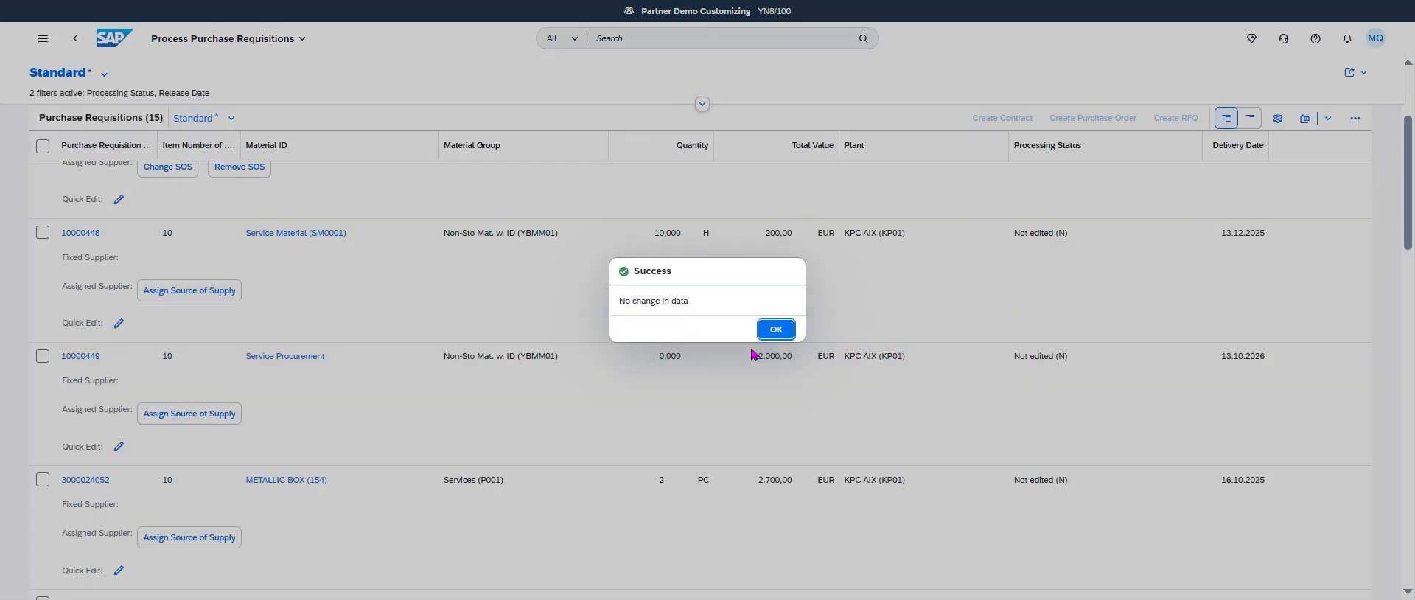
pyautogui.click(774, 329)
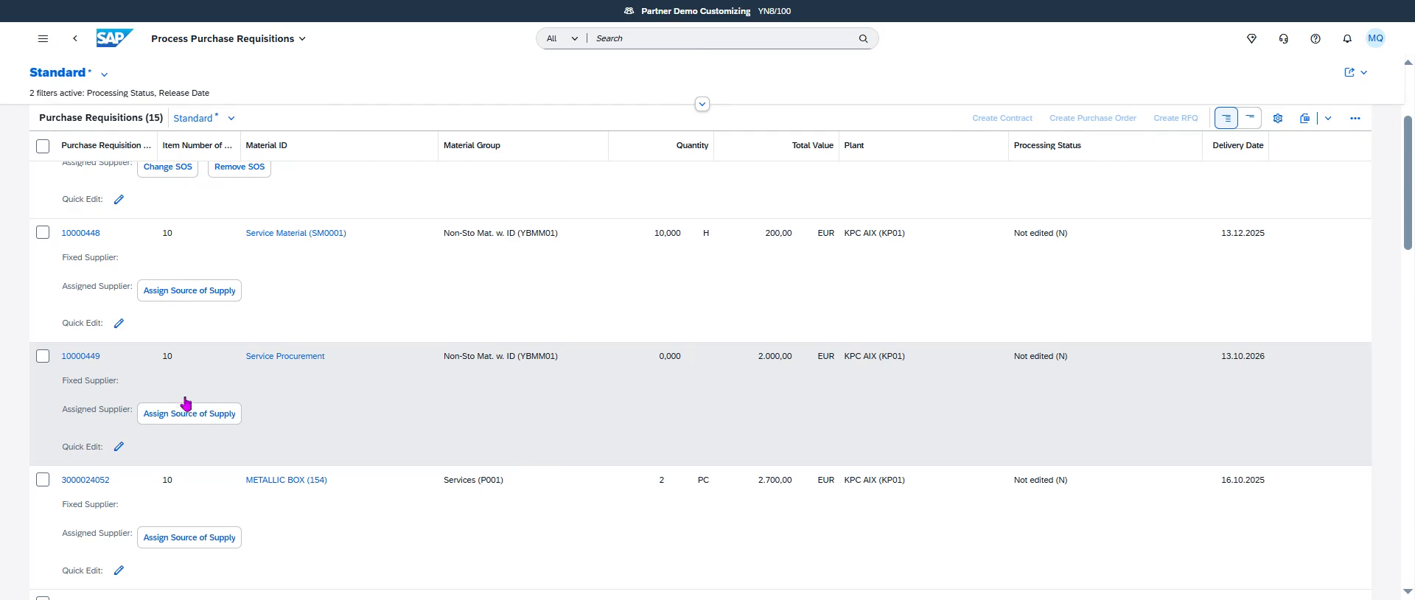
# - Assign Havea Group from purchasing organization KPC1 as source of supply for the Service Procurement requisition and refresh the list
pyautogui.click(190, 420)
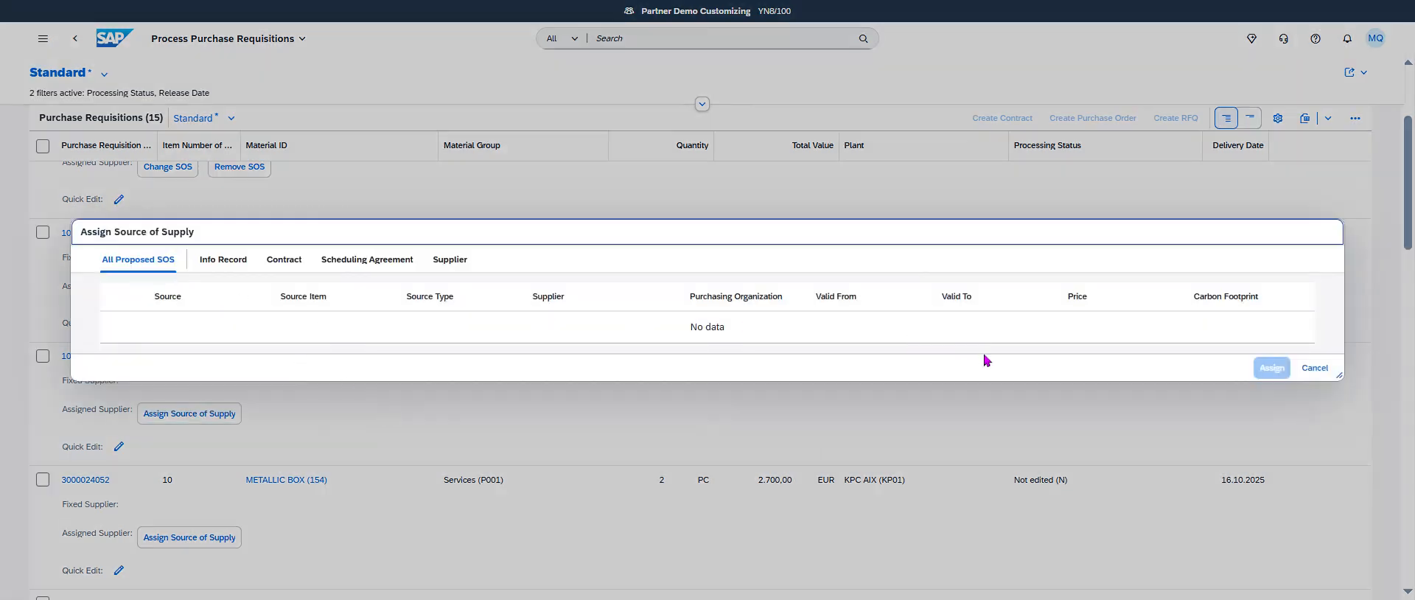
pyautogui.click(449, 261)
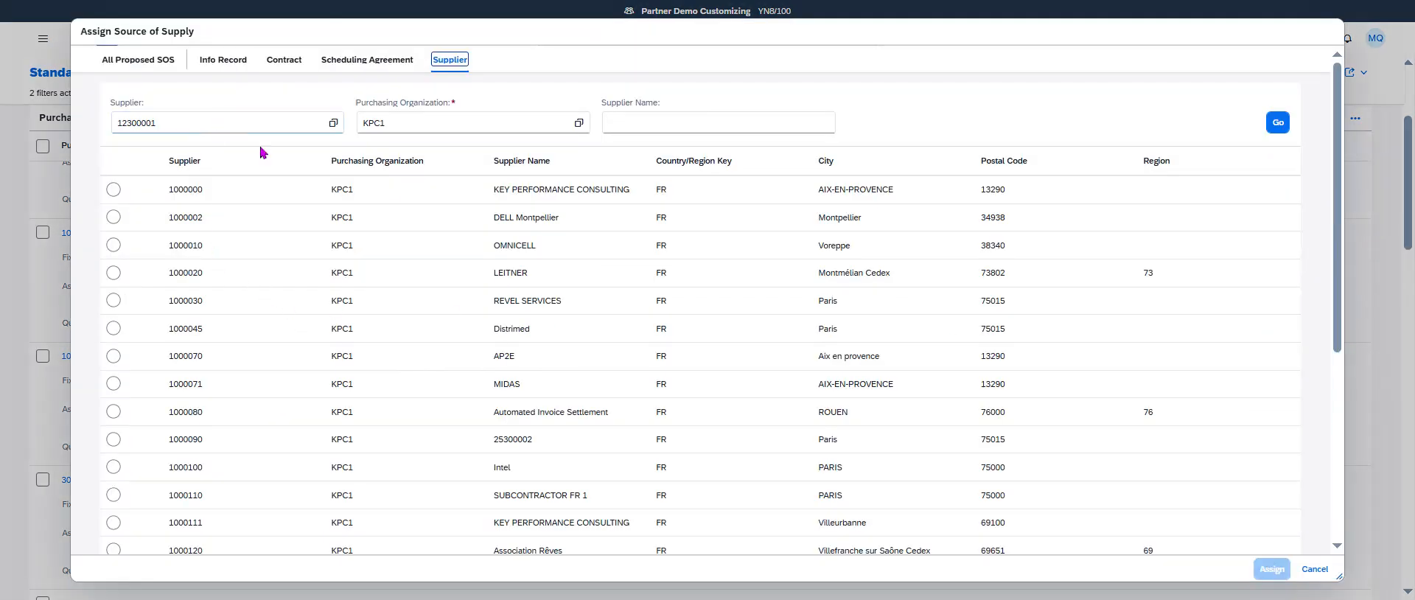
pyautogui.click(1286, 128)
pyautogui.click(114, 360)
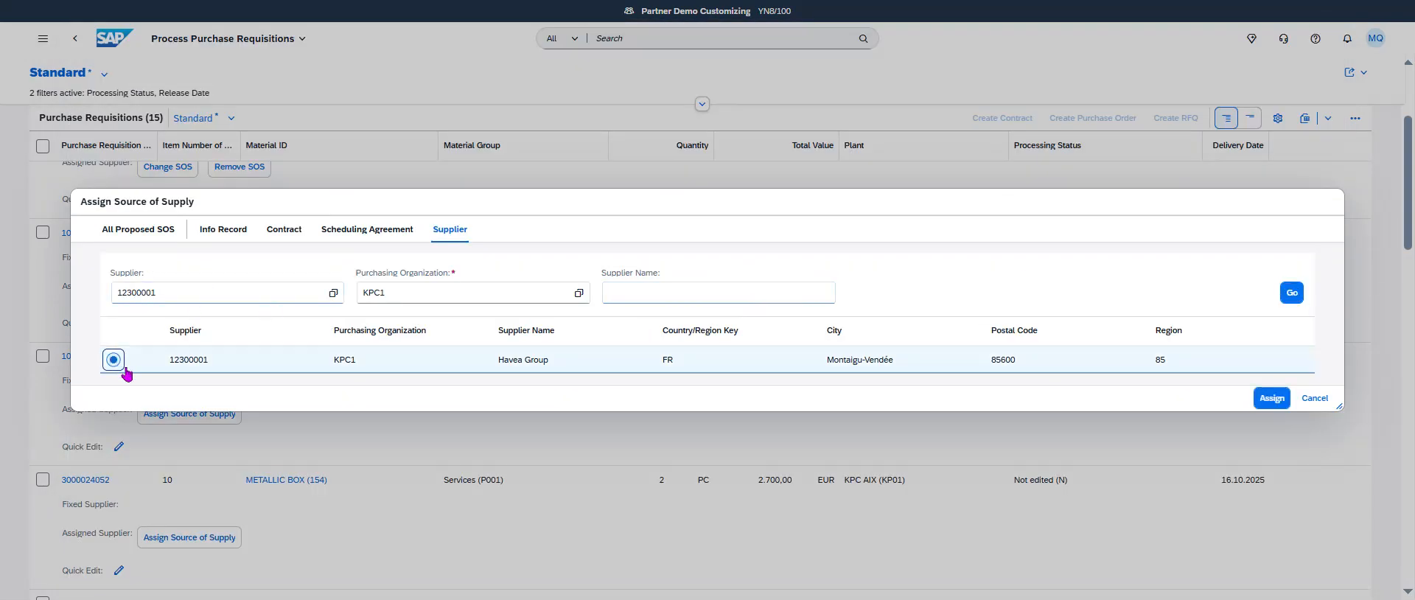
pyautogui.click(1271, 398)
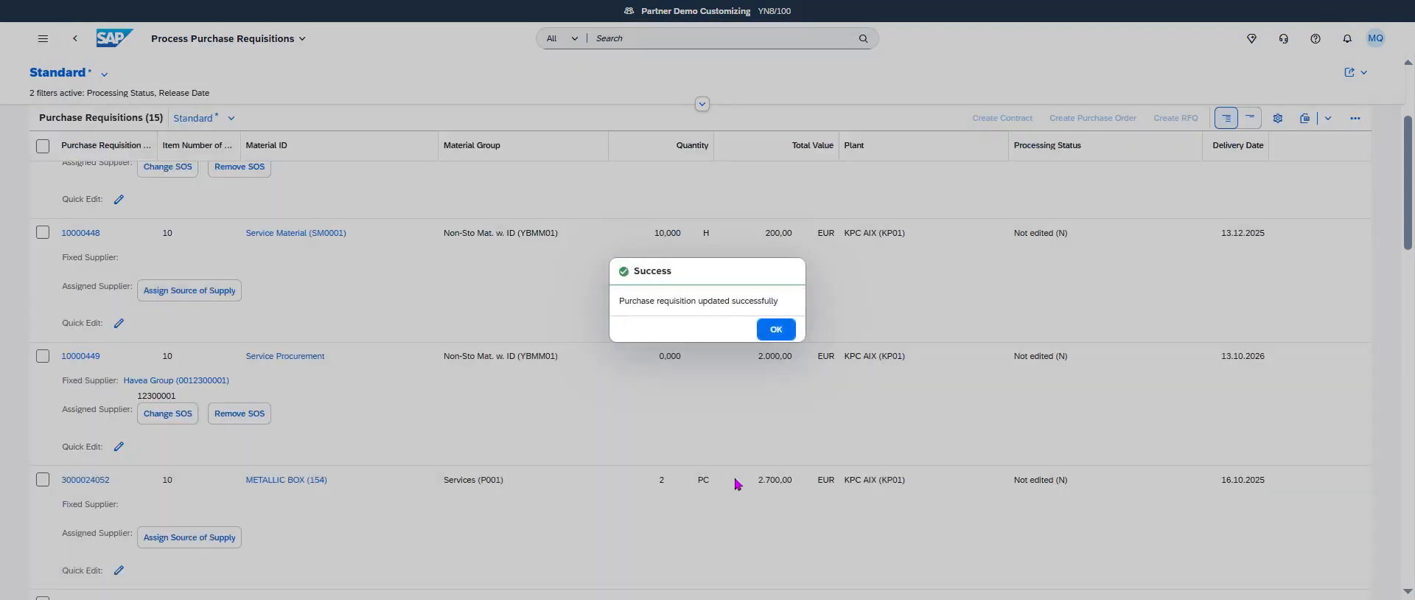
pyautogui.click(775, 333)
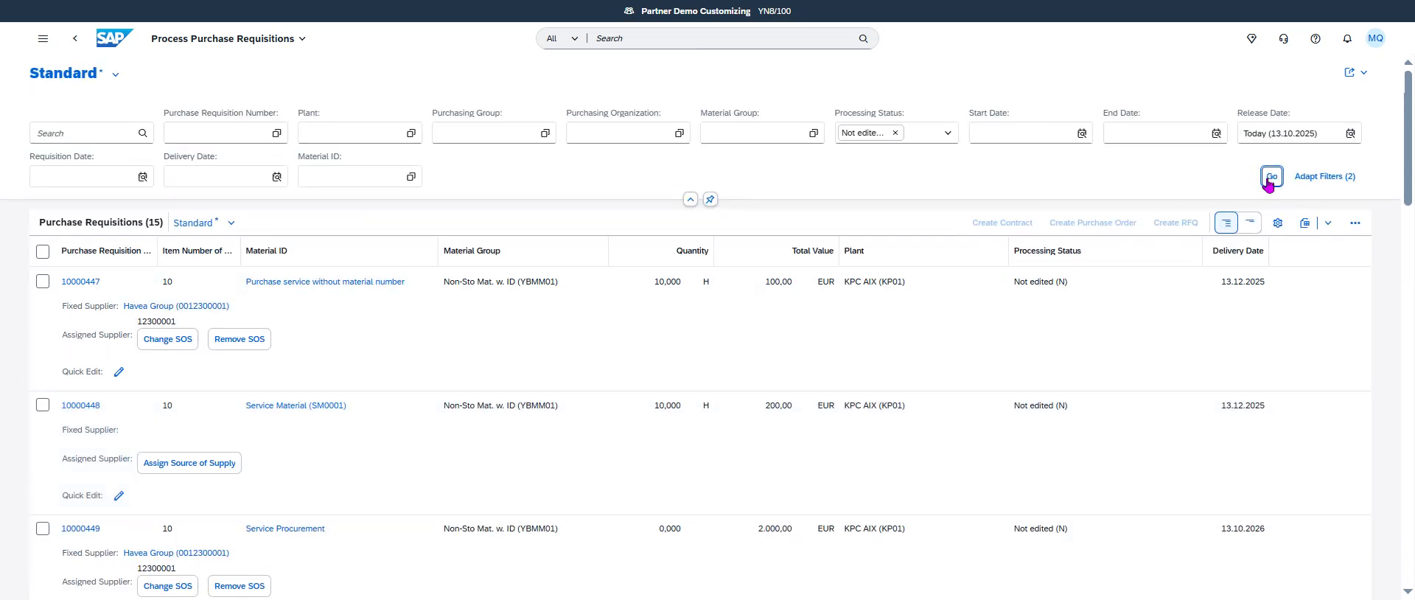
pyautogui.click(1272, 176)
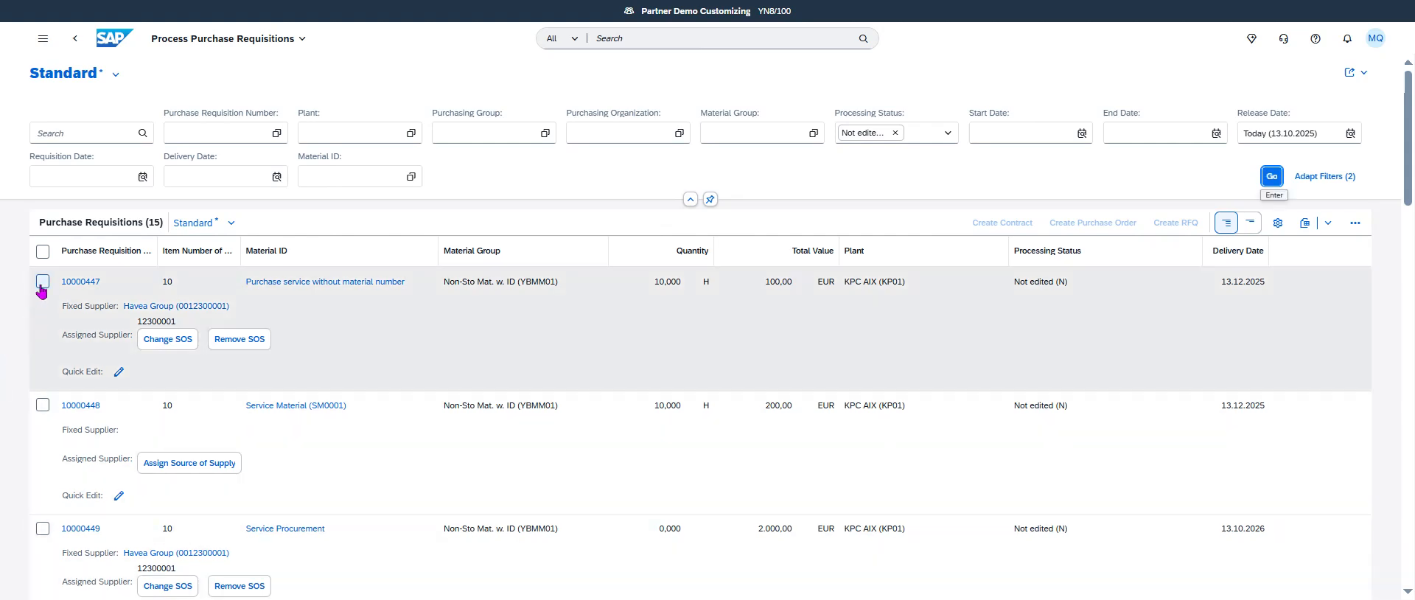
# - Create and submit a purchase order from the requisition "Purchase service without material number", and refresh the requisition list
pyautogui.click(42, 282)
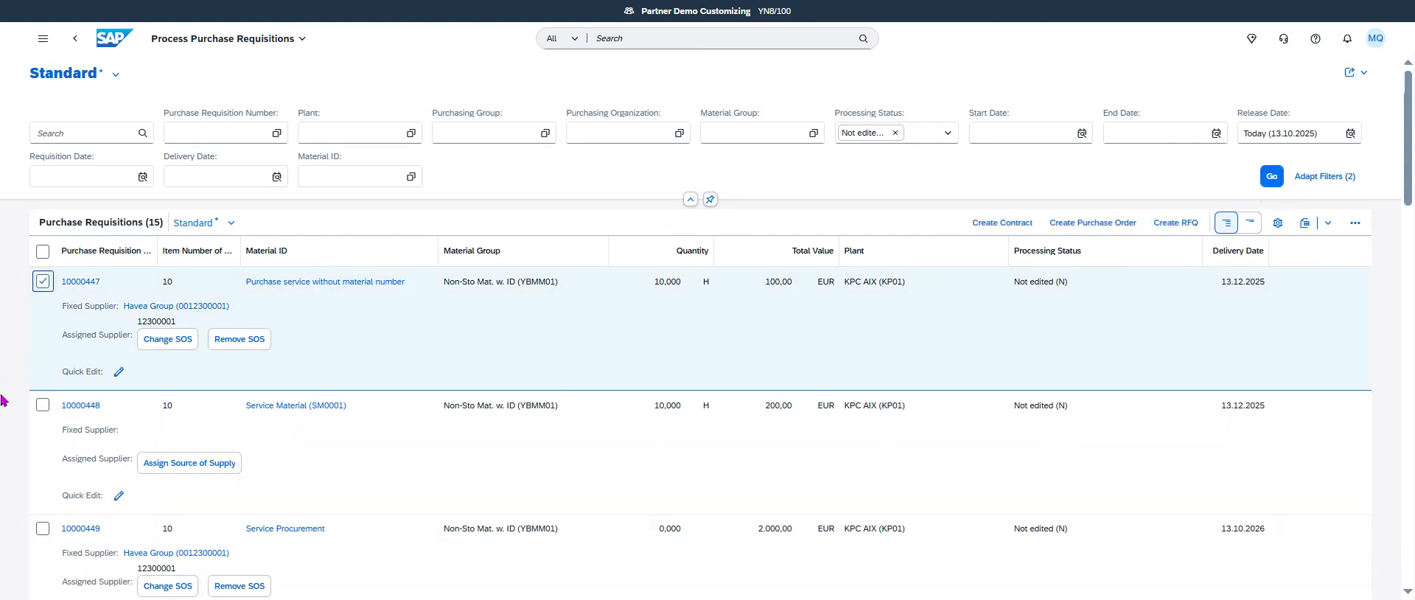
pyautogui.click(1095, 224)
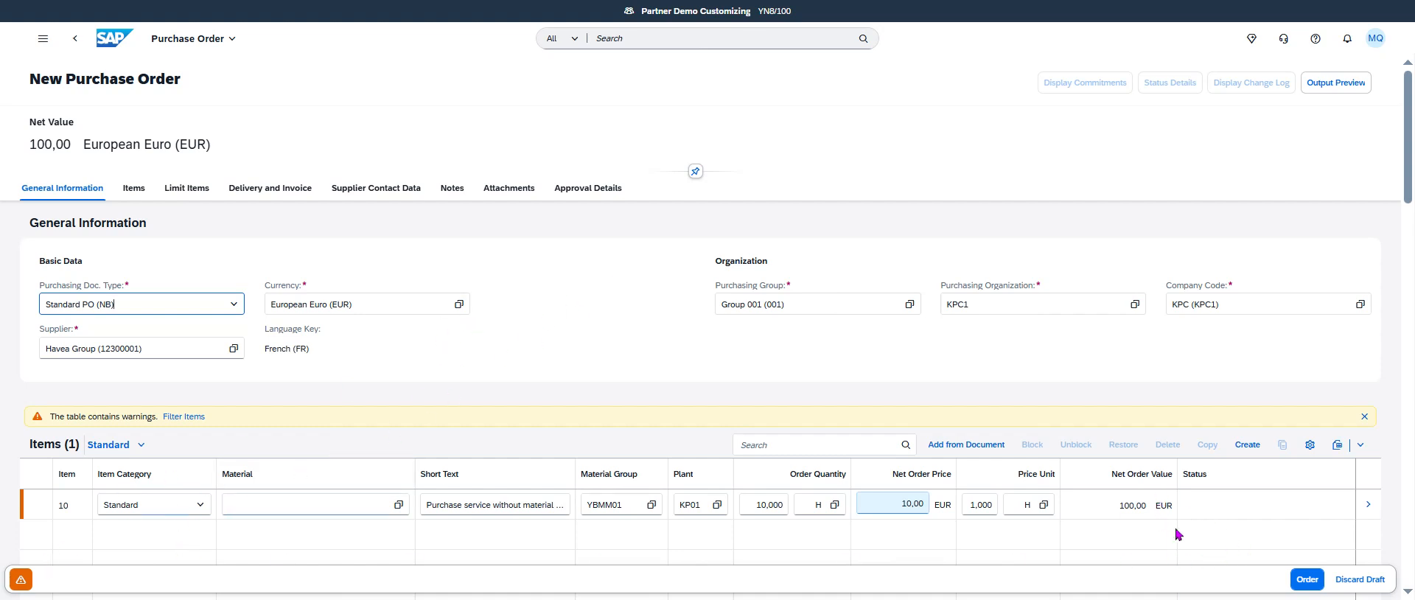
pyautogui.click(1297, 584)
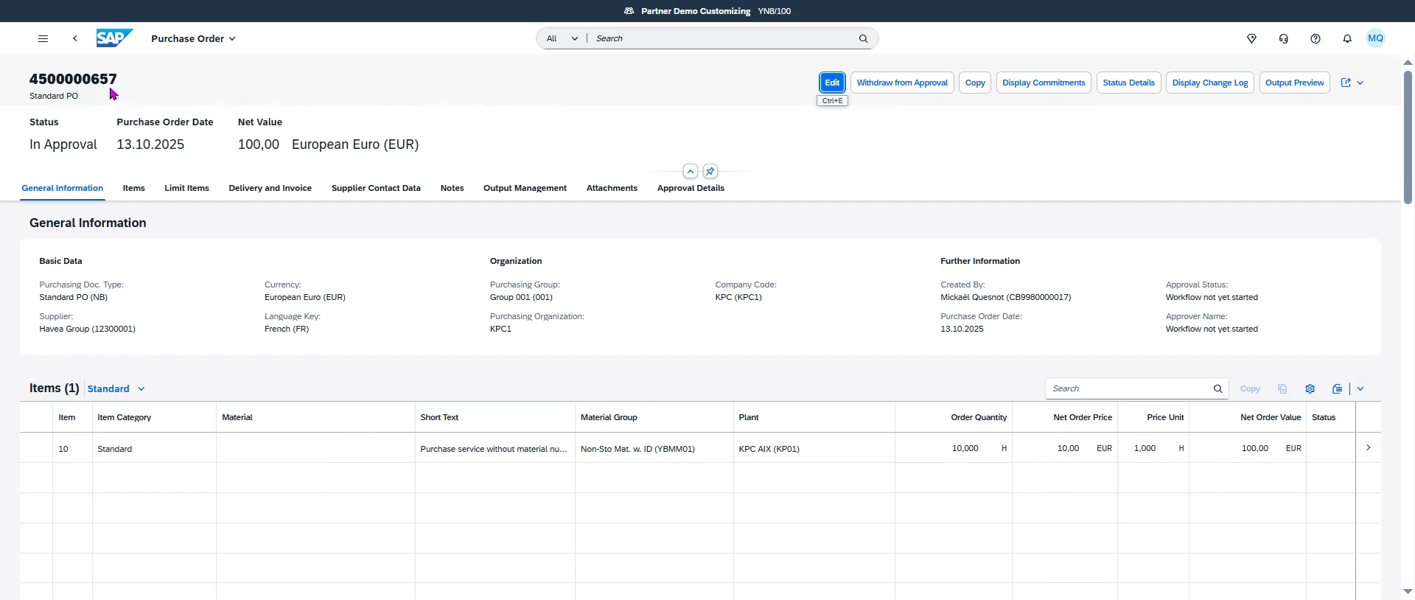
pyautogui.click(85, 47)
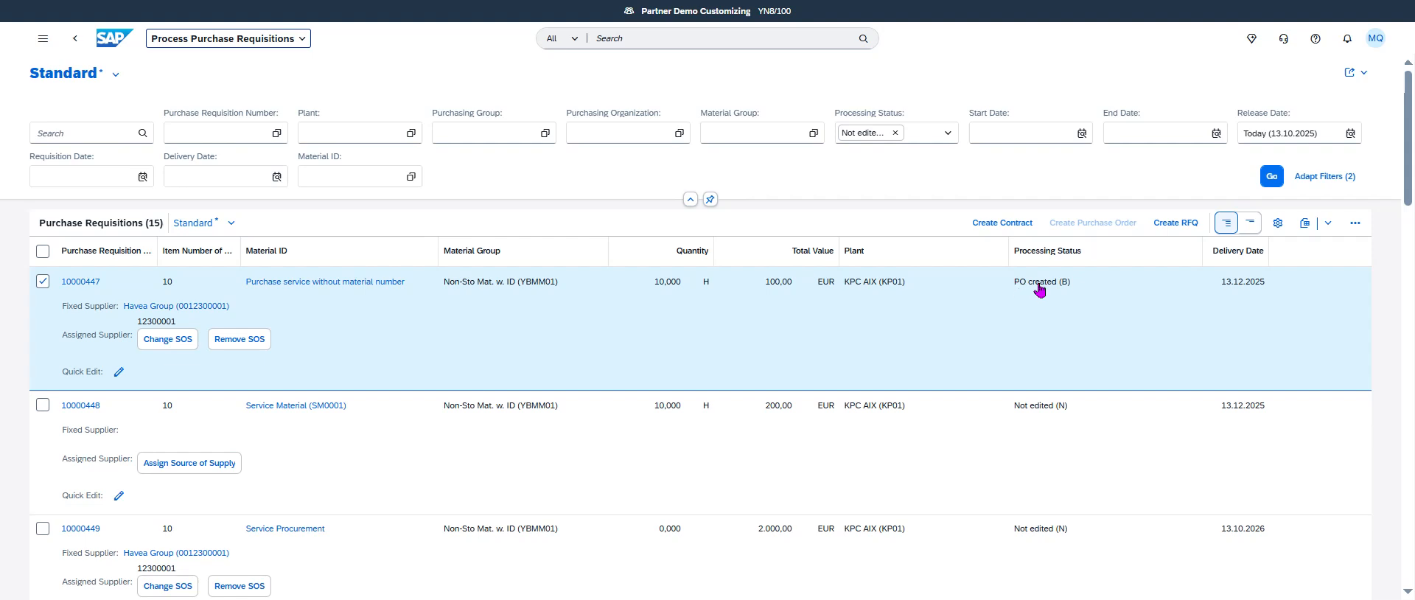
pyautogui.click(1270, 177)
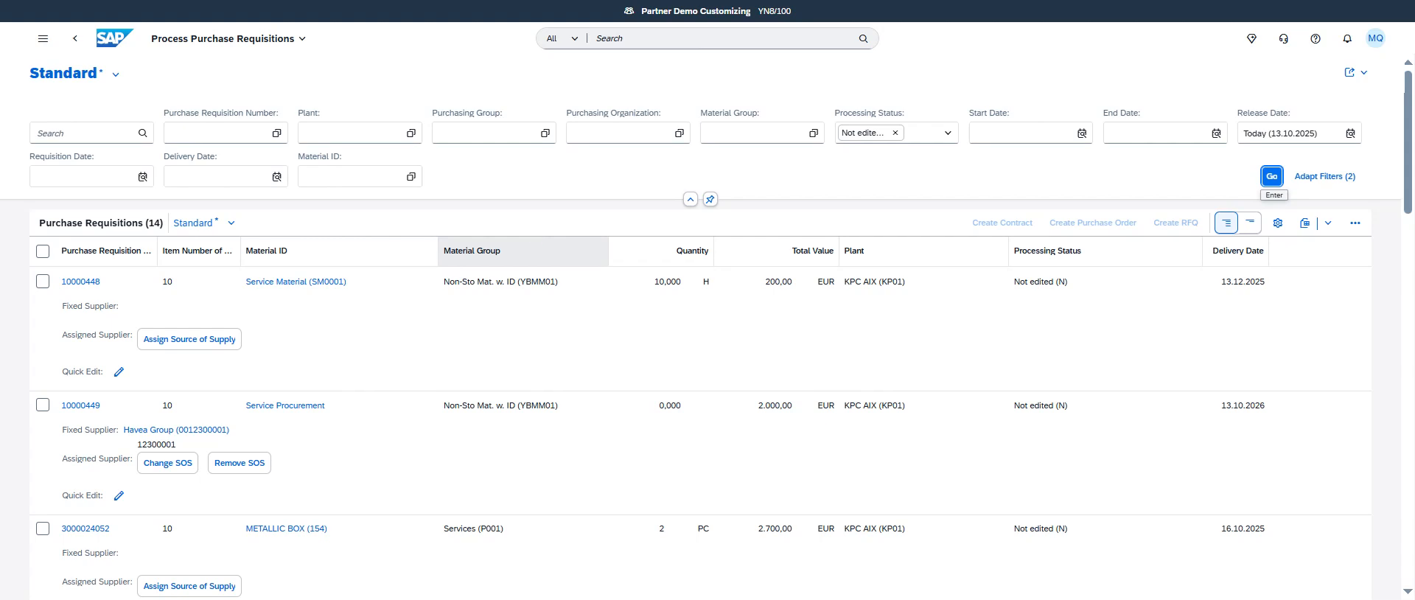
# - Look through the remaining unedited purchase requisitions, leaving none of them selected
pyautogui.scroll(-10, 516, 354)
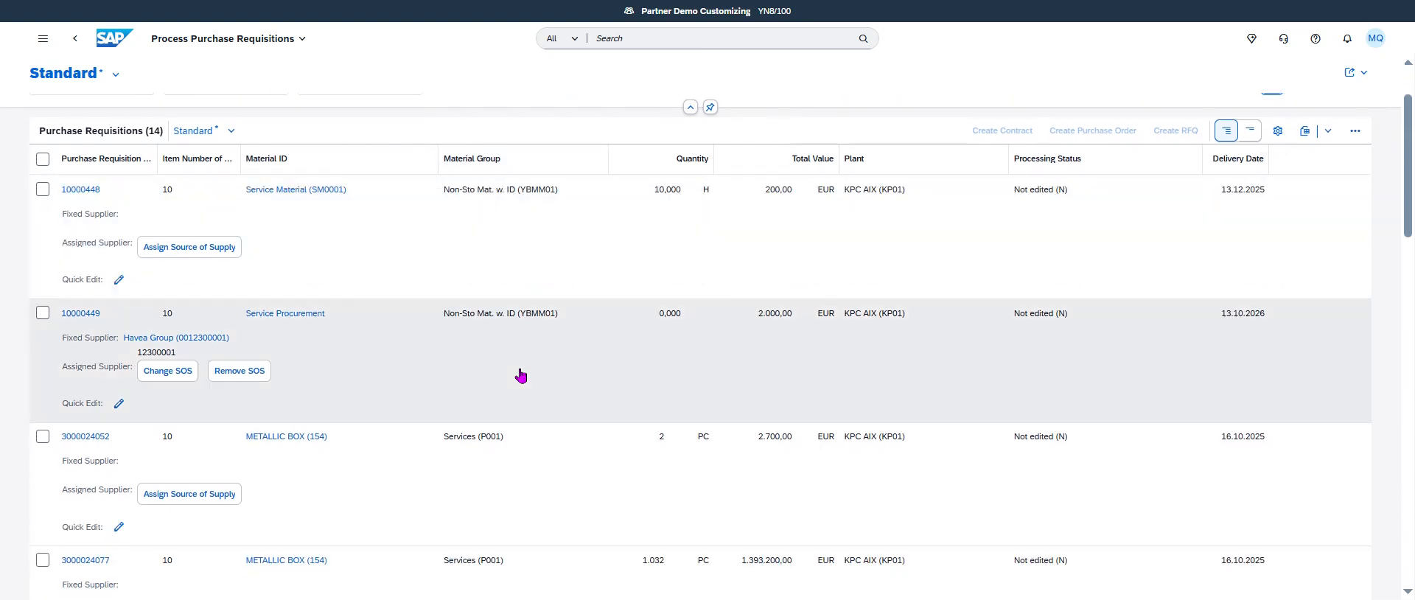
pyautogui.scroll(-10, 527, 376)
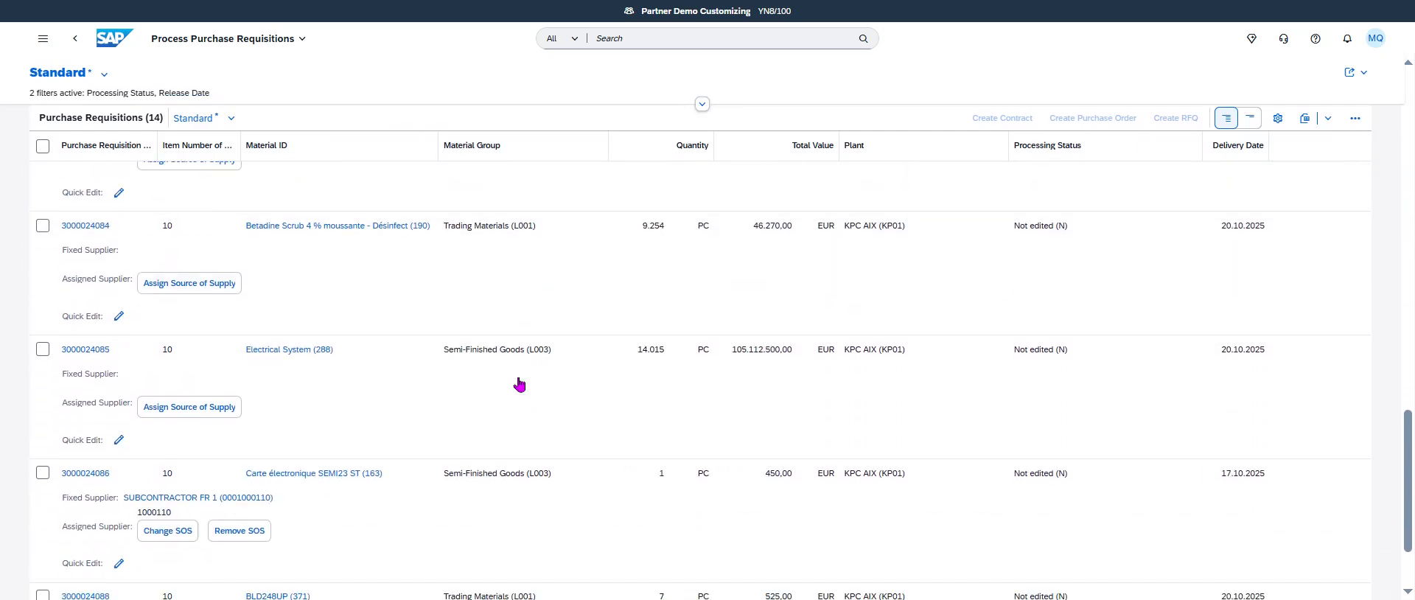
pyautogui.scroll(15, 467, 480)
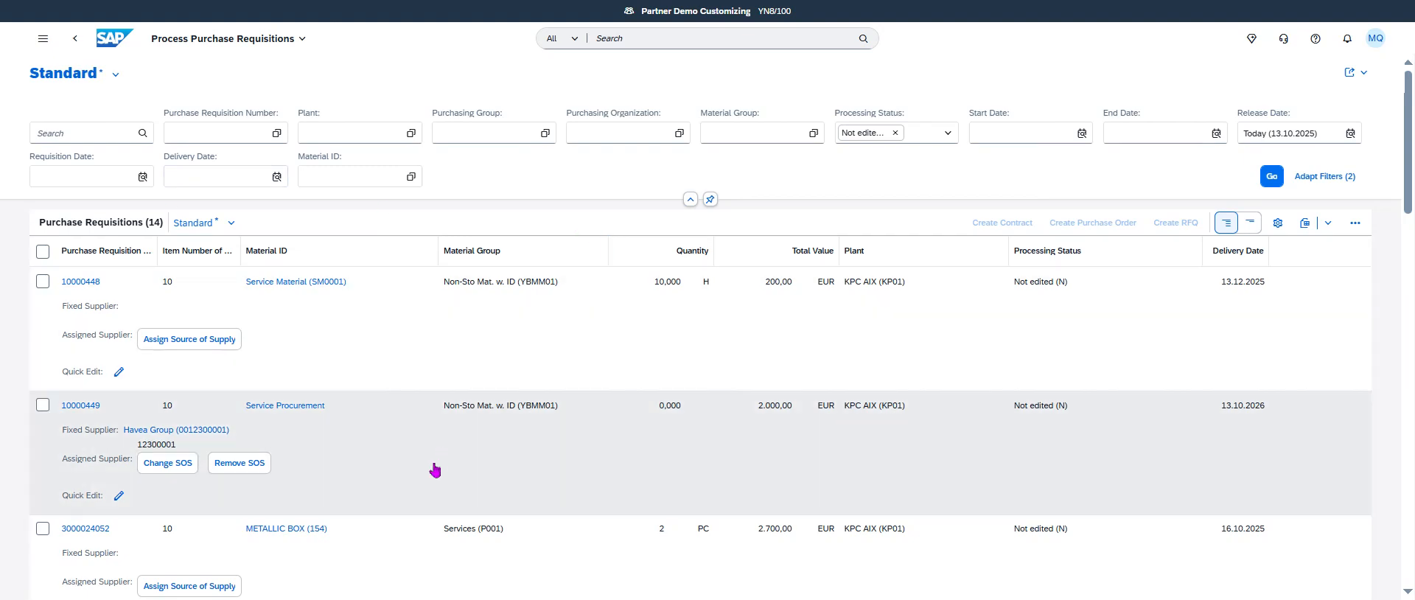
pyautogui.click(41, 407)
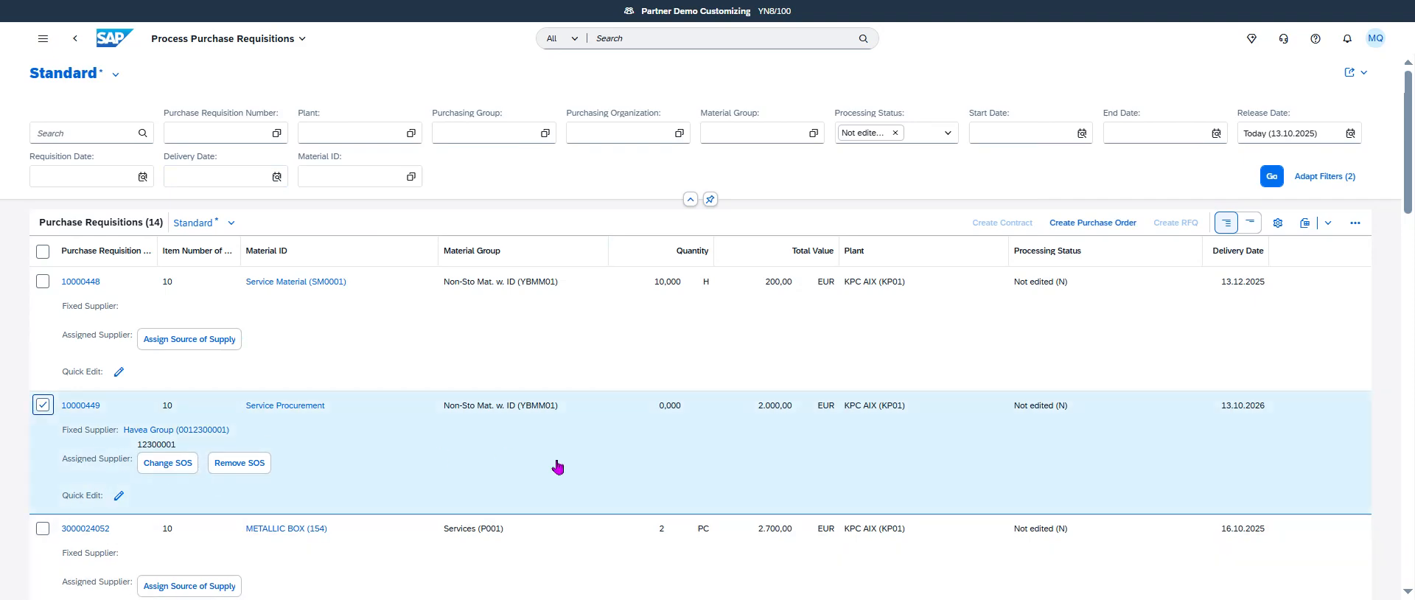
pyautogui.scroll(-5, 558, 467)
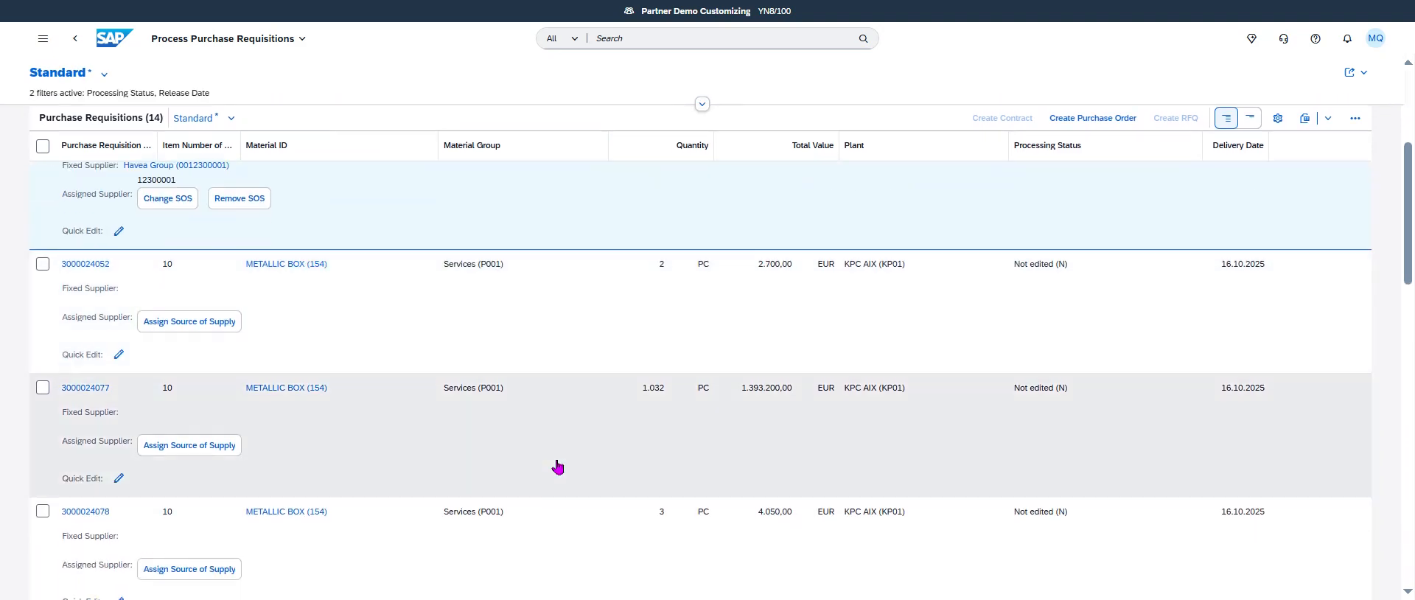
pyautogui.scroll(-10, 558, 466)
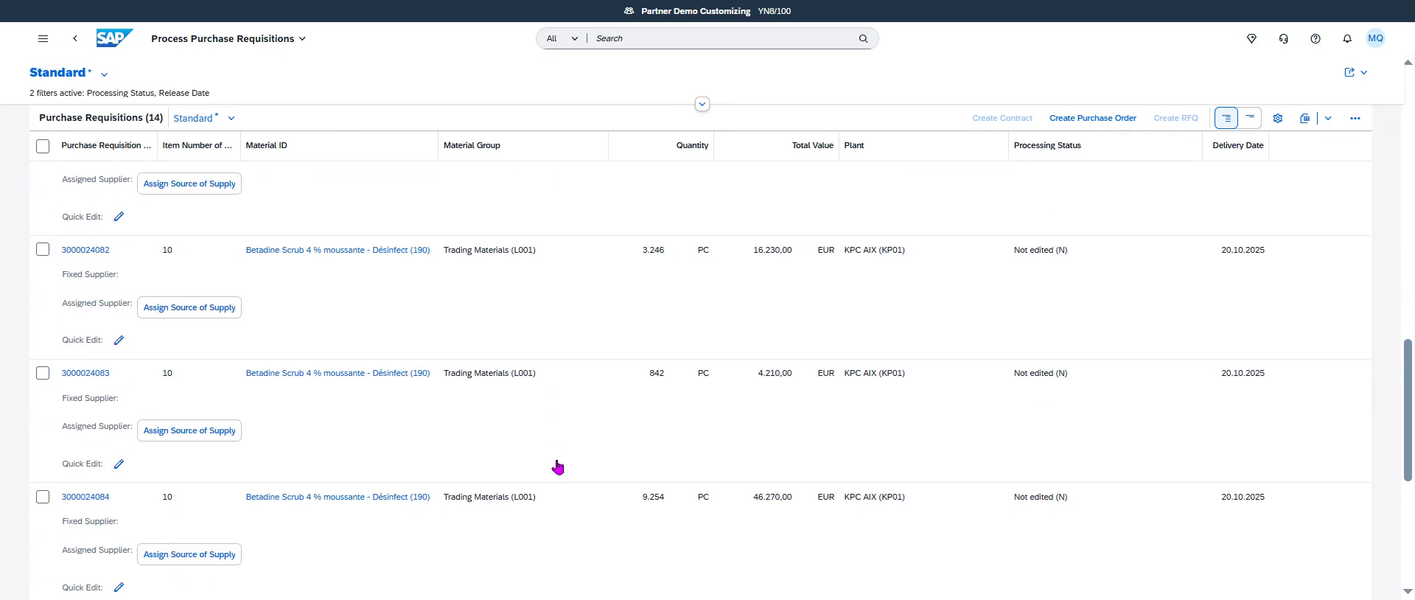
pyautogui.scroll(10, 564, 443)
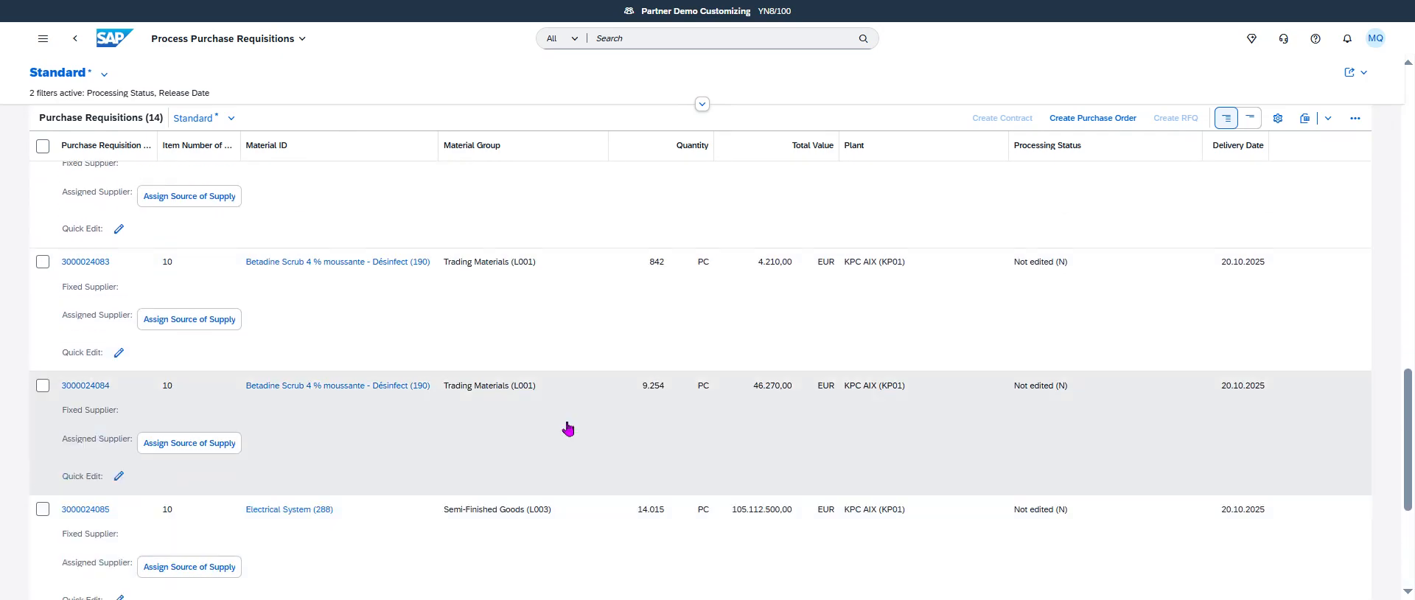
pyautogui.scroll(10, 567, 428)
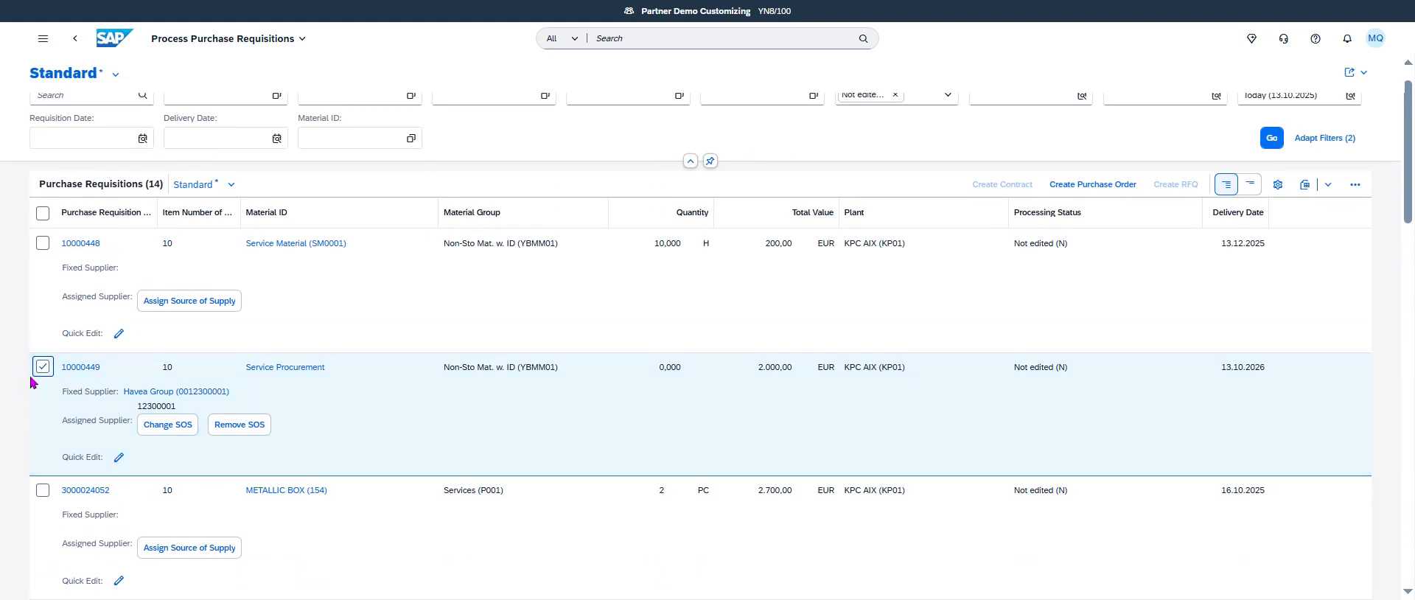
pyautogui.click(62, 376)
# - Re-enter Havea Group's supplier number as desired supplier for the Service Material (SM0001) requisition, refresh the list and check the saved entry
pyautogui.click(119, 333)
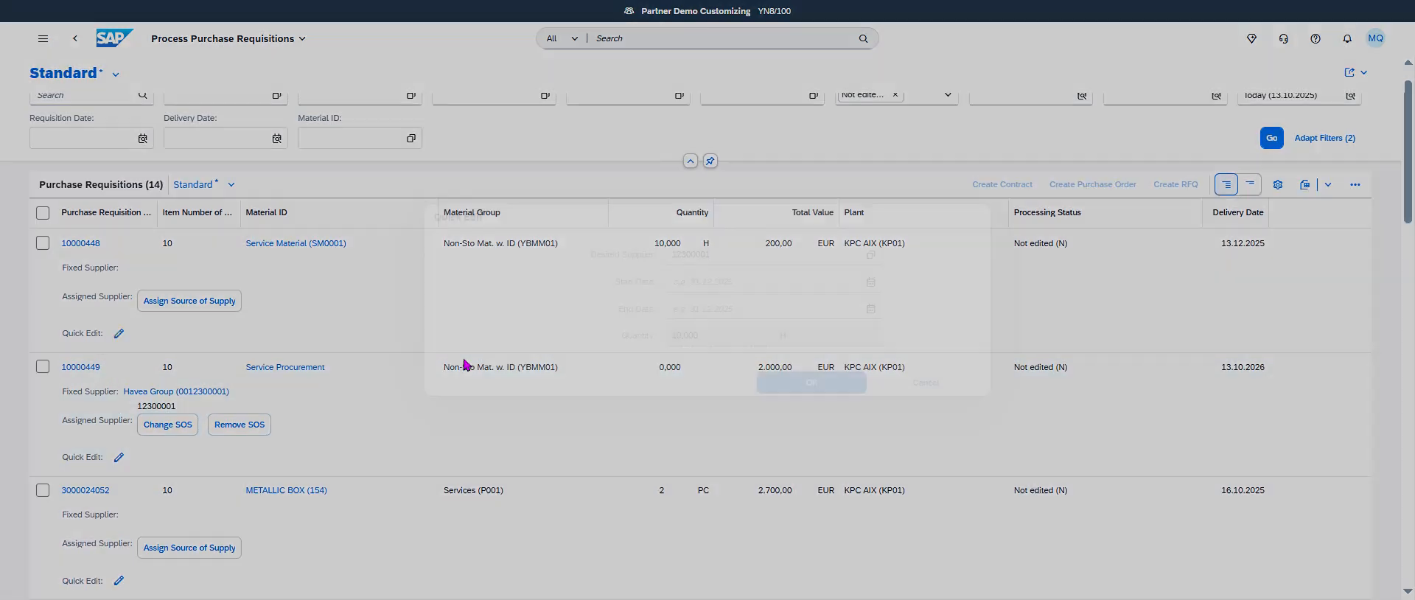
pyautogui.write('12300001')
pyautogui.hotkey('ctrl', 'a')
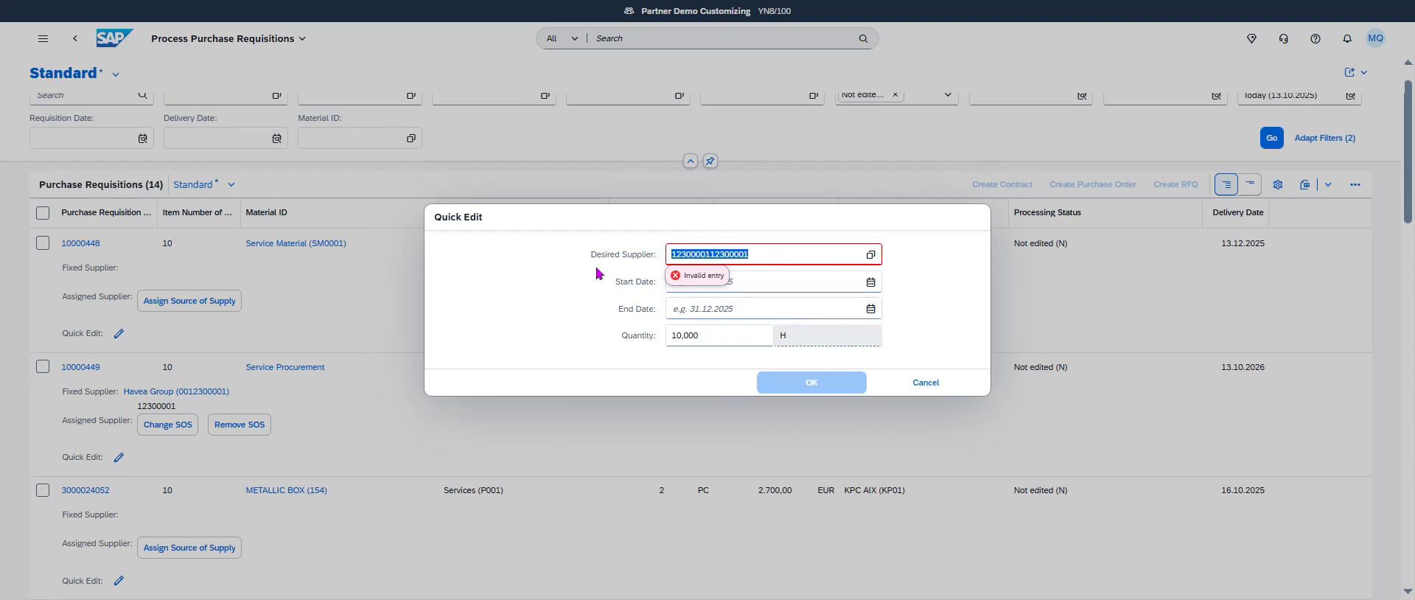
pyautogui.write('12300001')
pyautogui.click(848, 384)
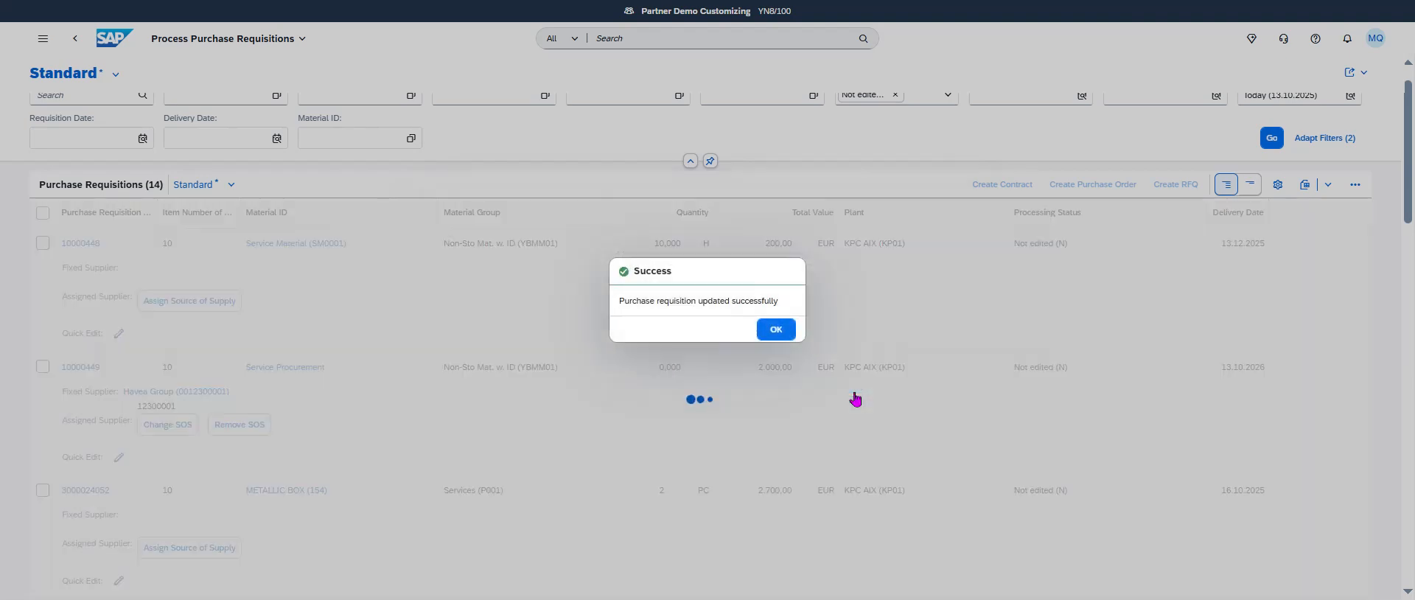
pyautogui.click(778, 328)
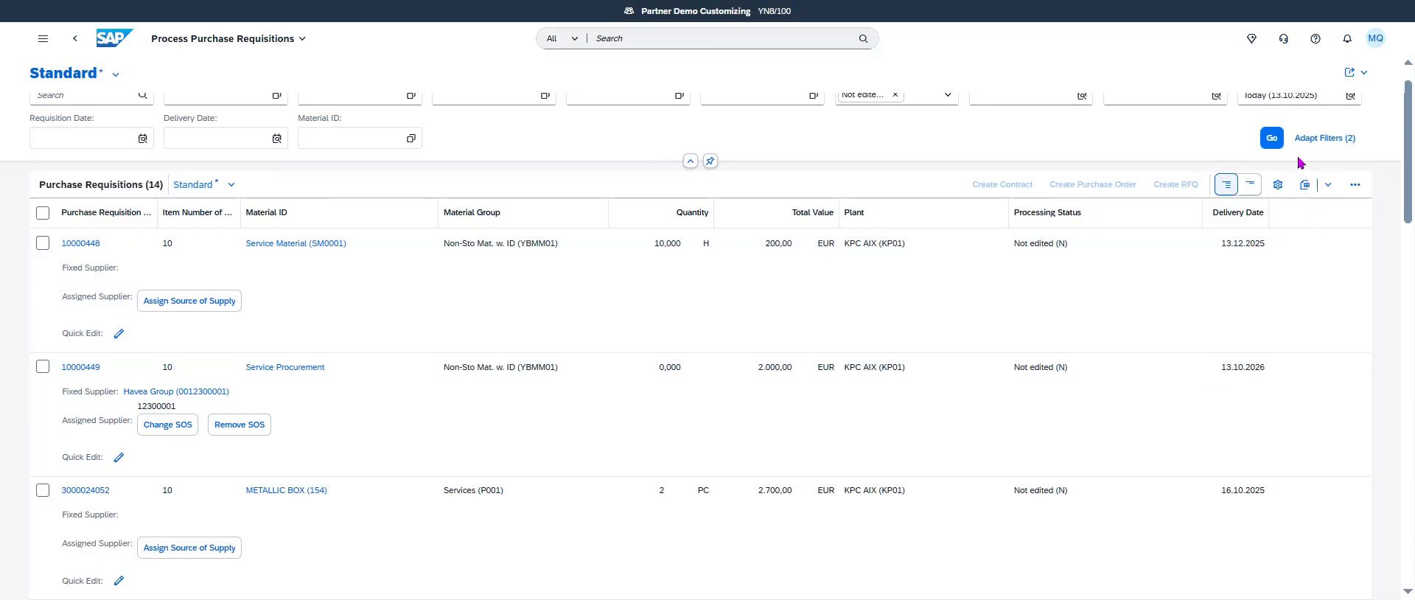
pyautogui.click(1276, 141)
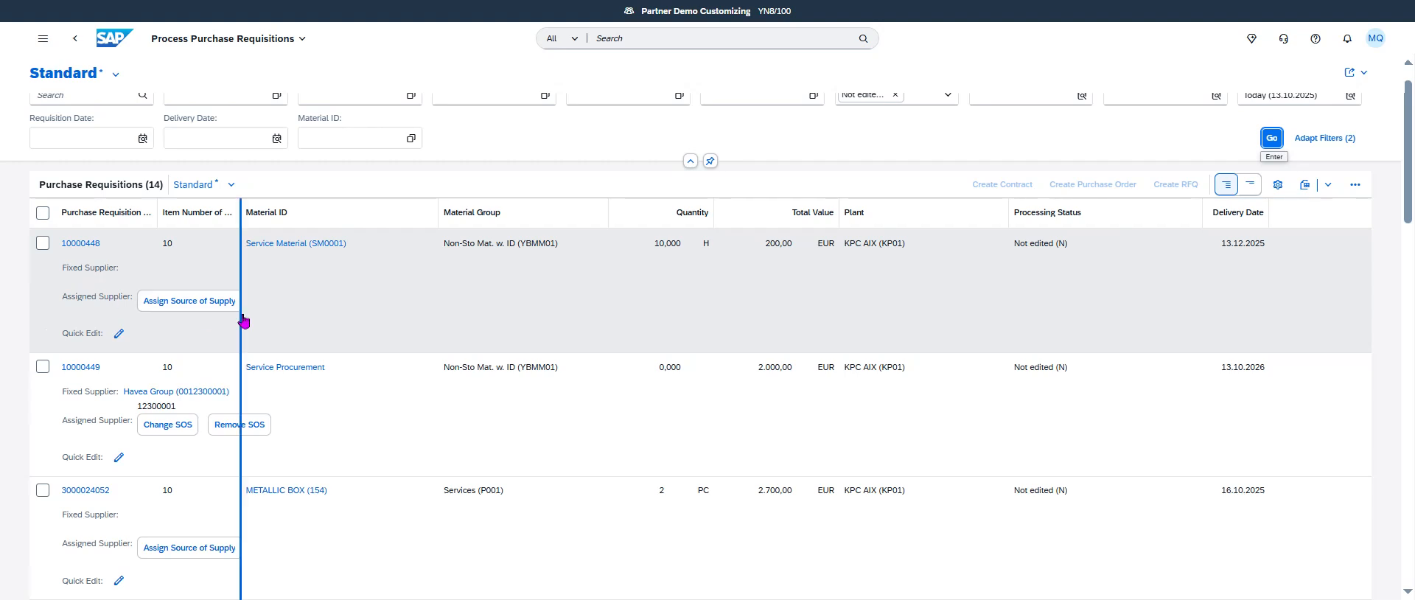
pyautogui.click(123, 335)
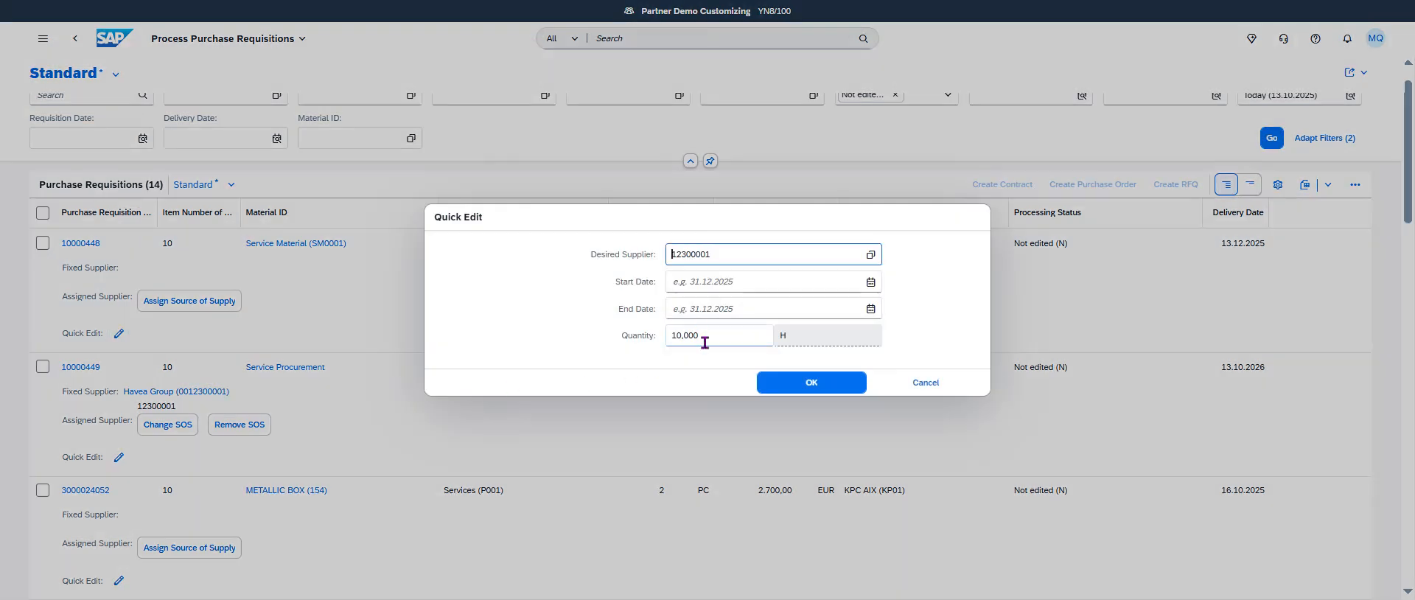
pyautogui.click(913, 384)
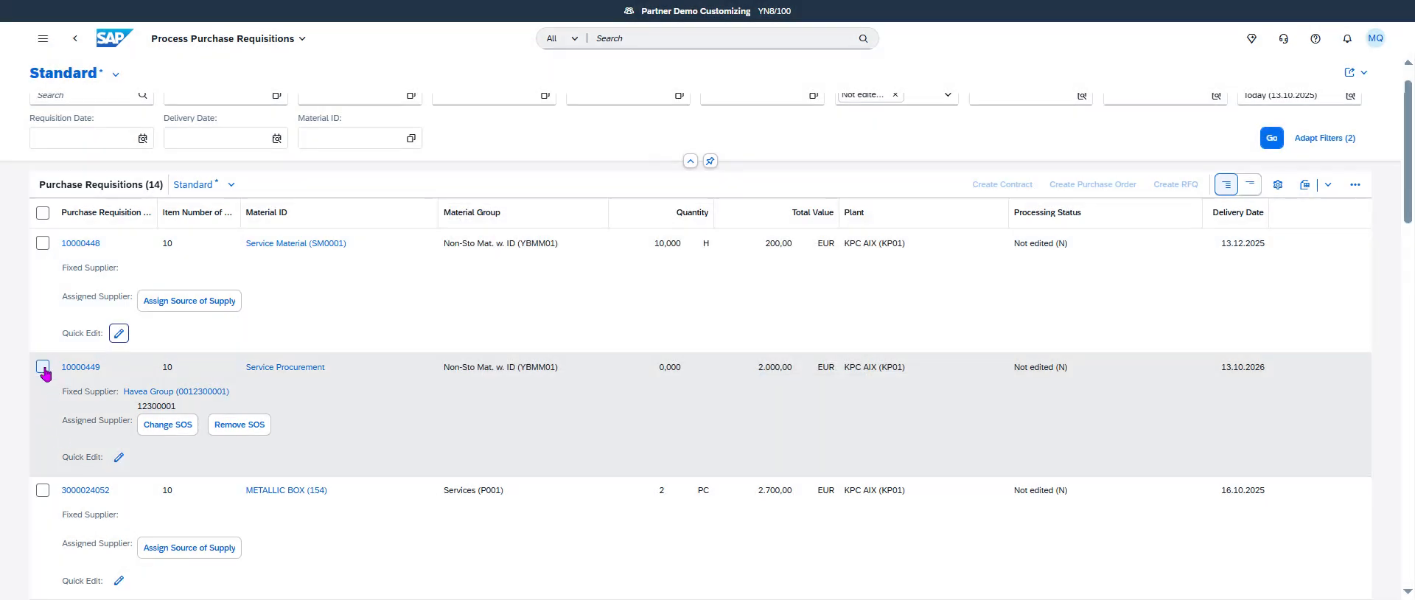
# - Create a purchase order from only the Service Procurement requisition, check its limit items, submit it and return to the list
pyautogui.click(42, 366)
pyautogui.click(43, 243)
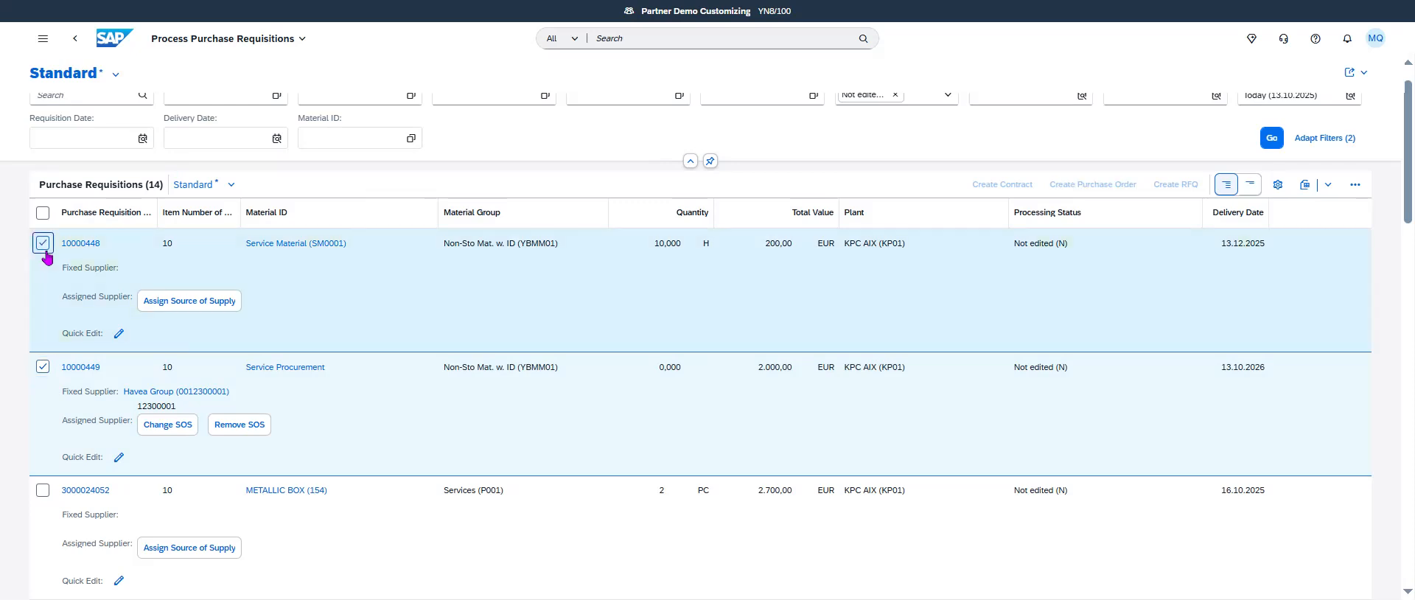
pyautogui.click(43, 246)
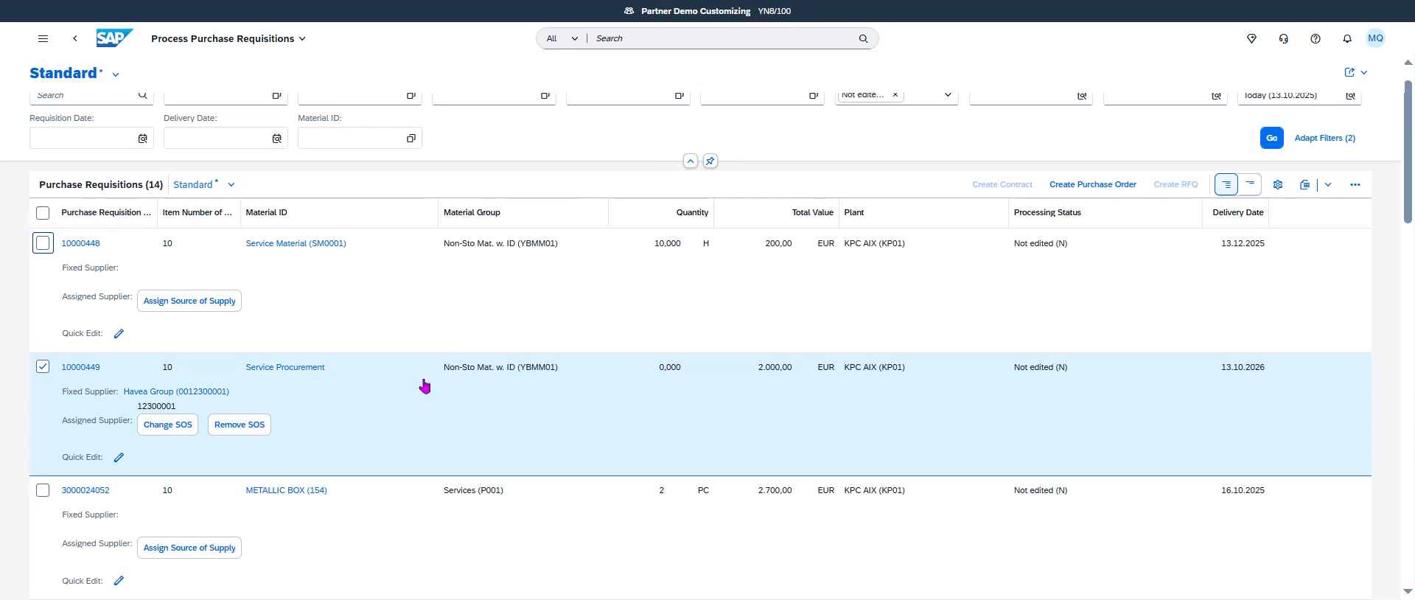
pyautogui.click(1092, 184)
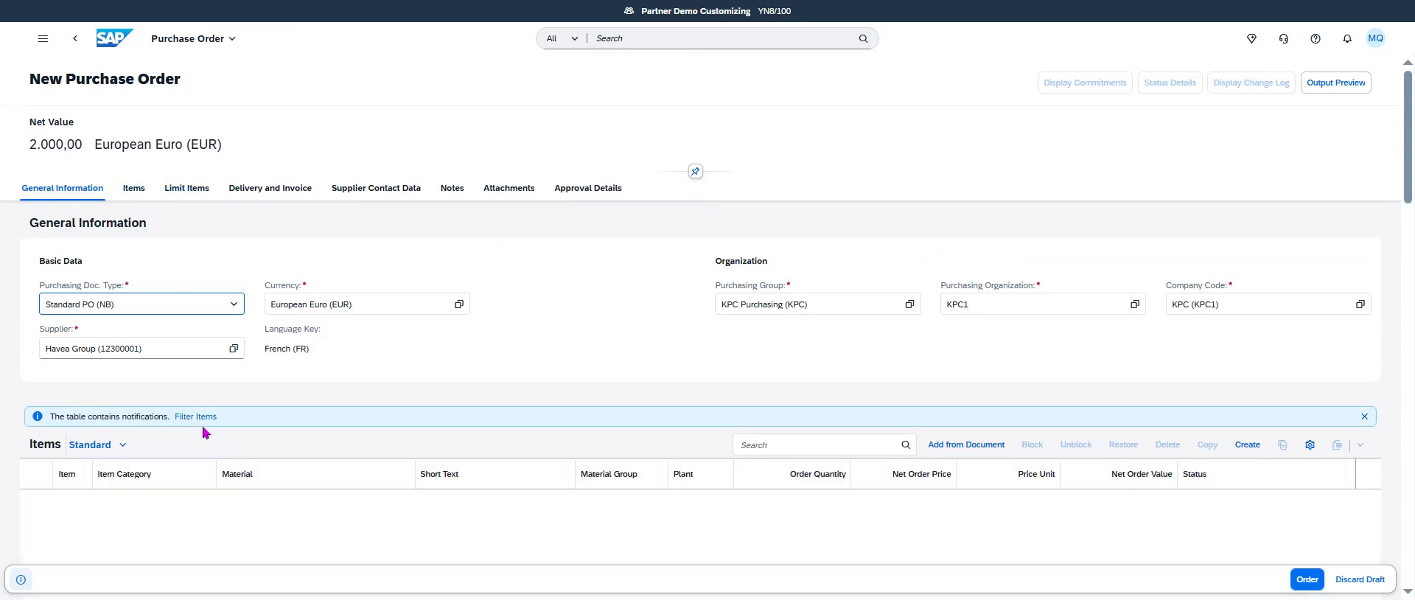
pyautogui.click(191, 188)
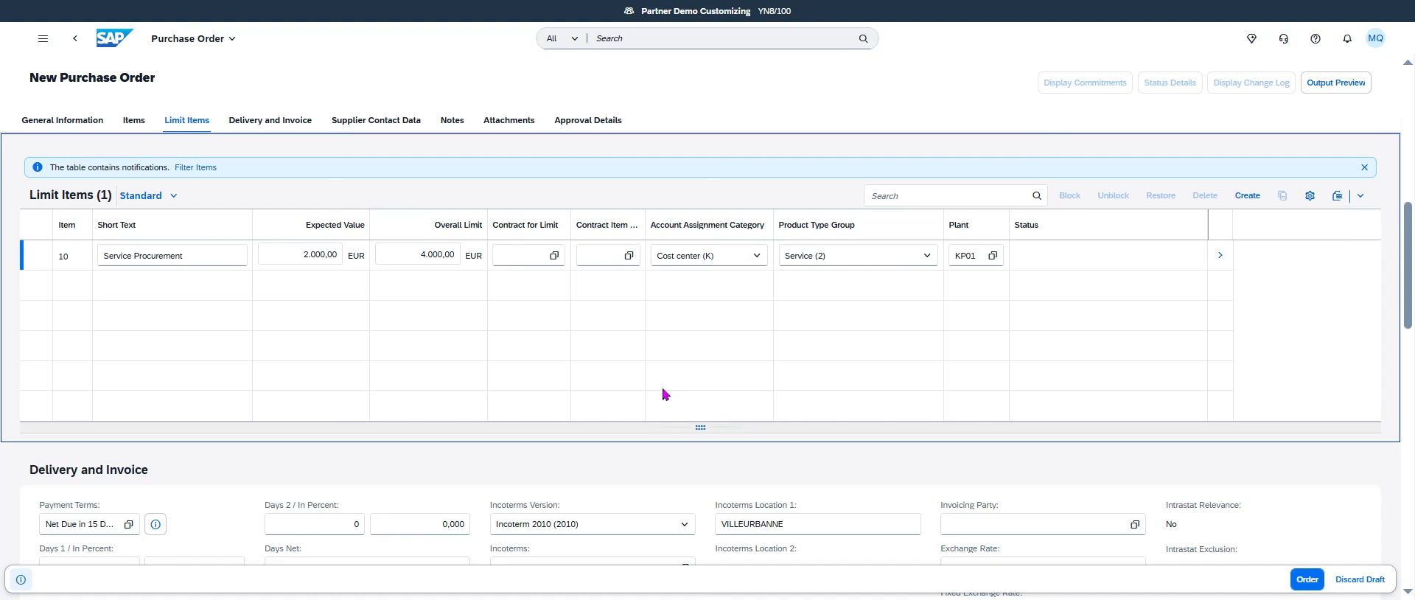
pyautogui.click(1307, 579)
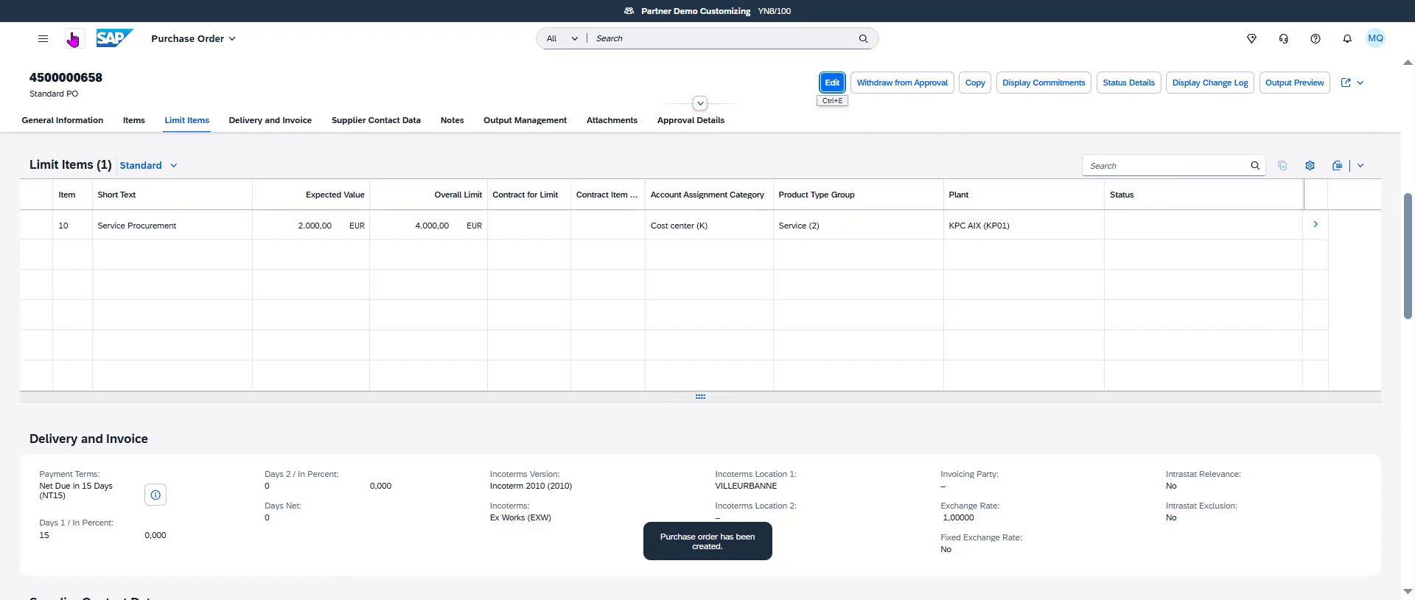
pyautogui.hotkey('alt', 'Left')
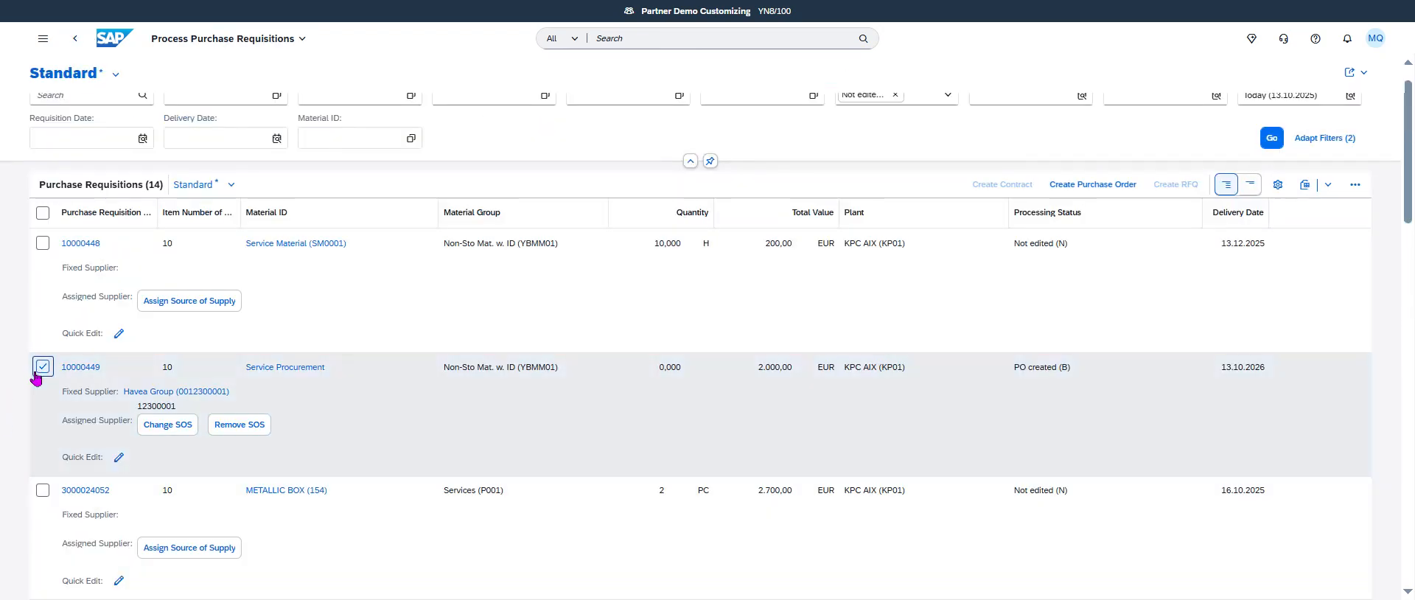
# - Open the Service Material (SM0001) requisition in Change Purchase Requisition Advanced, examine its header approval details and return to the list
pyautogui.click(42, 367)
pyautogui.click(42, 242)
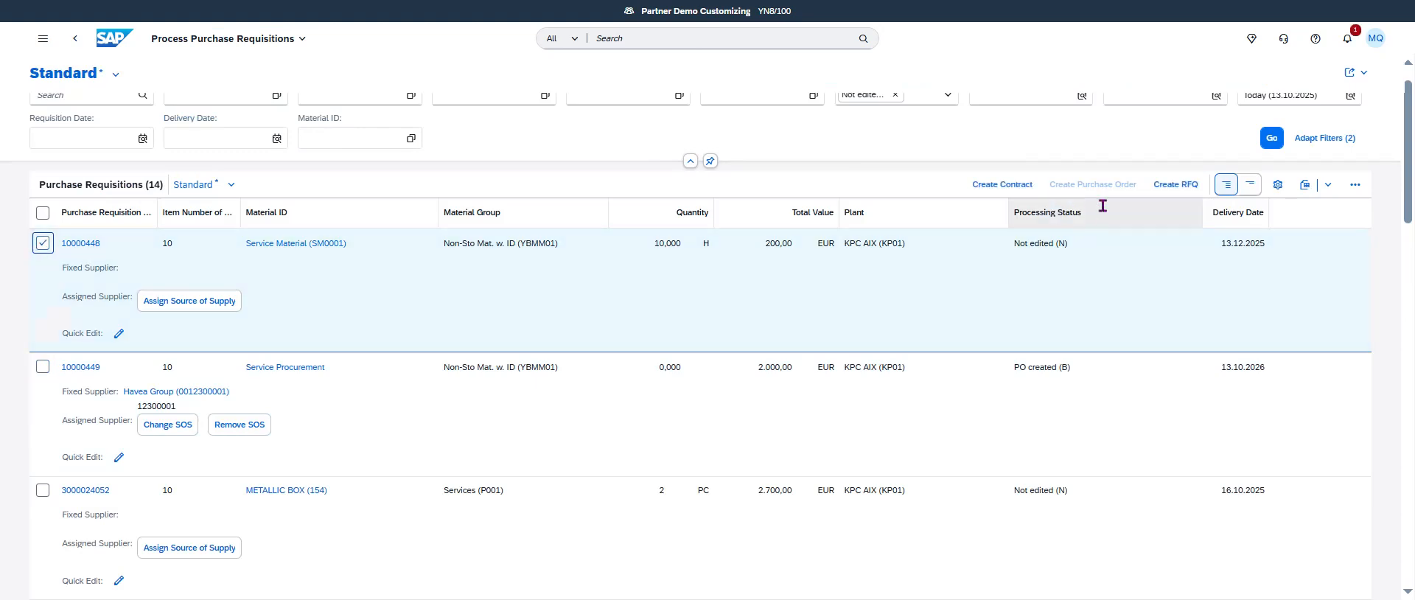
pyautogui.click(85, 246)
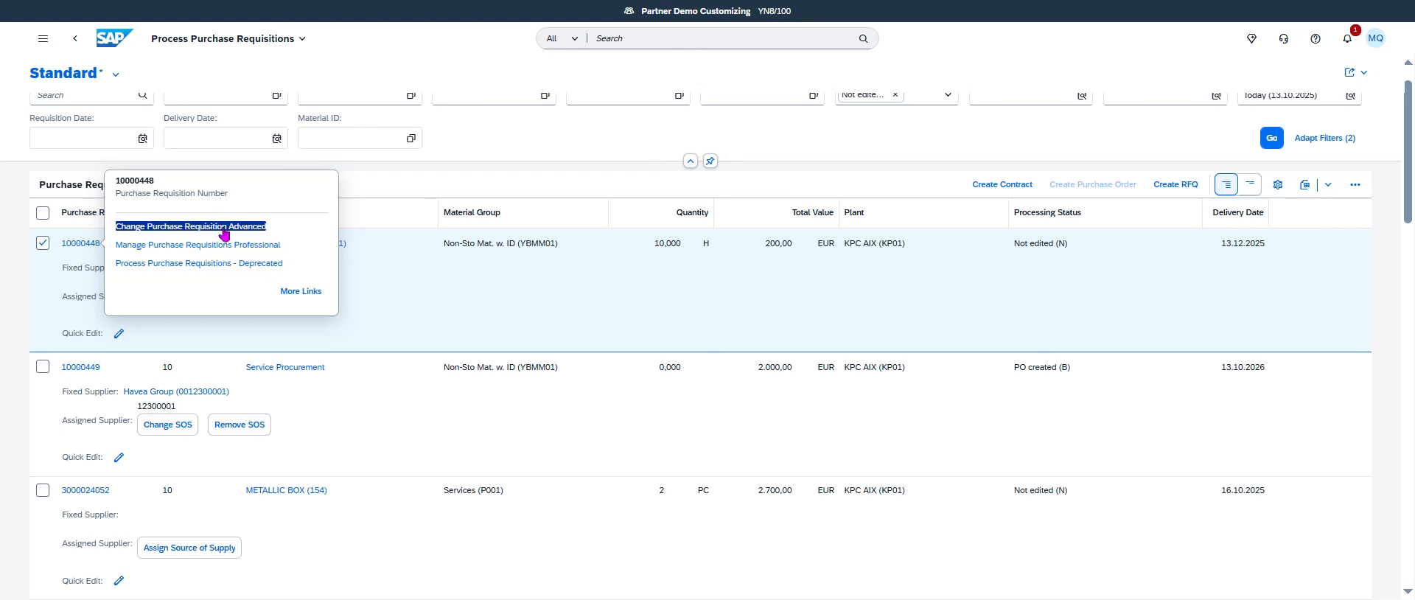
pyautogui.click(224, 230)
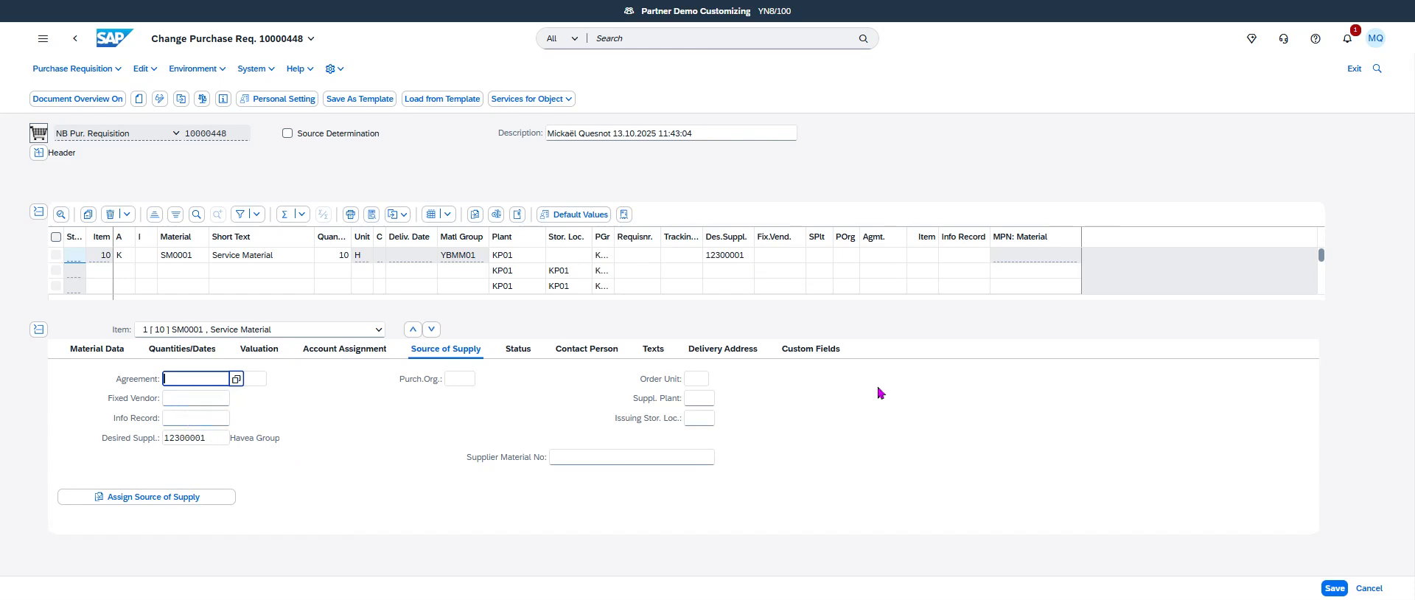
pyautogui.click(38, 153)
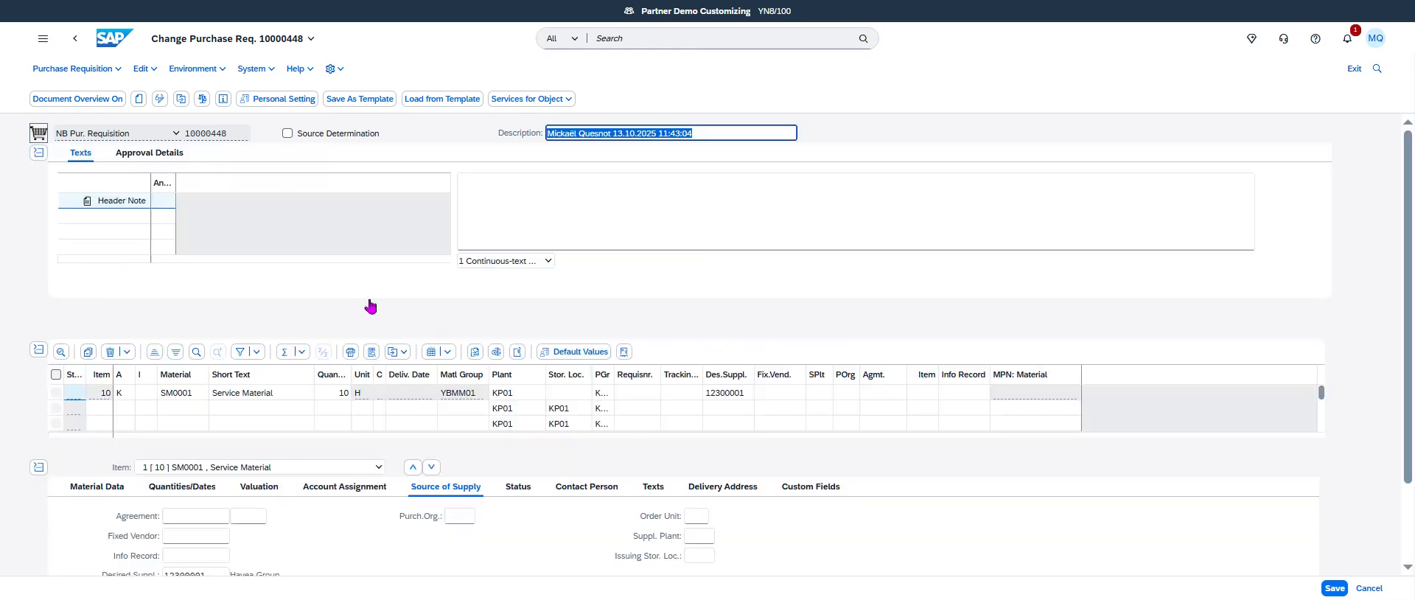
pyautogui.press('Tab')
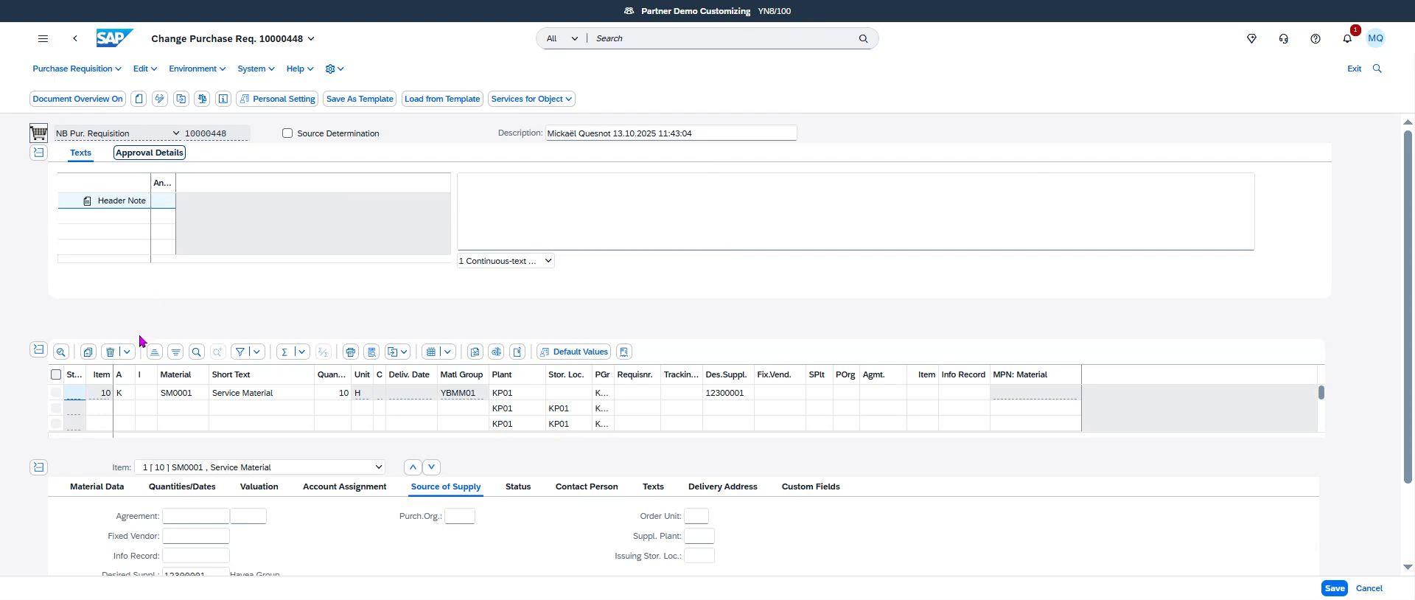
pyautogui.press('Return')
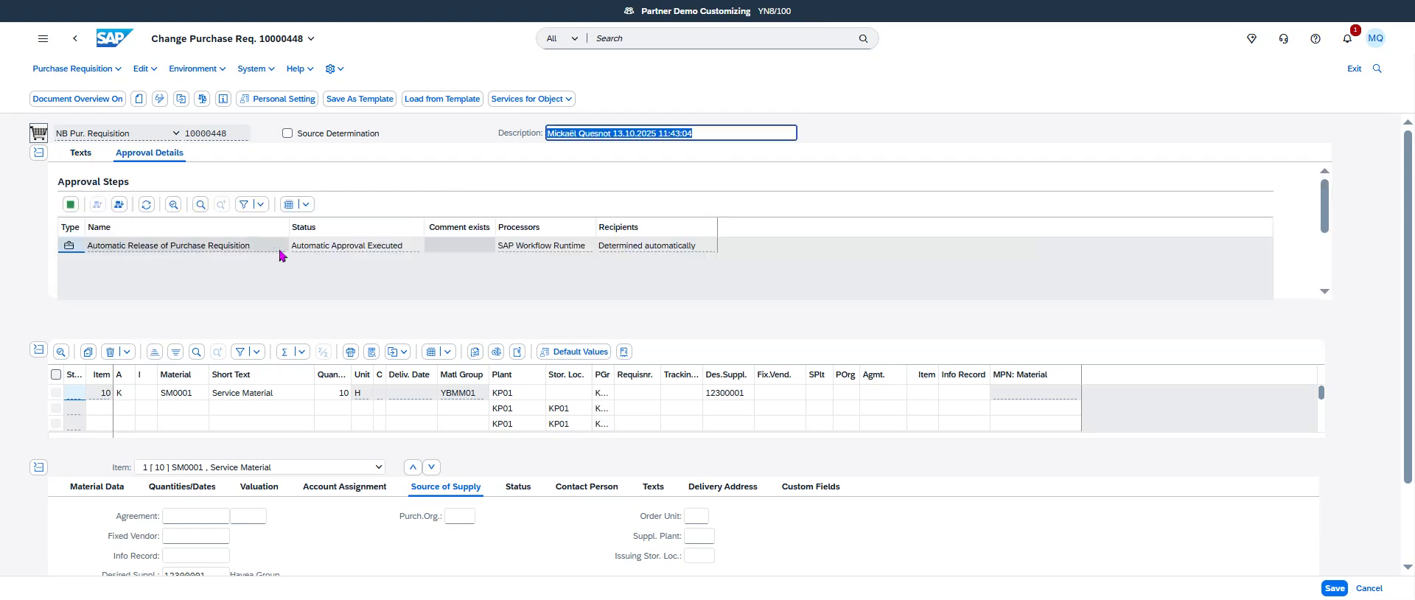
pyautogui.click(74, 42)
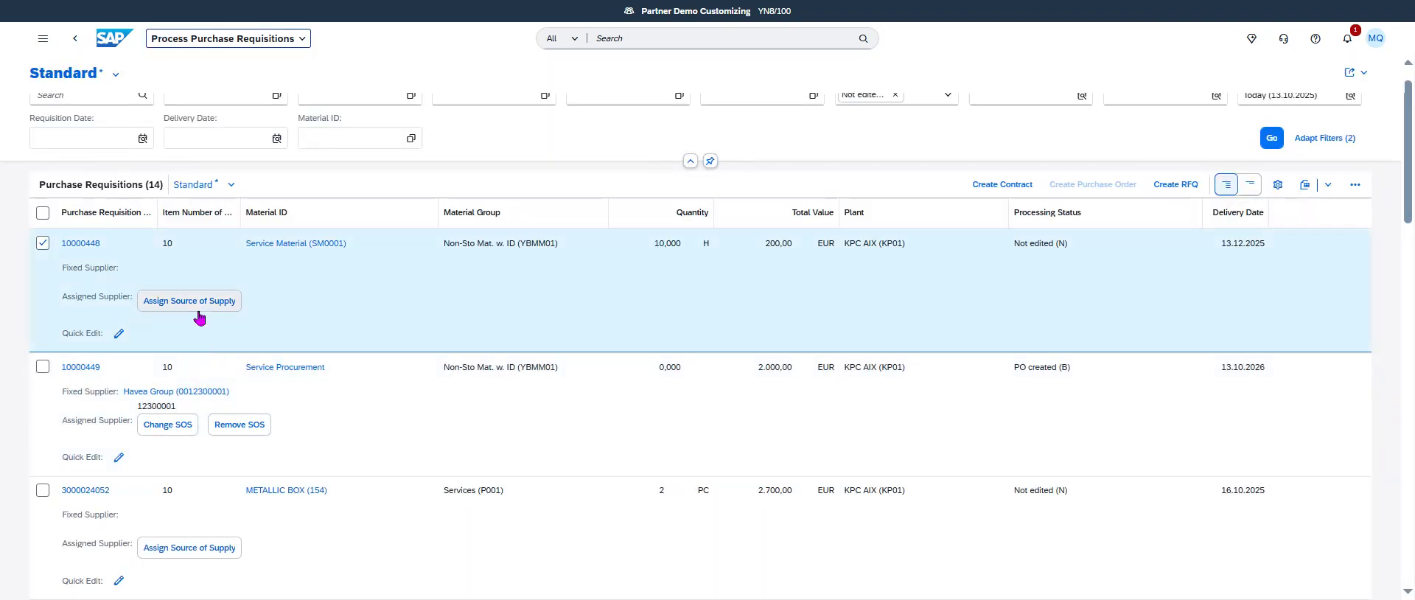
pyautogui.click(203, 308)
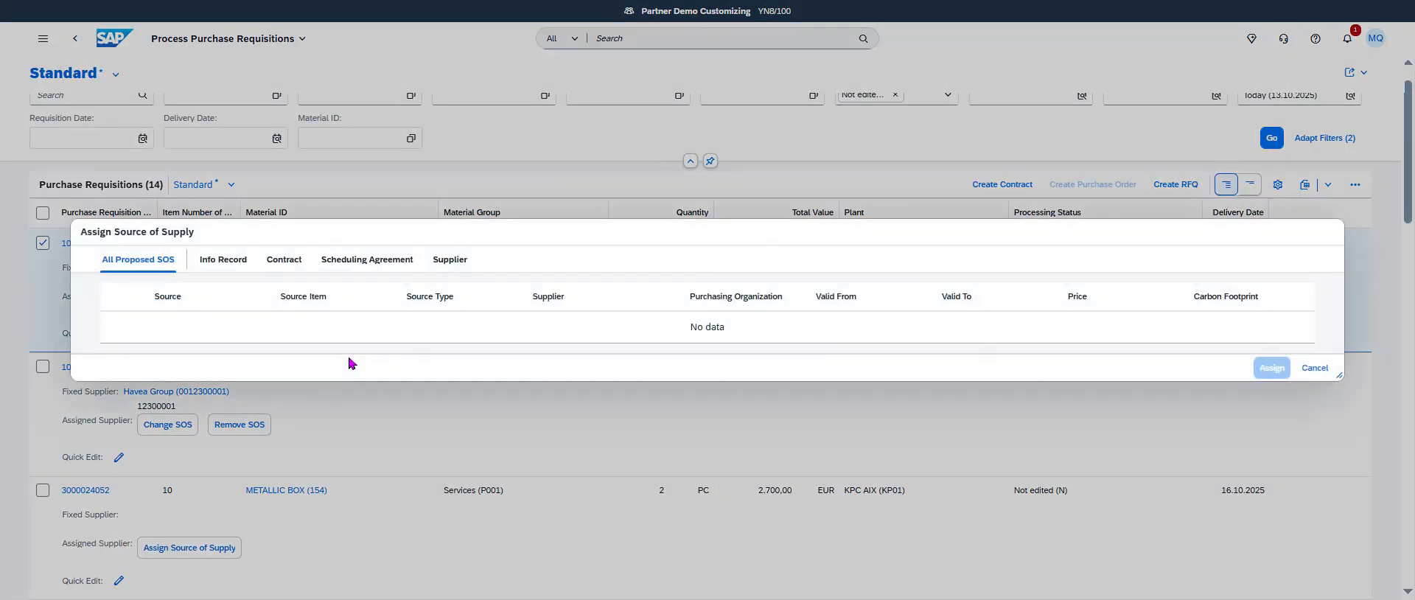
pyautogui.click(450, 259)
pyautogui.click(1291, 290)
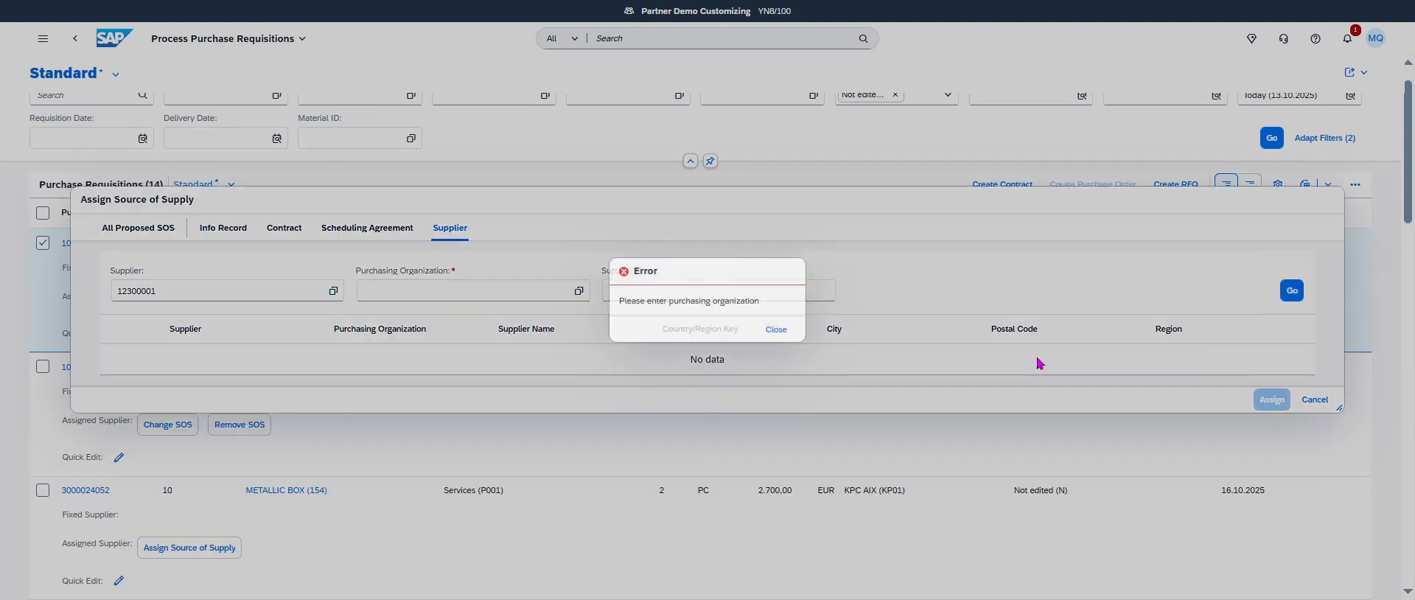
pyautogui.click(776, 330)
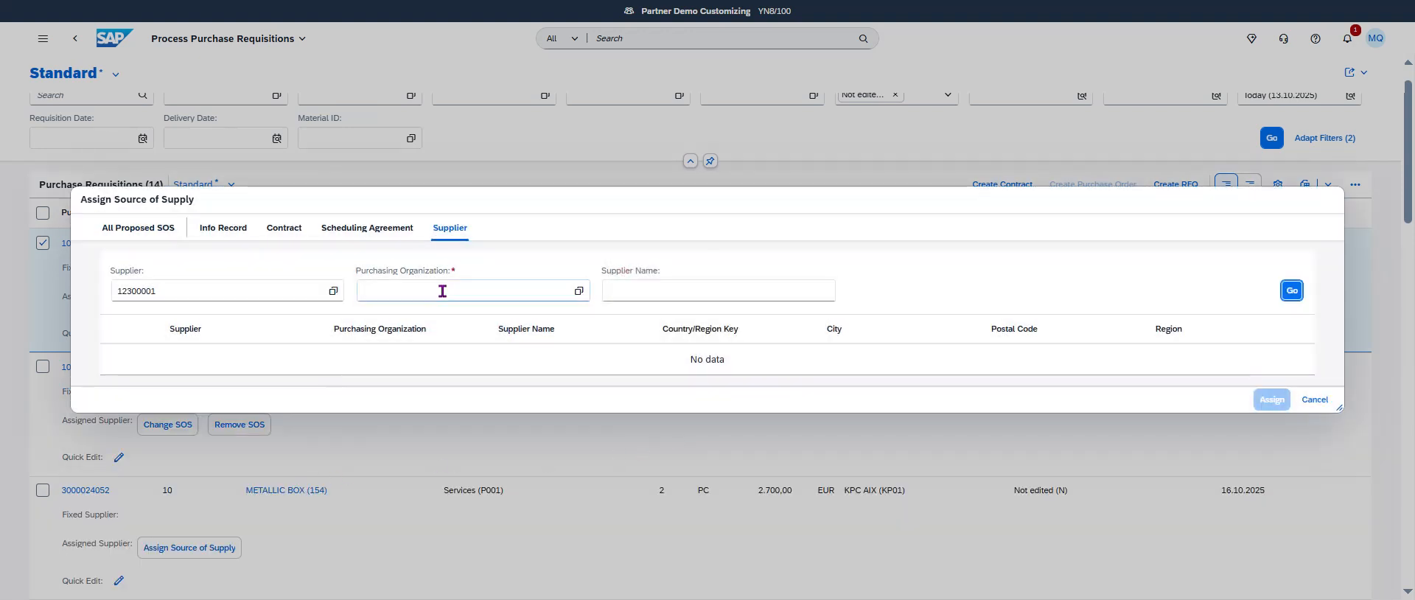
pyautogui.click(448, 290)
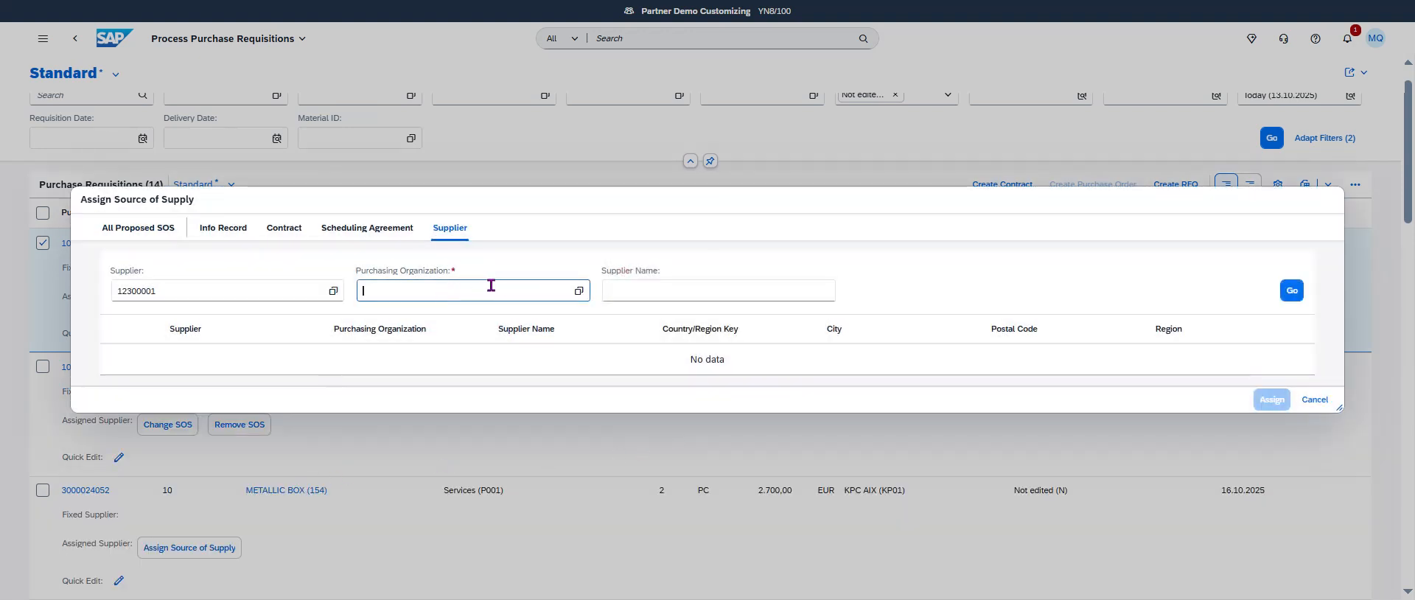
pyautogui.click(1316, 400)
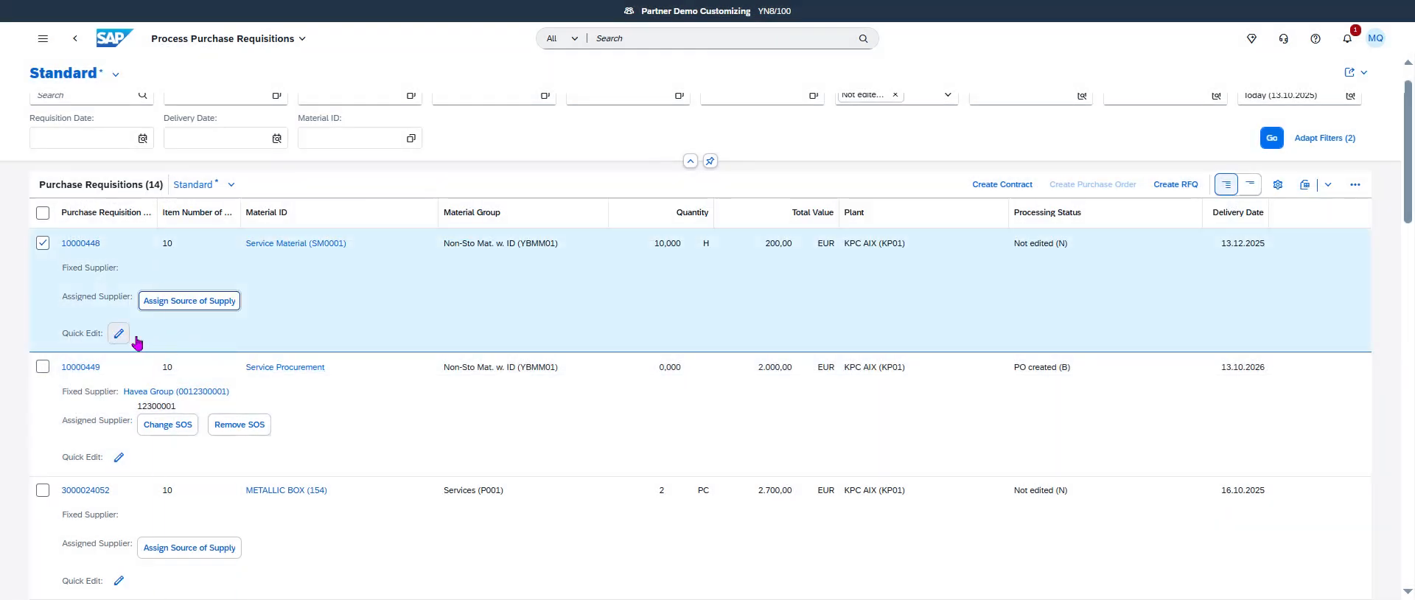
# - Set the Service Material (SM0001) requisition's purchasing organization to KPC1 in Change Purchase Requisition Advanced, save, return and refresh the list
pyautogui.click(103, 245)
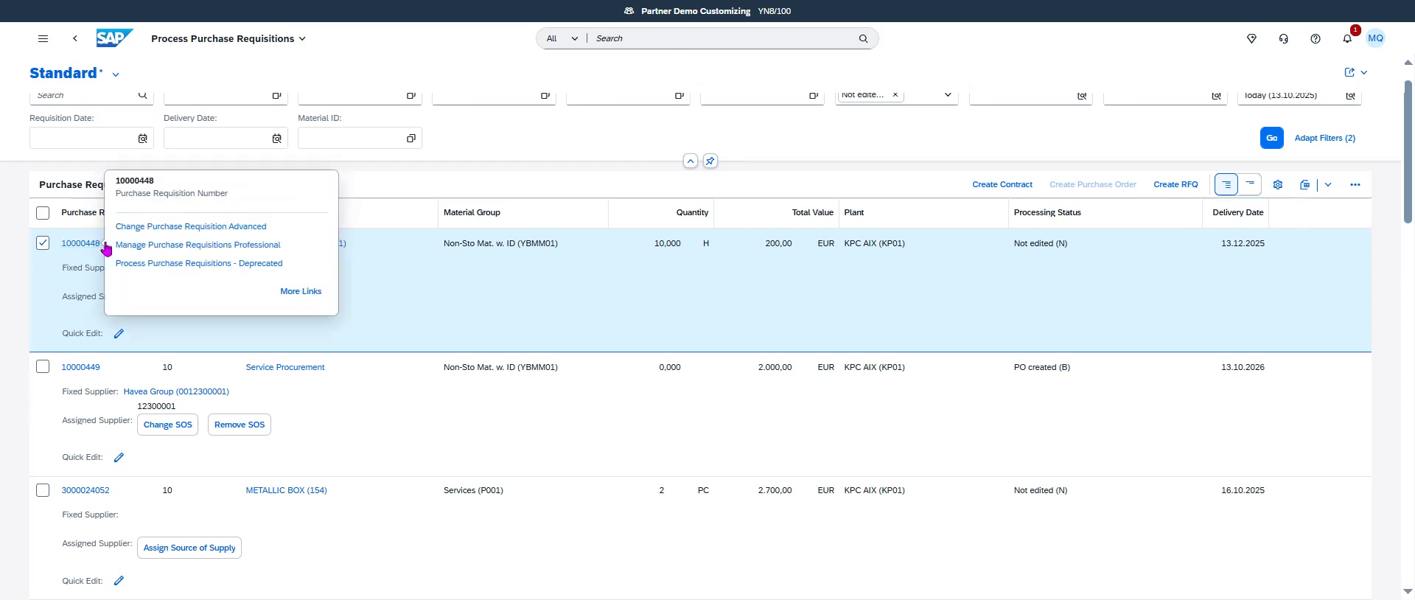
pyautogui.click(484, 347)
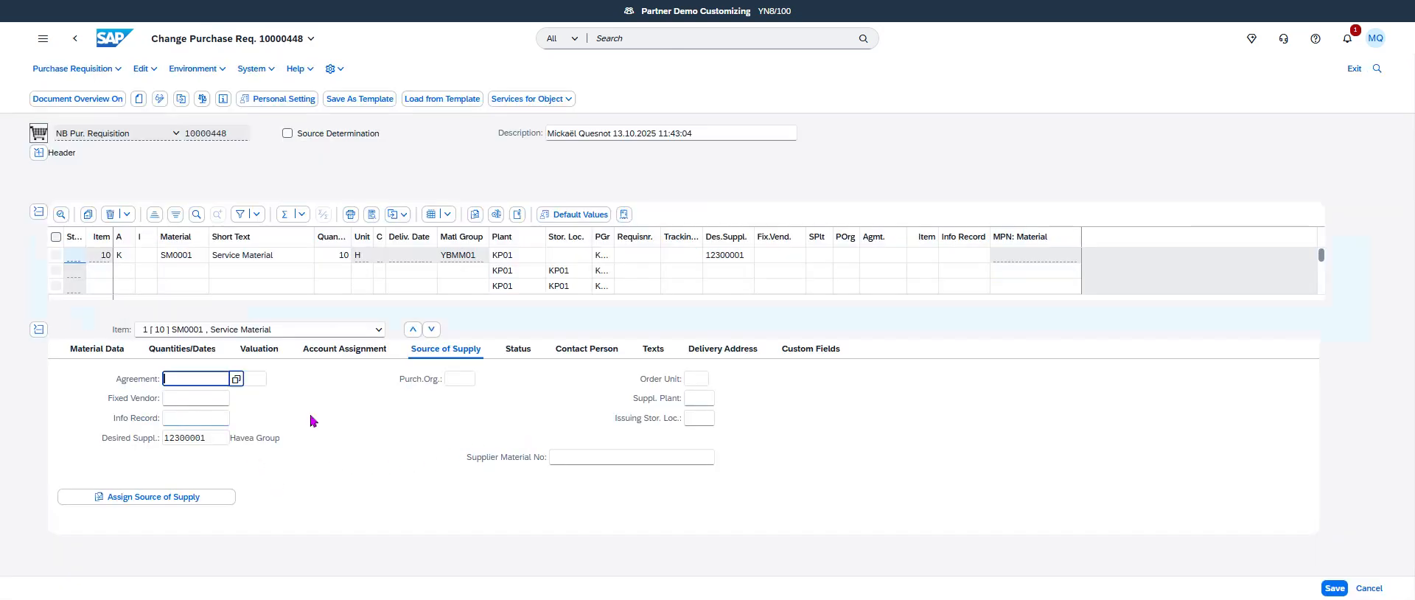
pyautogui.click(458, 379)
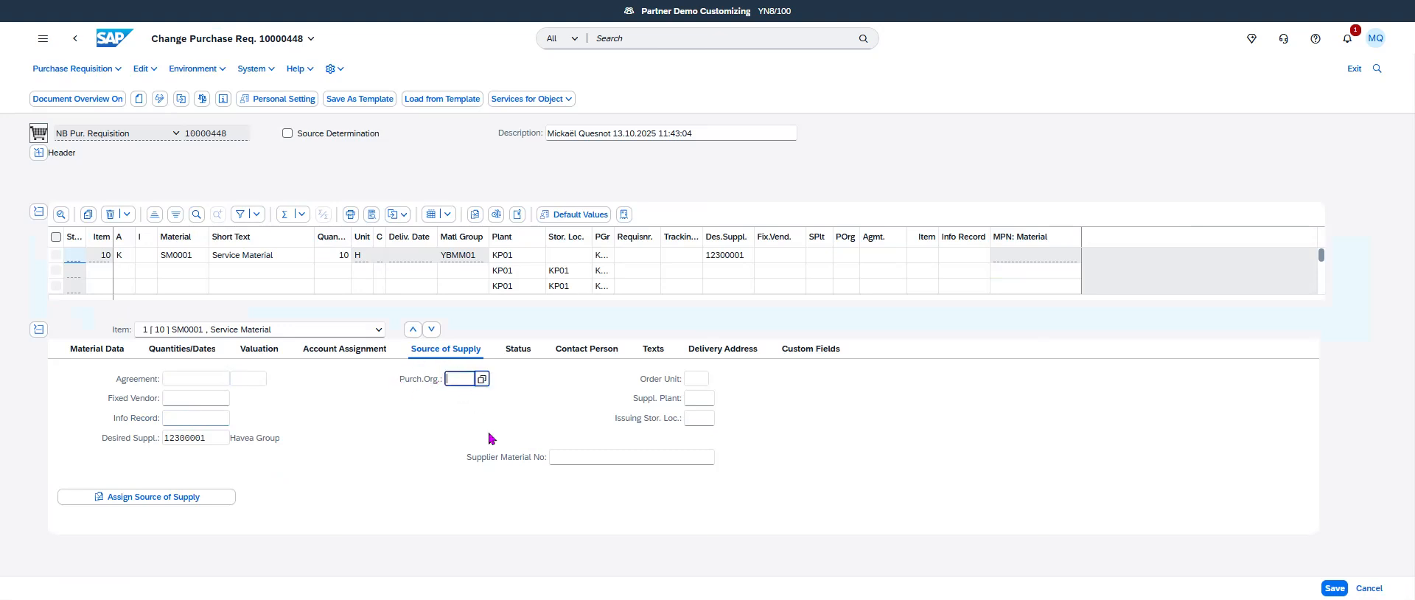
pyautogui.write('KPC1')
pyautogui.press('Return')
pyautogui.click(1335, 588)
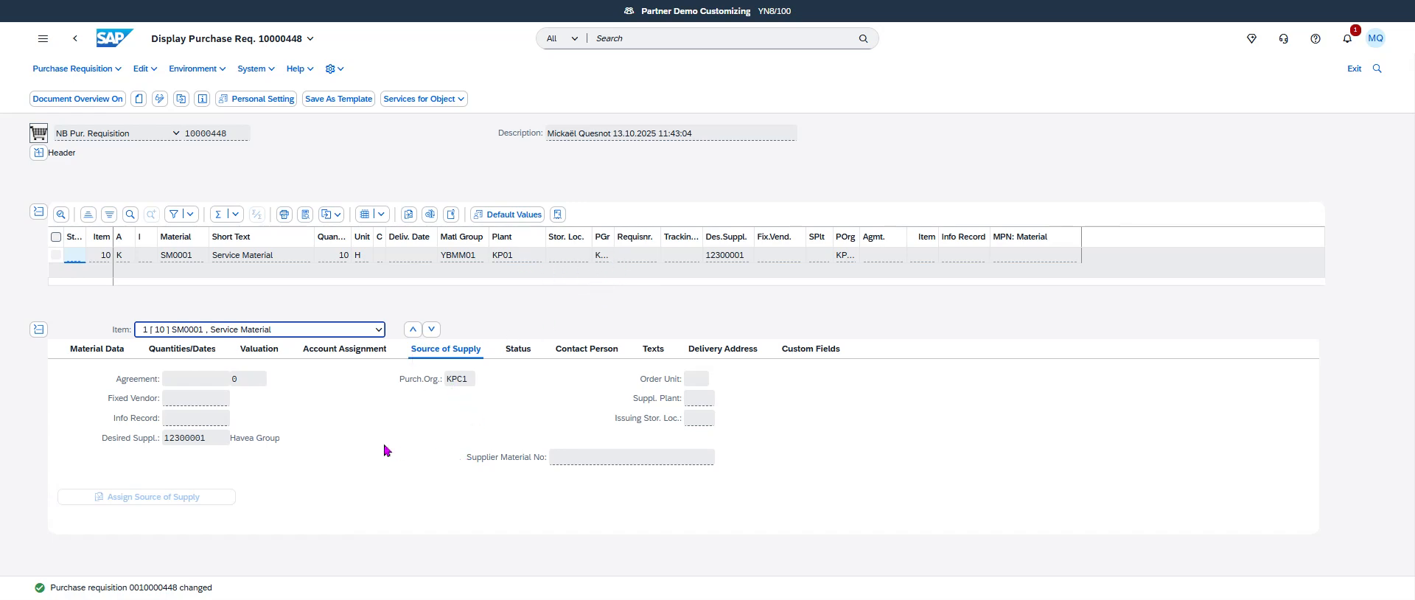
pyautogui.click(74, 39)
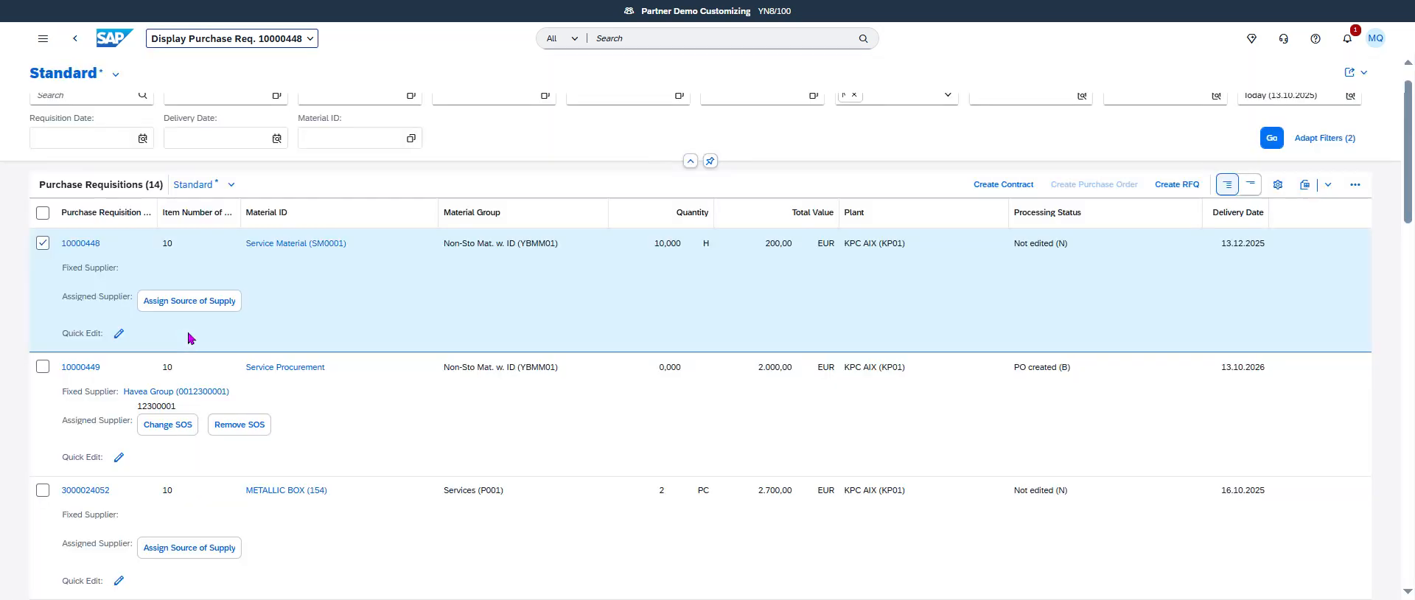
pyautogui.click(1271, 138)
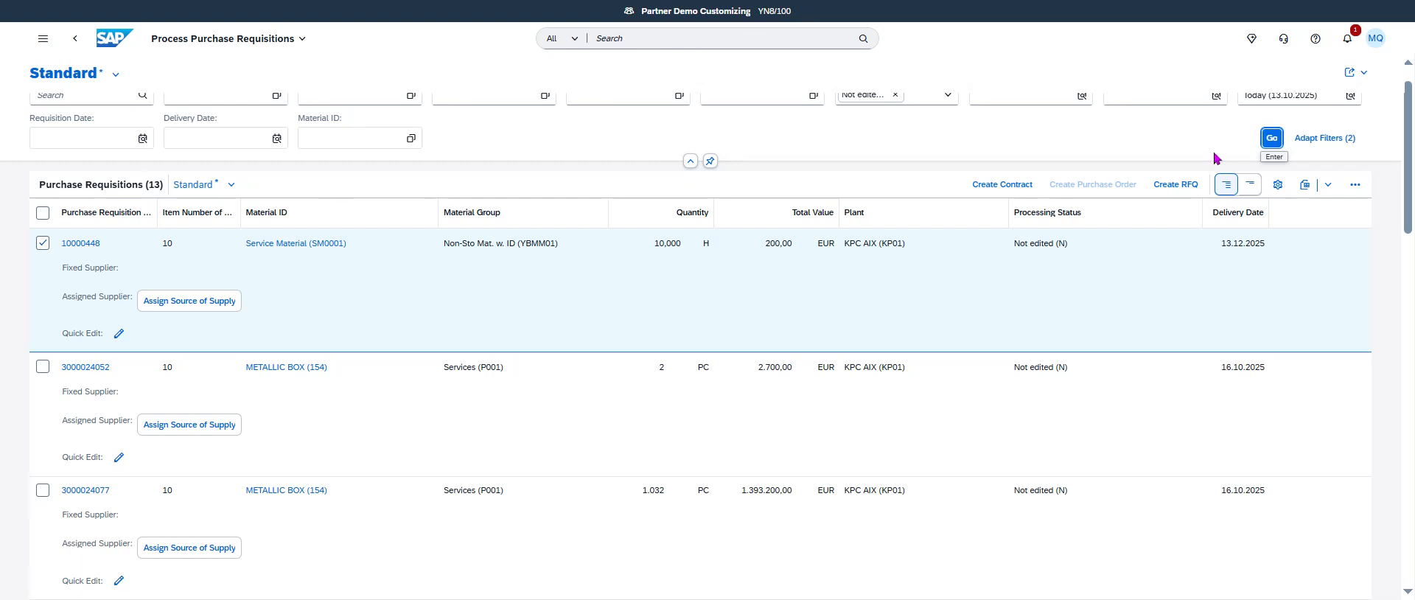
# - Deselect the Service Material requisition, go to the home page and reopen Process Purchase Requisitions from the recent activities
pyautogui.click(42, 242)
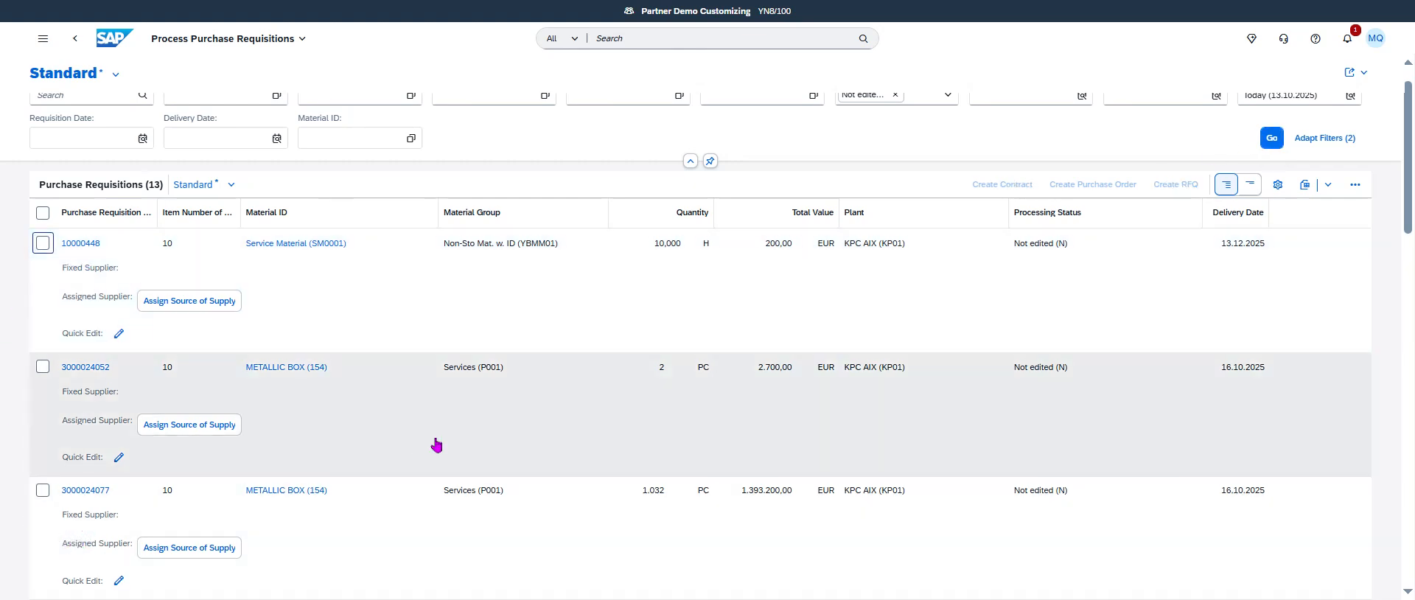
pyautogui.scroll(-3, 436, 439)
pyautogui.click(112, 38)
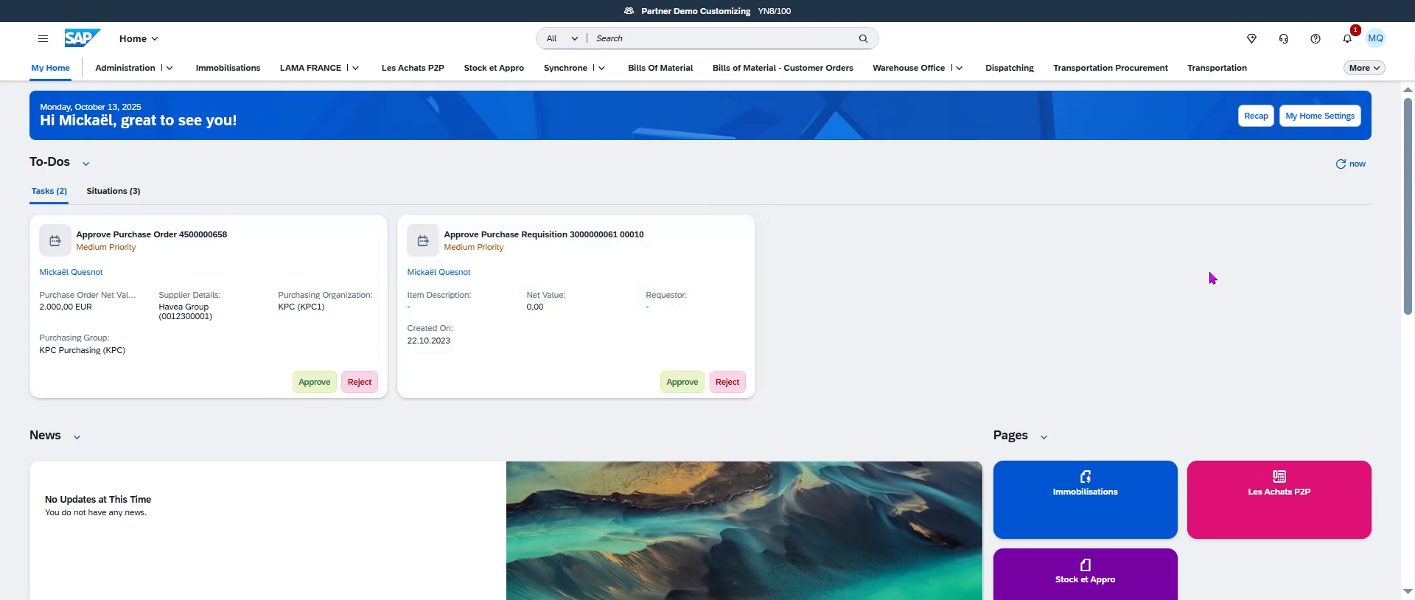
pyautogui.click(1375, 39)
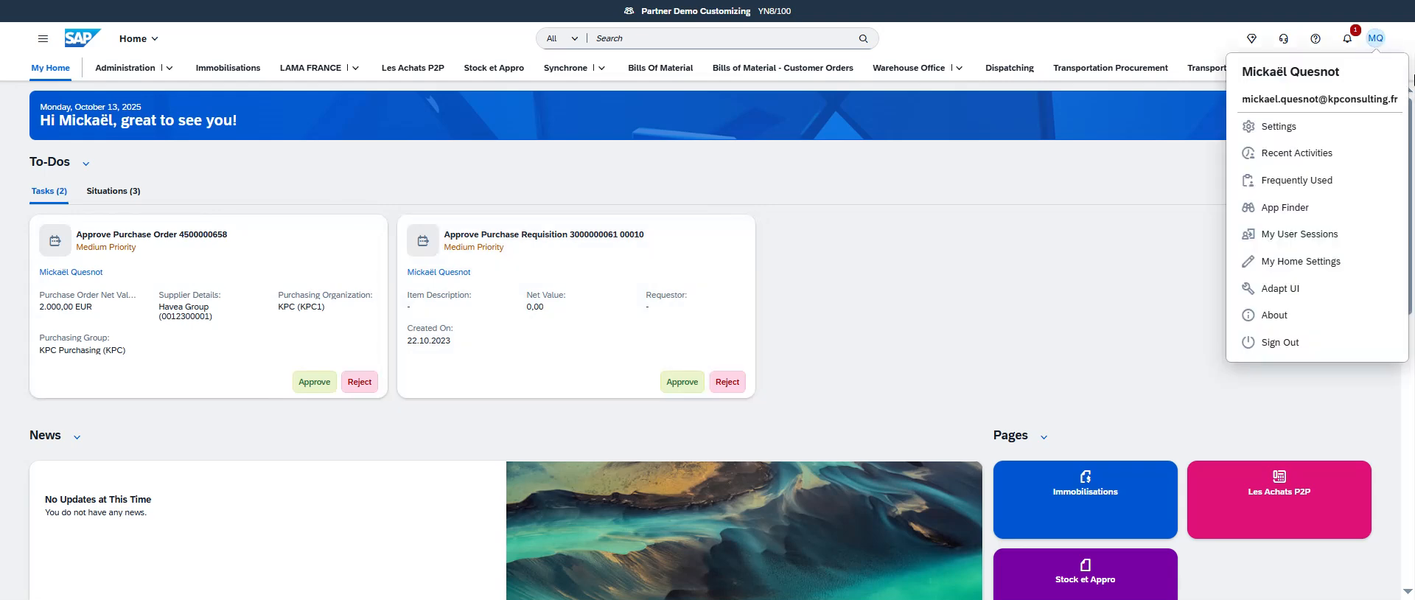
pyautogui.click(1297, 153)
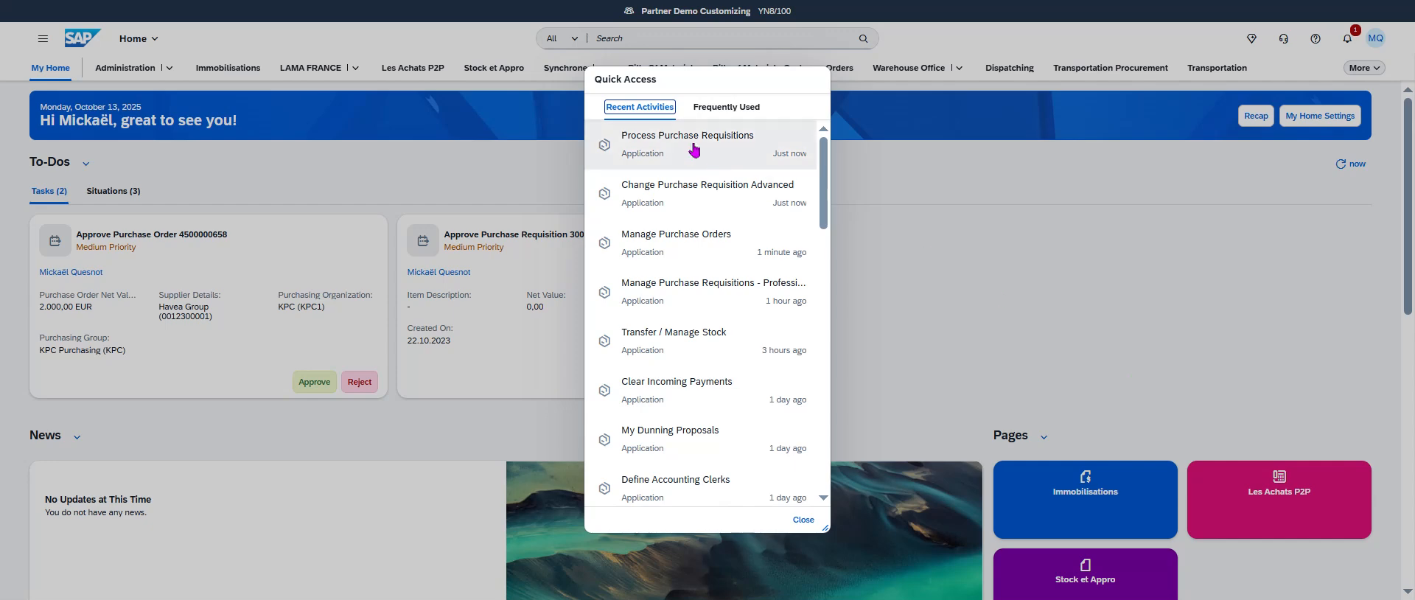
pyautogui.click(1083, 364)
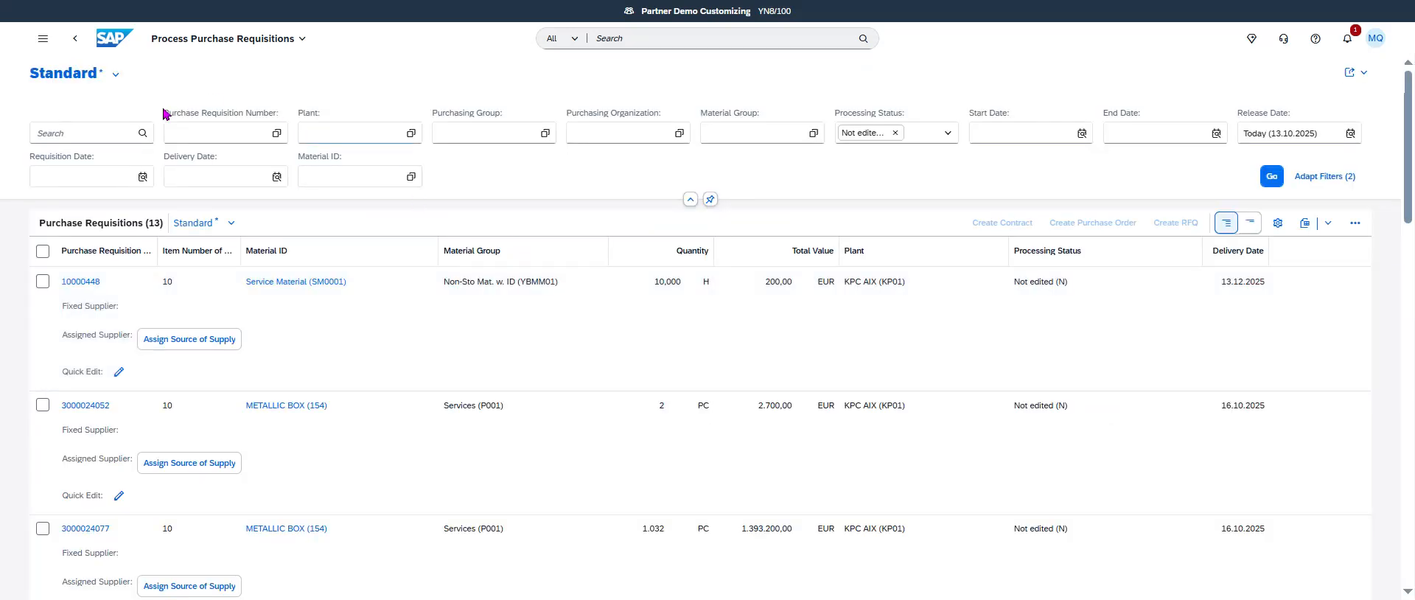
# - Look through the full list of unedited purchase requisitions for their materials and assigned suppliers
pyautogui.click(115, 75)
pyautogui.click(644, 170)
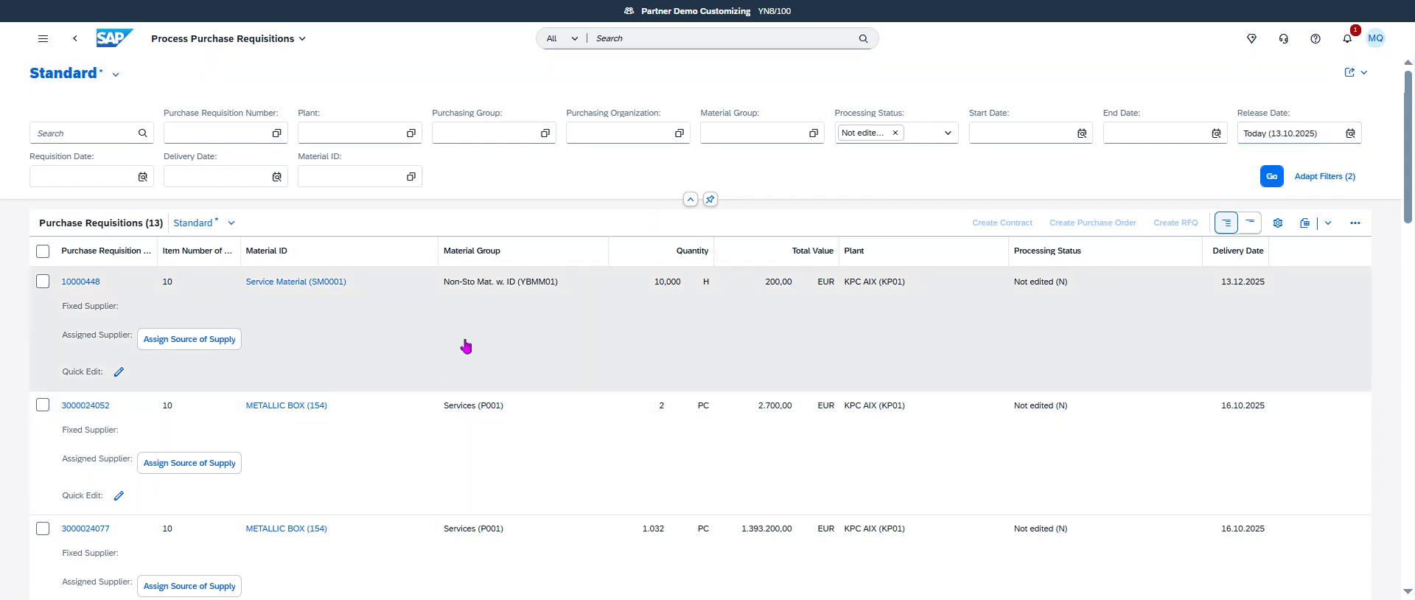
pyautogui.scroll(-5, 465, 346)
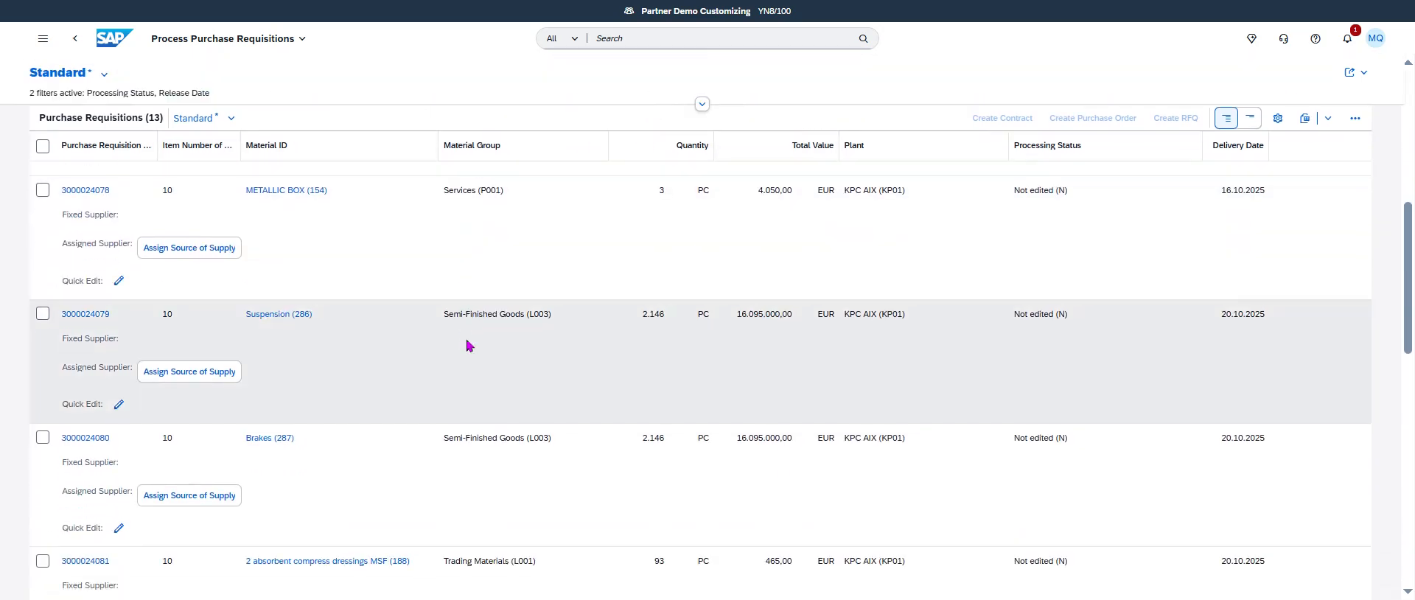
pyautogui.scroll(-10, 469, 344)
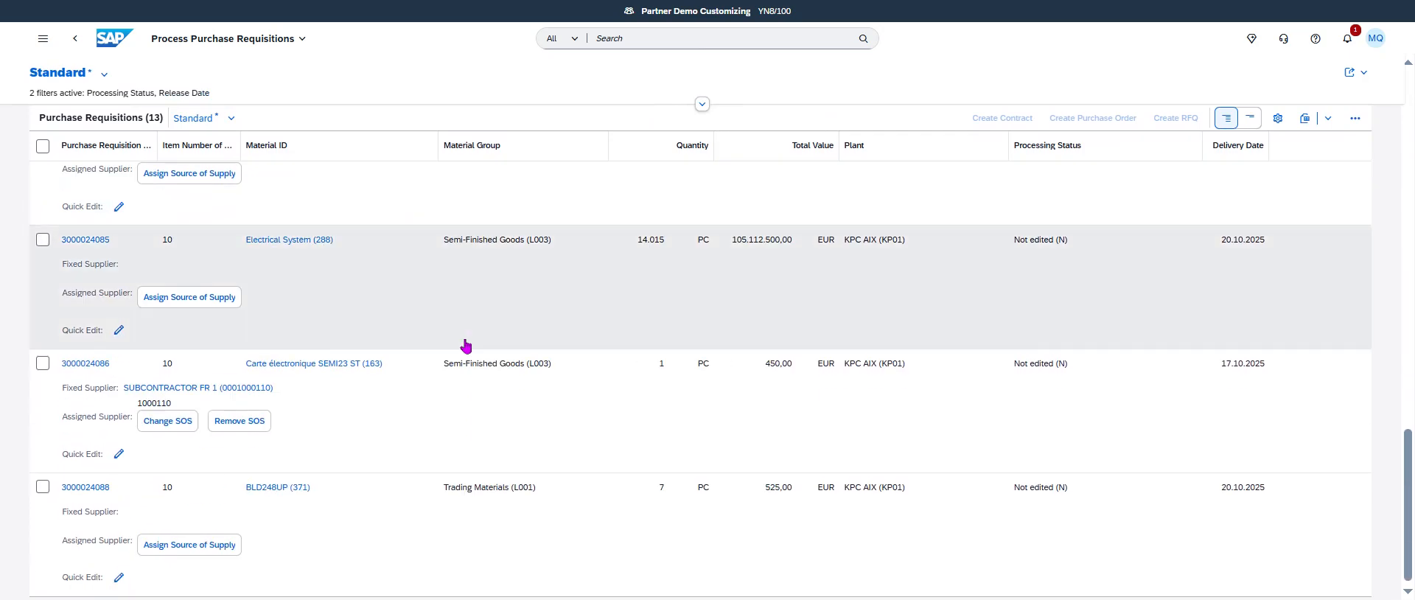
pyautogui.scroll(4, 398, 432)
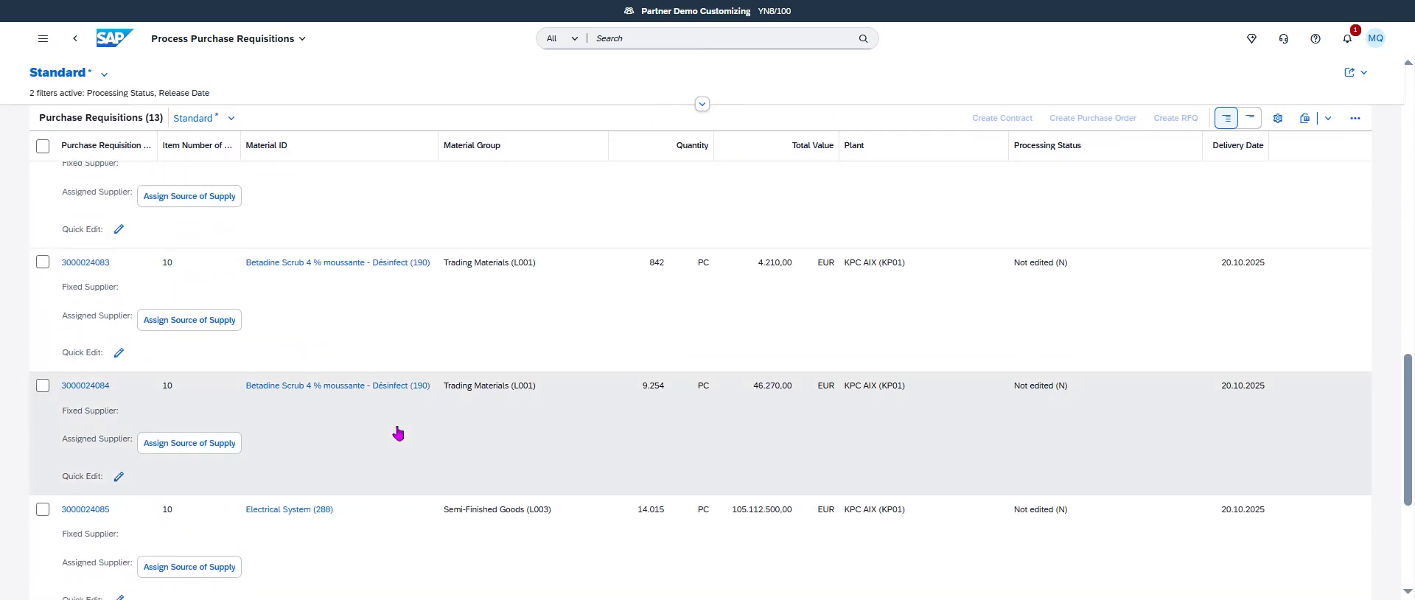
pyautogui.scroll(15, 398, 432)
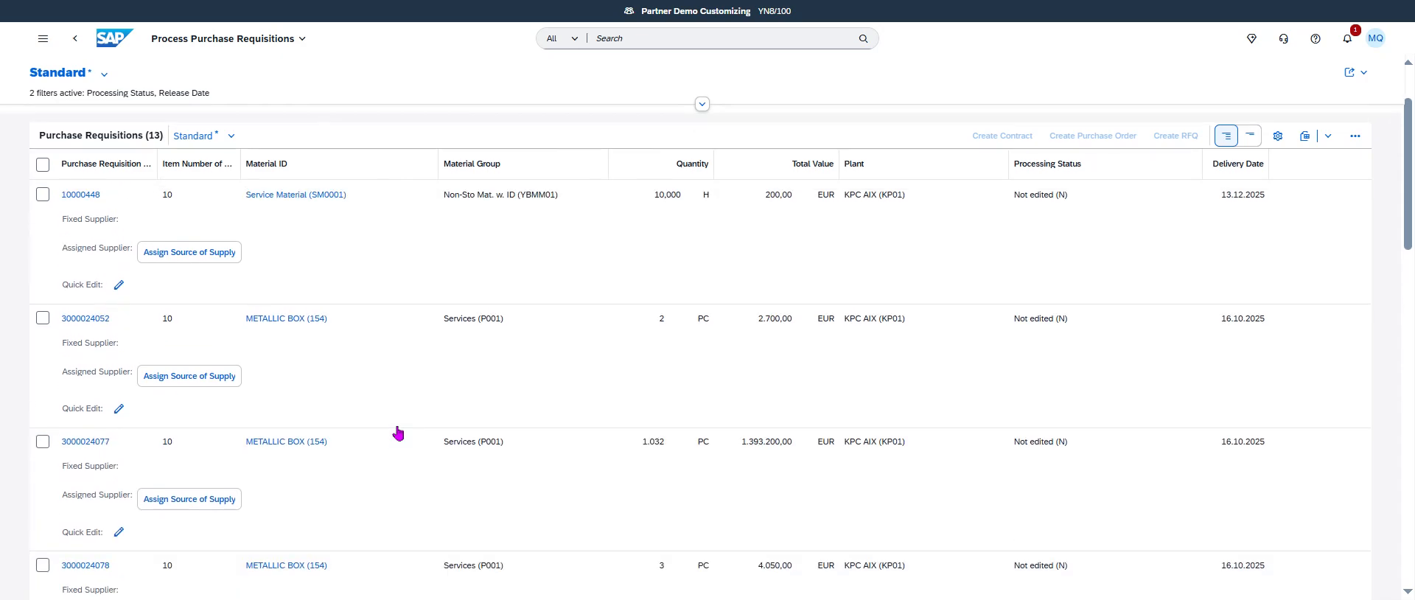
pyautogui.scroll(2, 398, 432)
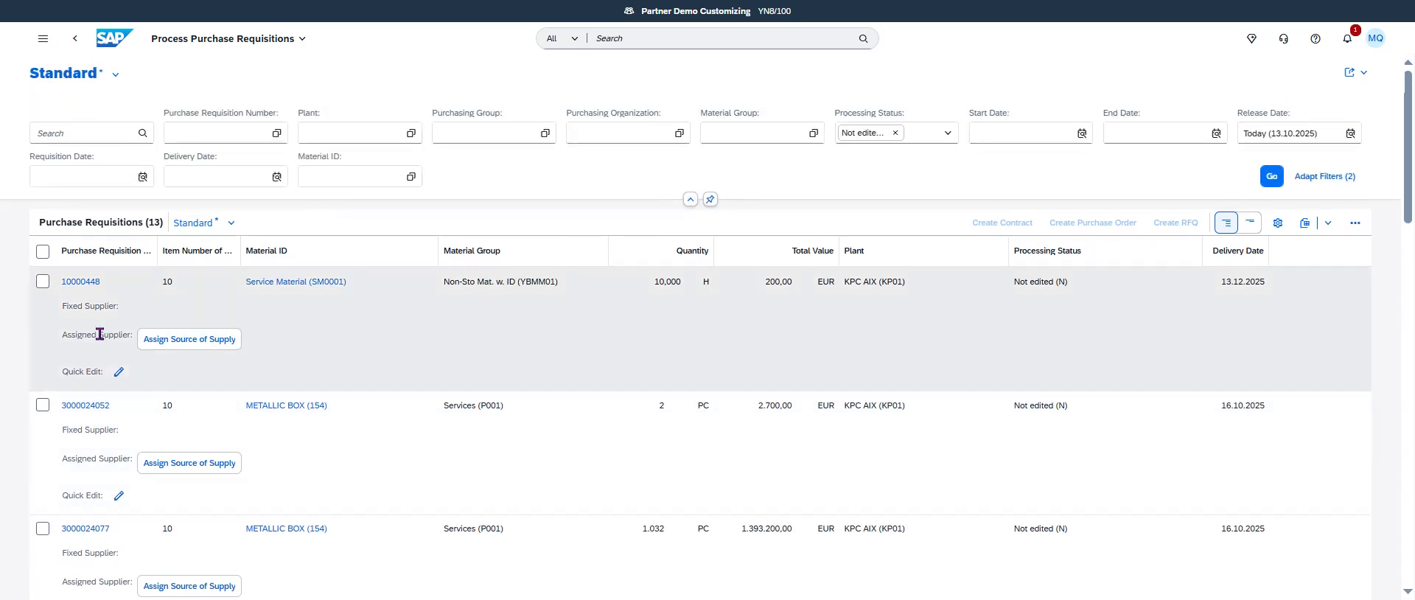
pyautogui.click(119, 372)
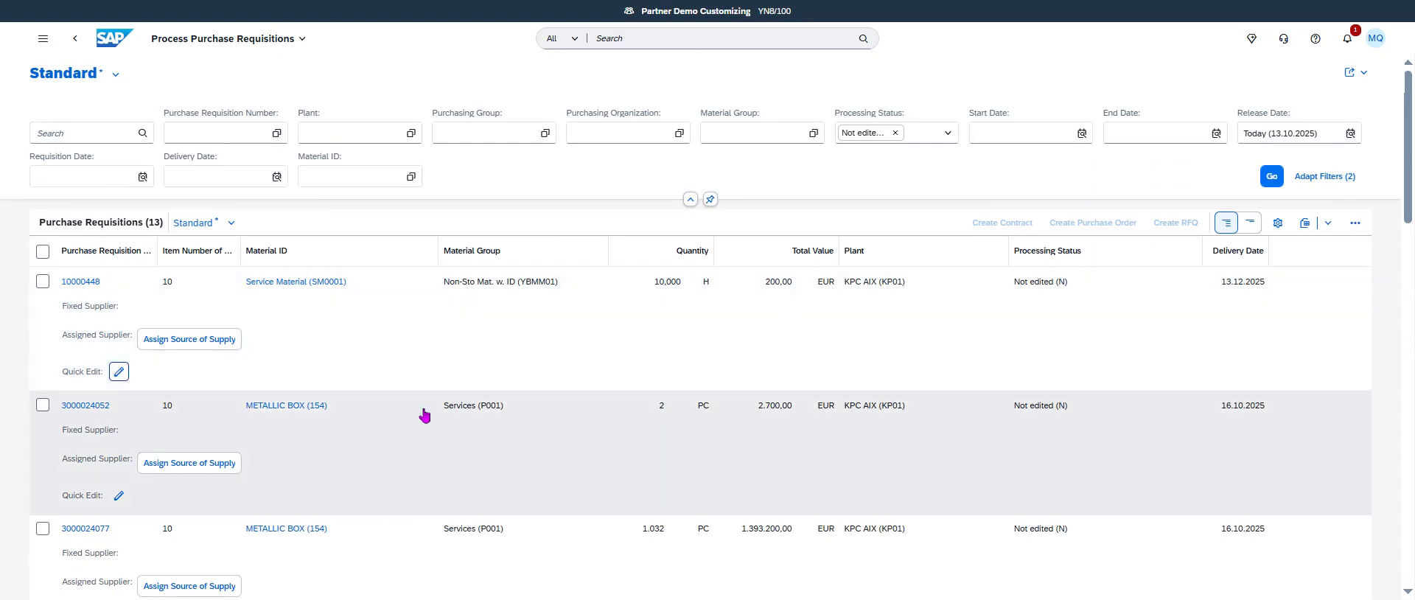
pyautogui.click(43, 281)
pyautogui.click(42, 281)
pyautogui.click(115, 368)
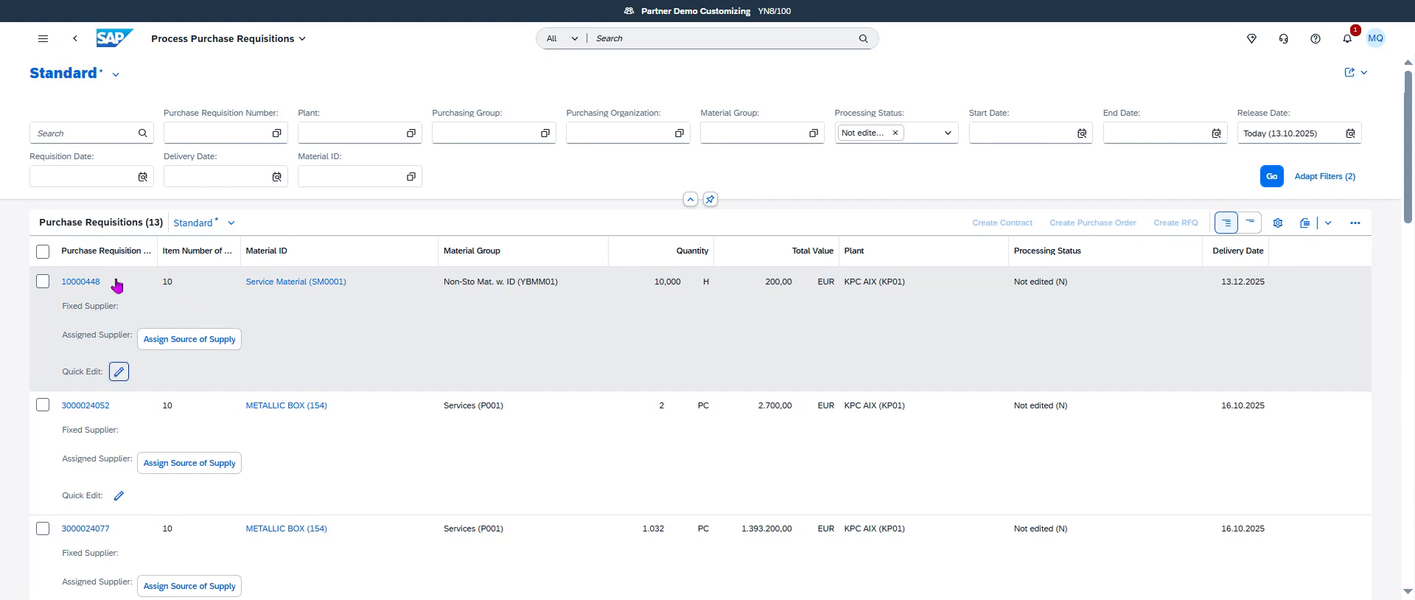
# - Copy the desired supplier's number into the Service Material requisition's fixed vendor in Change Purchase Requisition Advanced, save, return and refresh the list
pyautogui.doubleClick(93, 282)
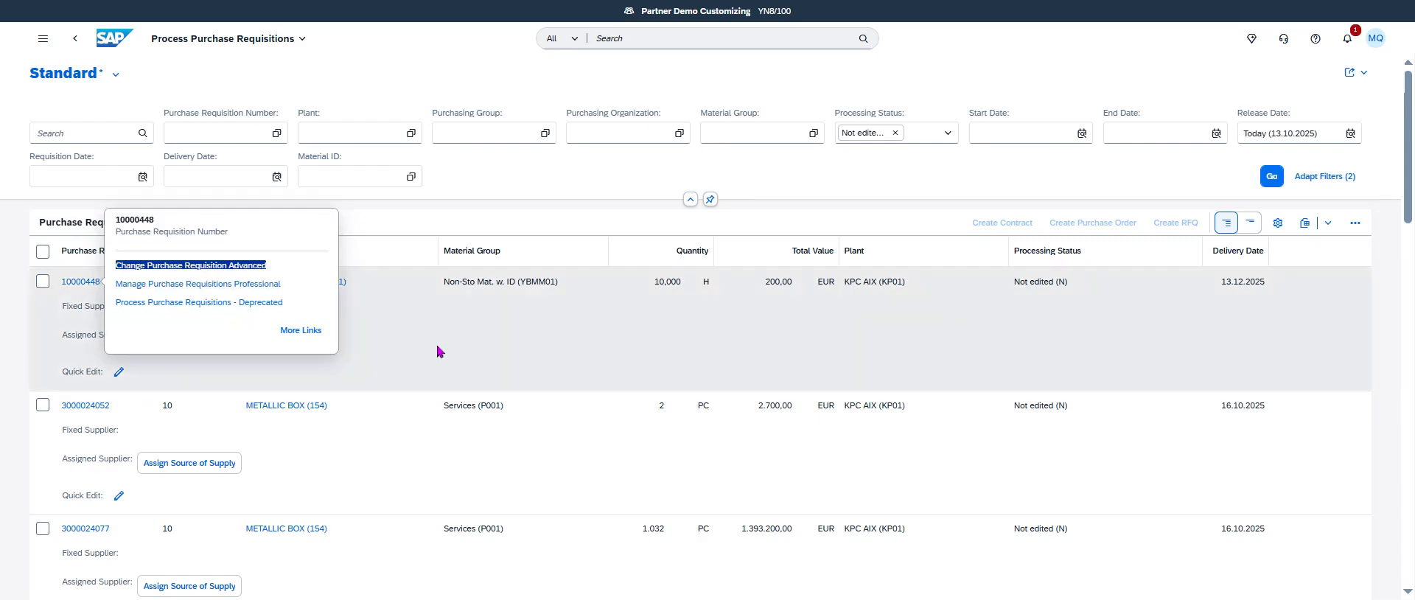
pyautogui.press('Return')
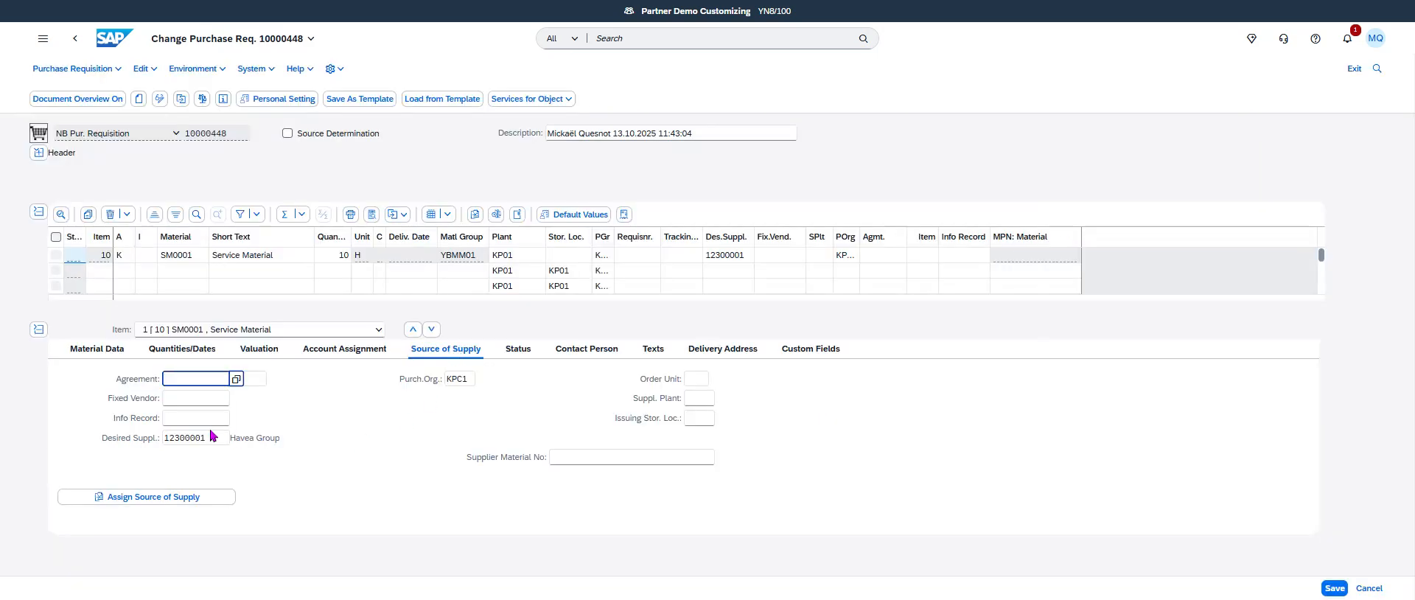
pyautogui.doubleClick(213, 435)
pyautogui.hotkey('ctrl', 'c')
pyautogui.click(198, 397)
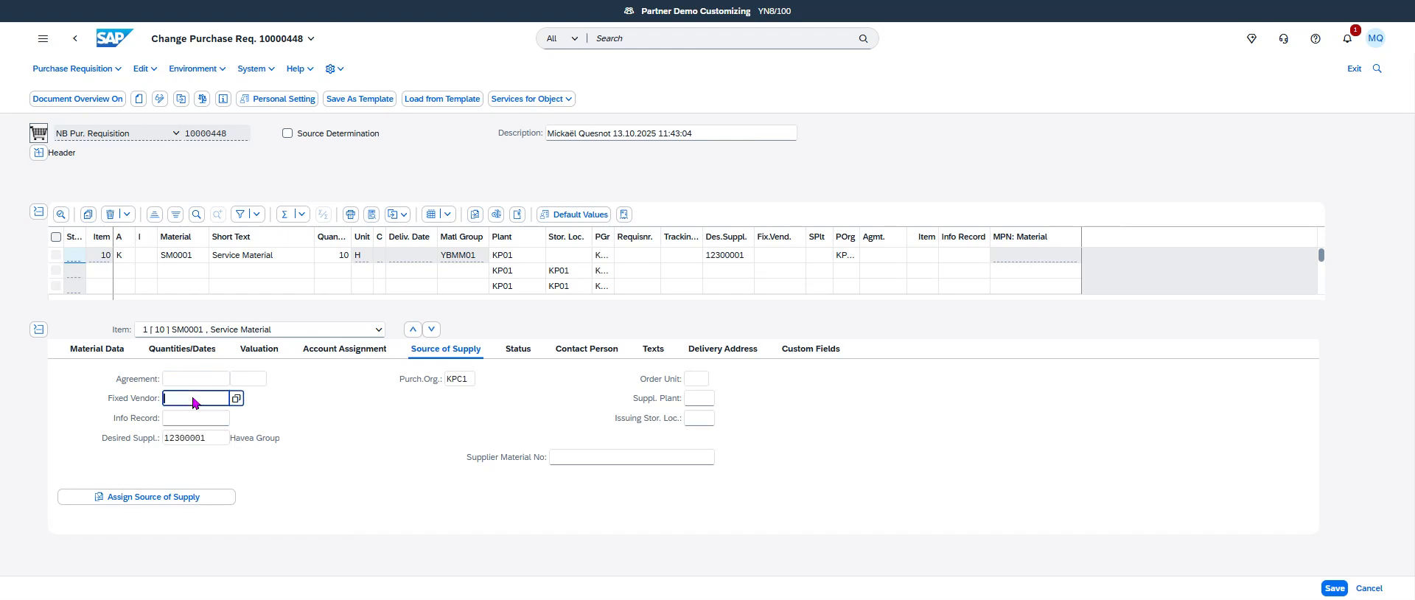
pyautogui.hotkey('ctrl', 'v')
pyautogui.click(1334, 587)
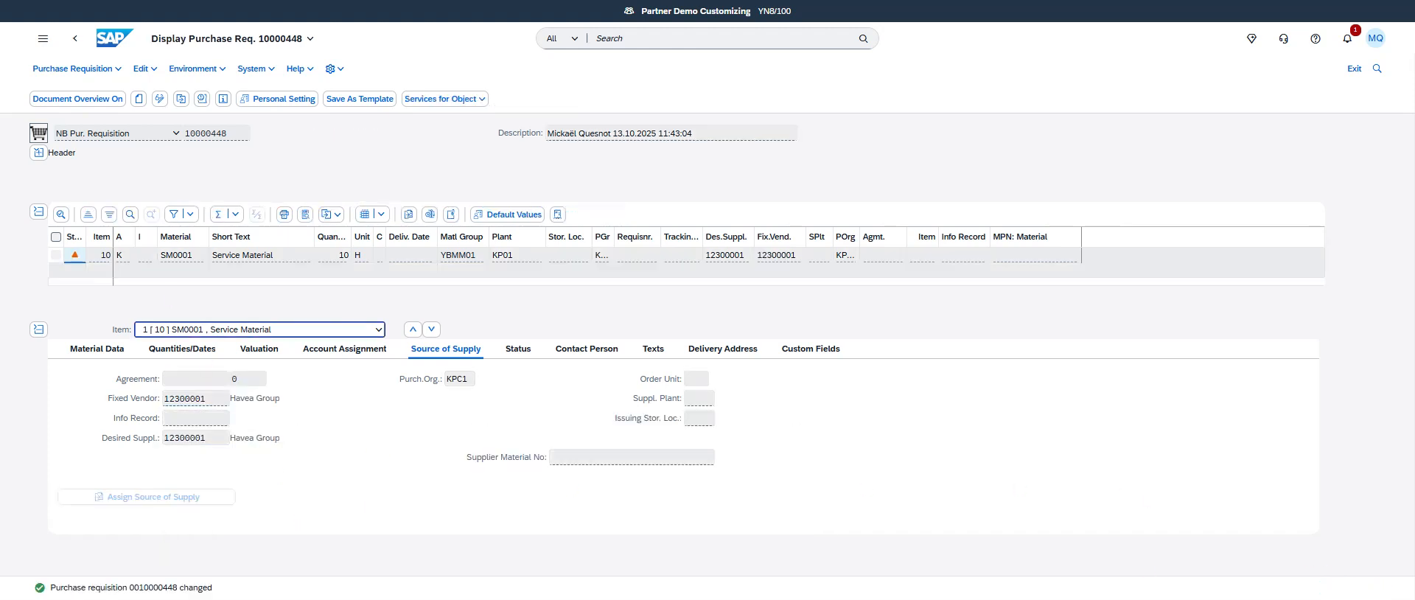
pyautogui.click(74, 44)
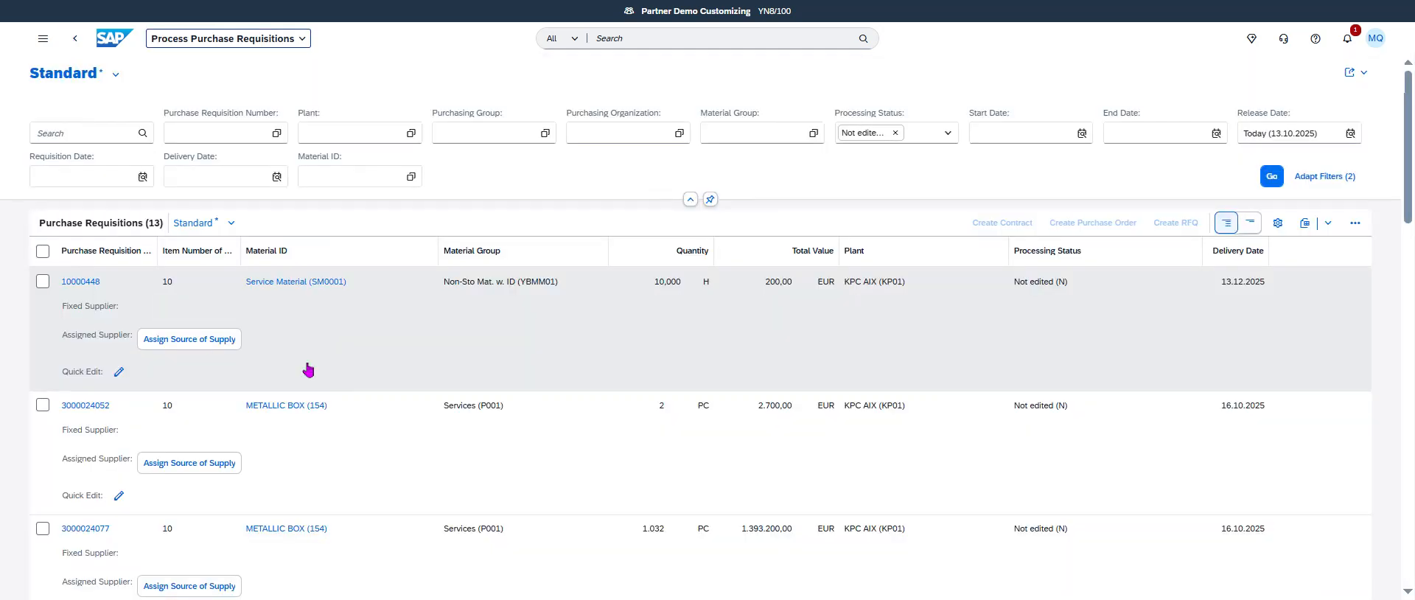
pyautogui.click(1276, 180)
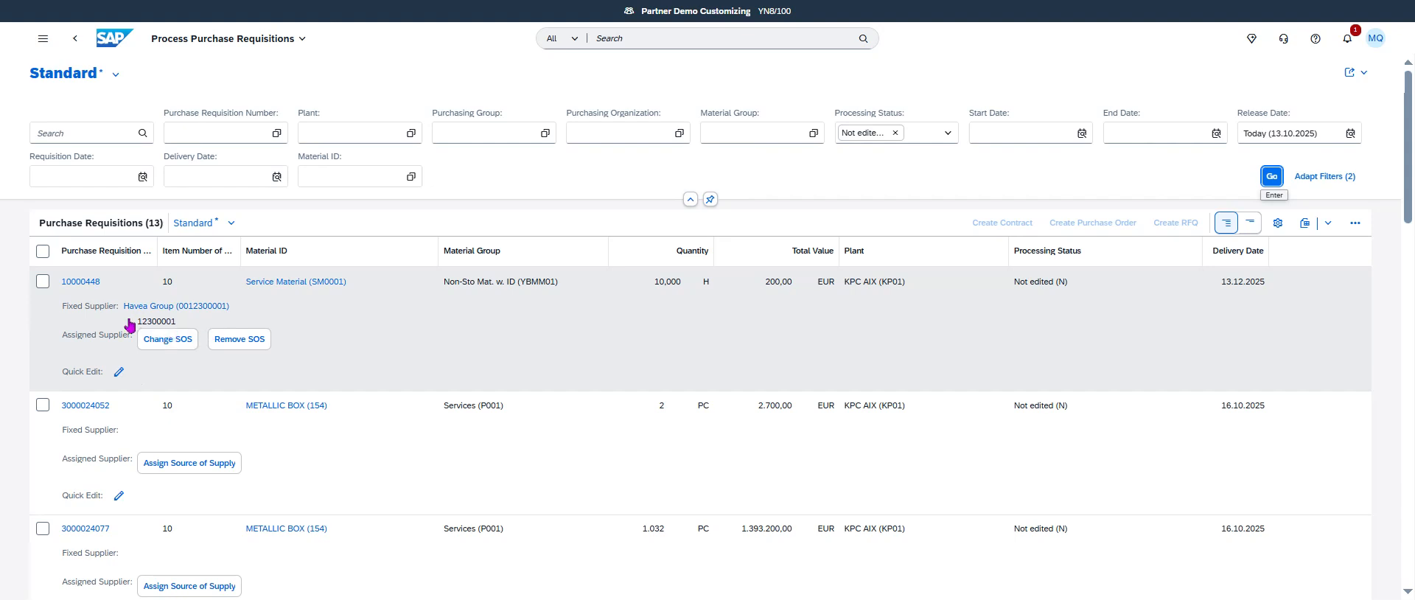
# - Create and submit a purchase order from the Service Material (SM0001) requisition and refresh the requisition list
pyautogui.click(42, 281)
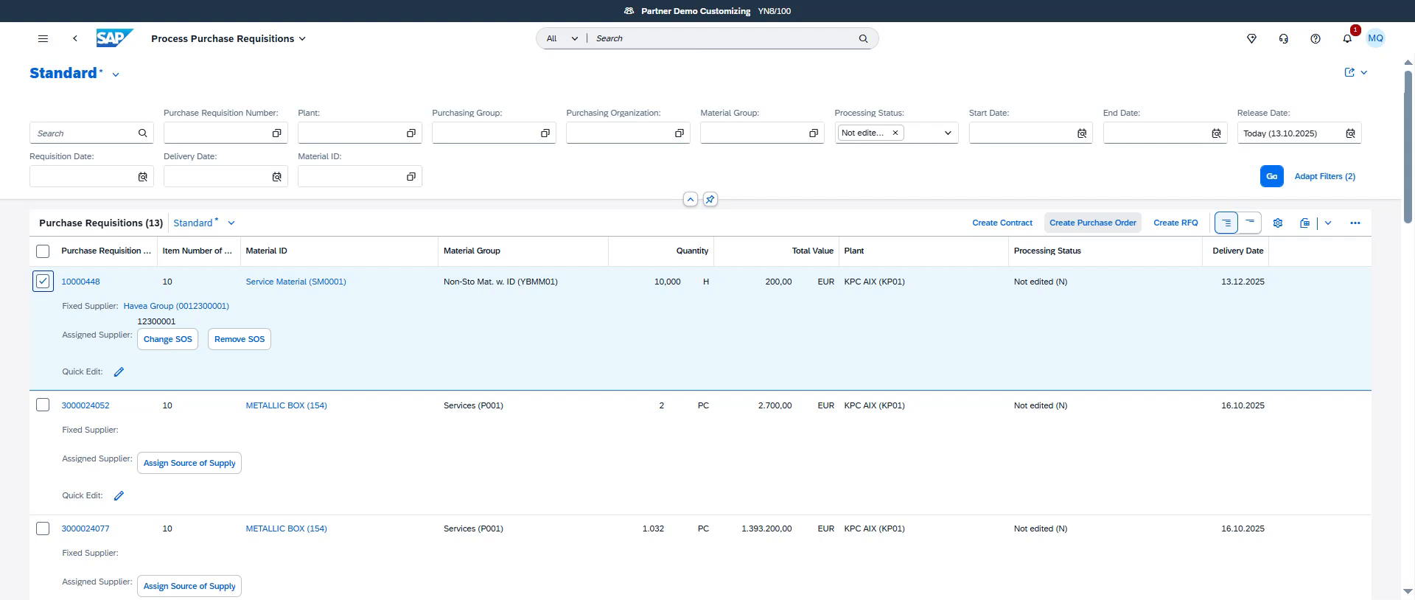
pyautogui.click(1093, 222)
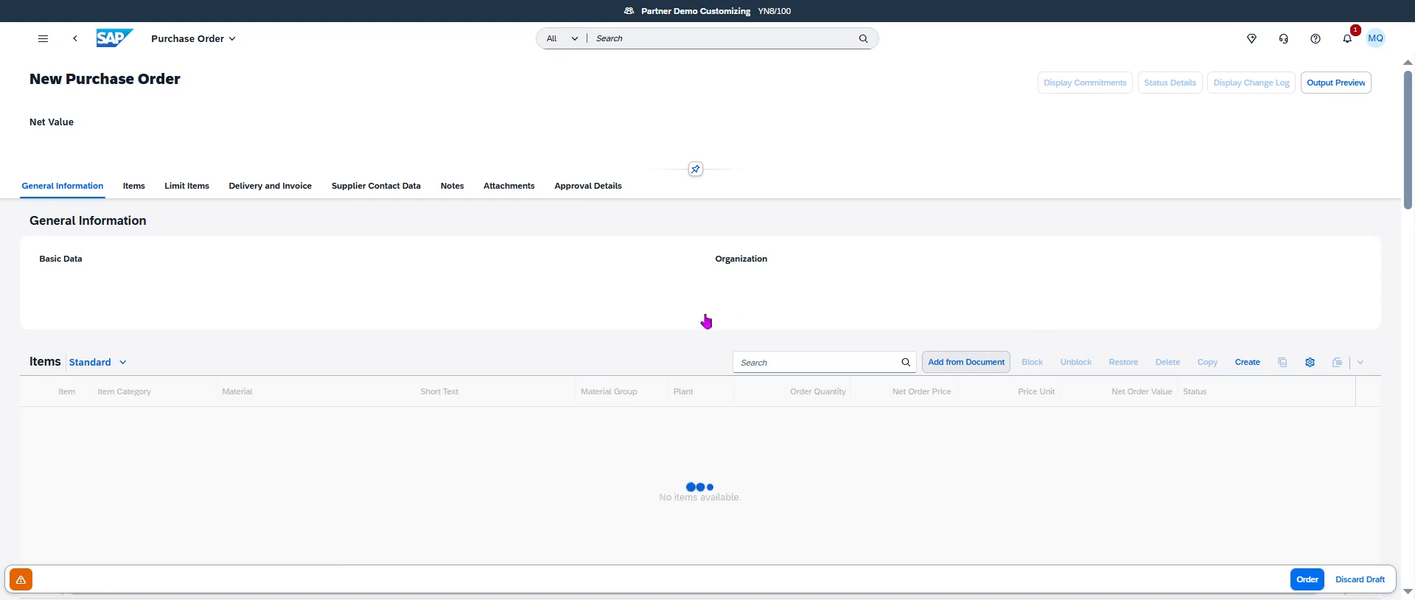
pyautogui.click(1308, 581)
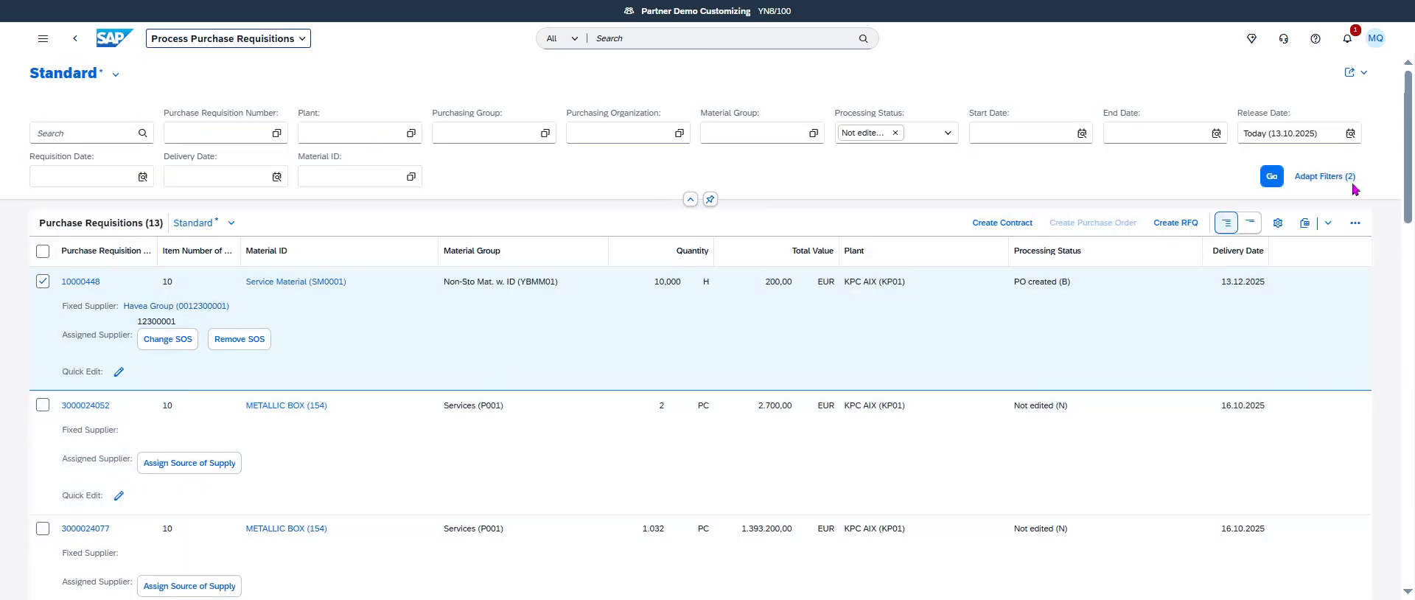
pyautogui.click(1272, 177)
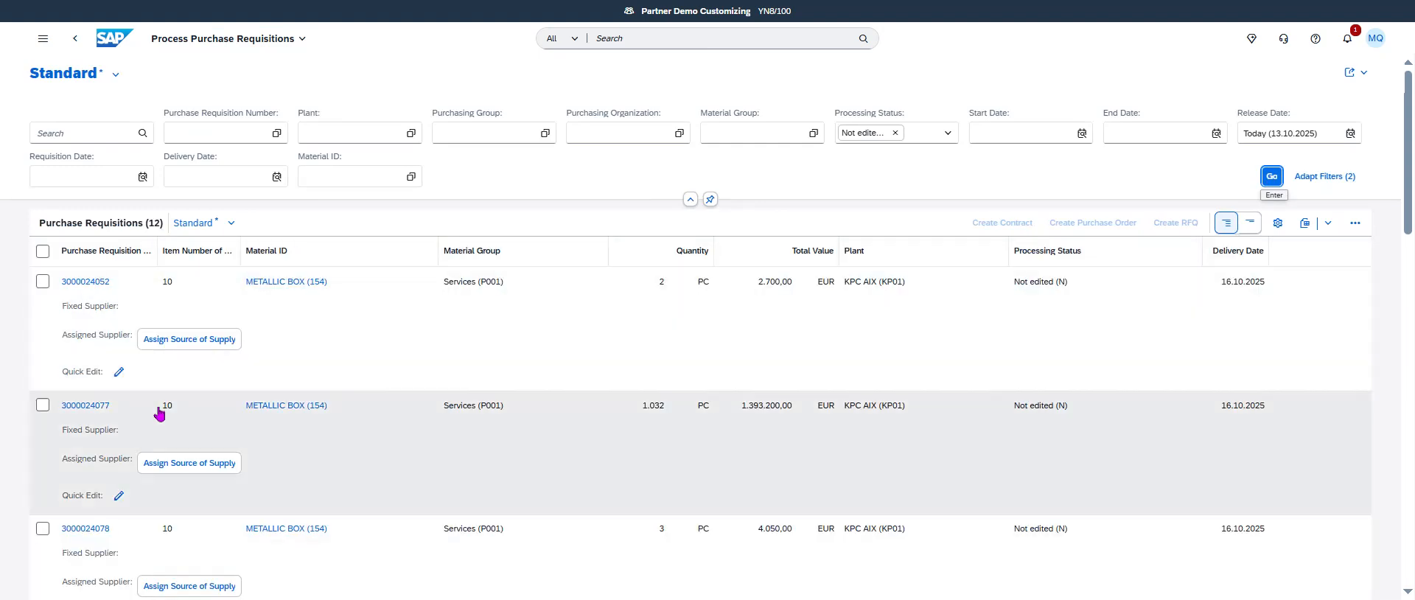
# - Open the supplier-based source of supply assignment for the first METALLIC BOX (154) requisition, the one with quantity 2
pyautogui.click(42, 281)
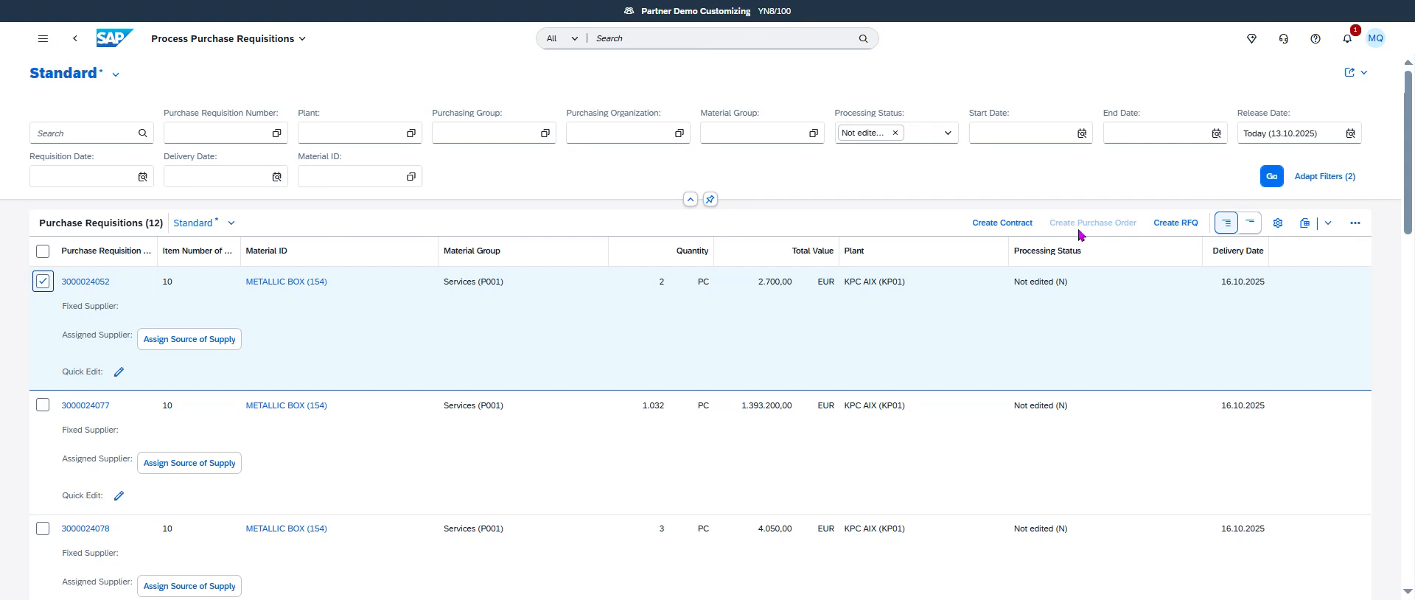
pyautogui.click(42, 281)
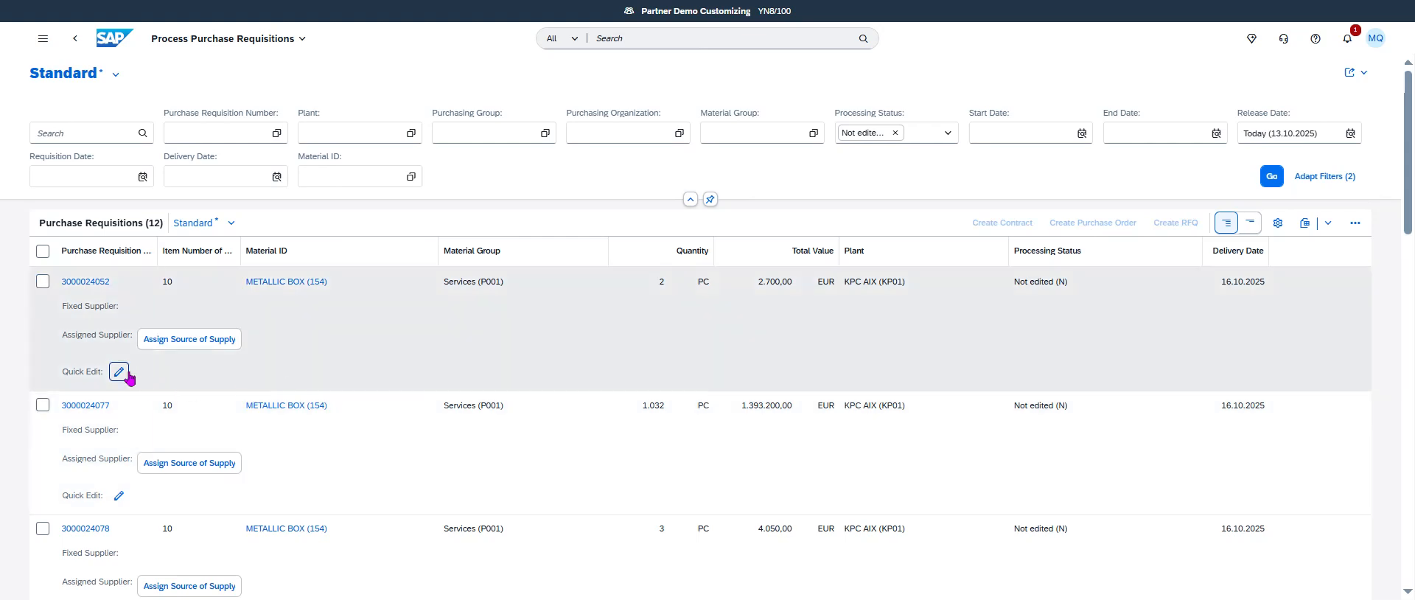
pyautogui.click(118, 371)
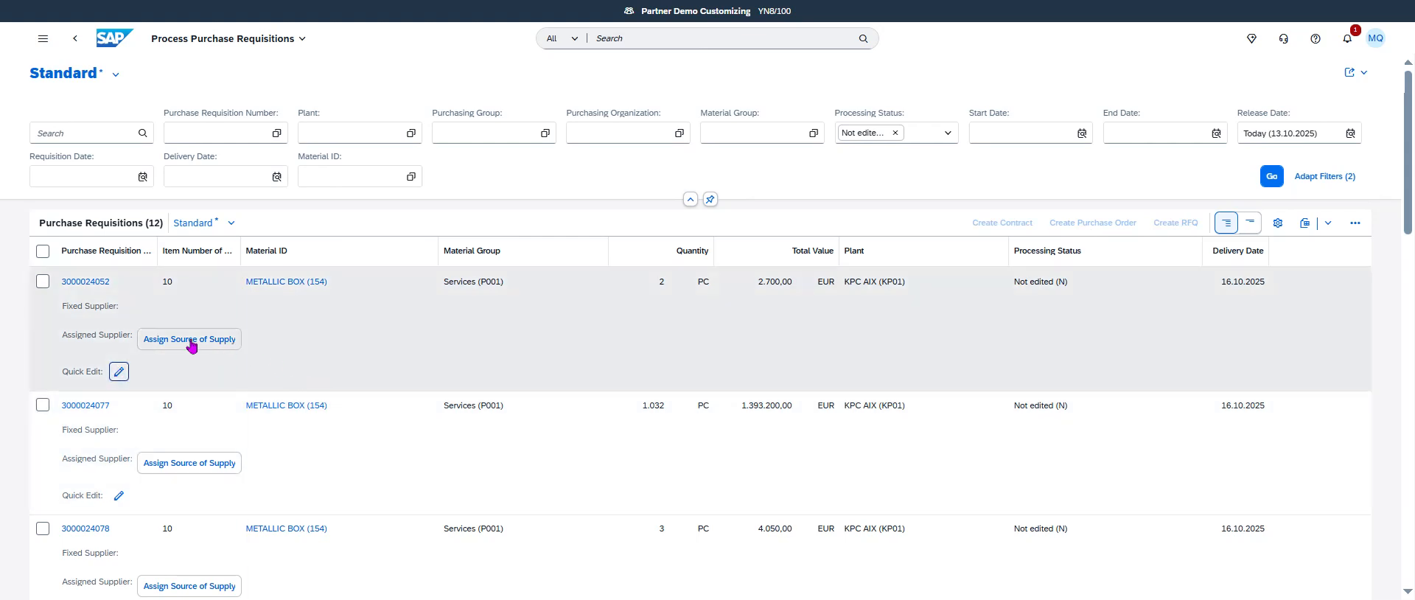
pyautogui.click(216, 348)
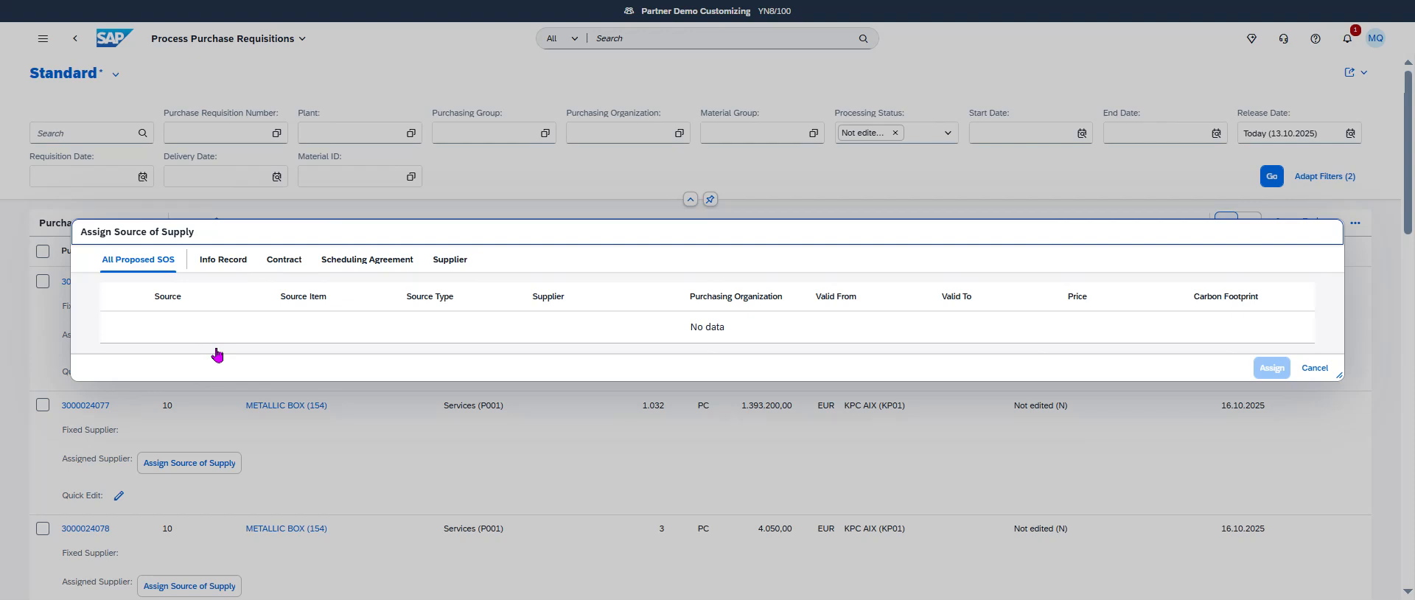
pyautogui.click(451, 262)
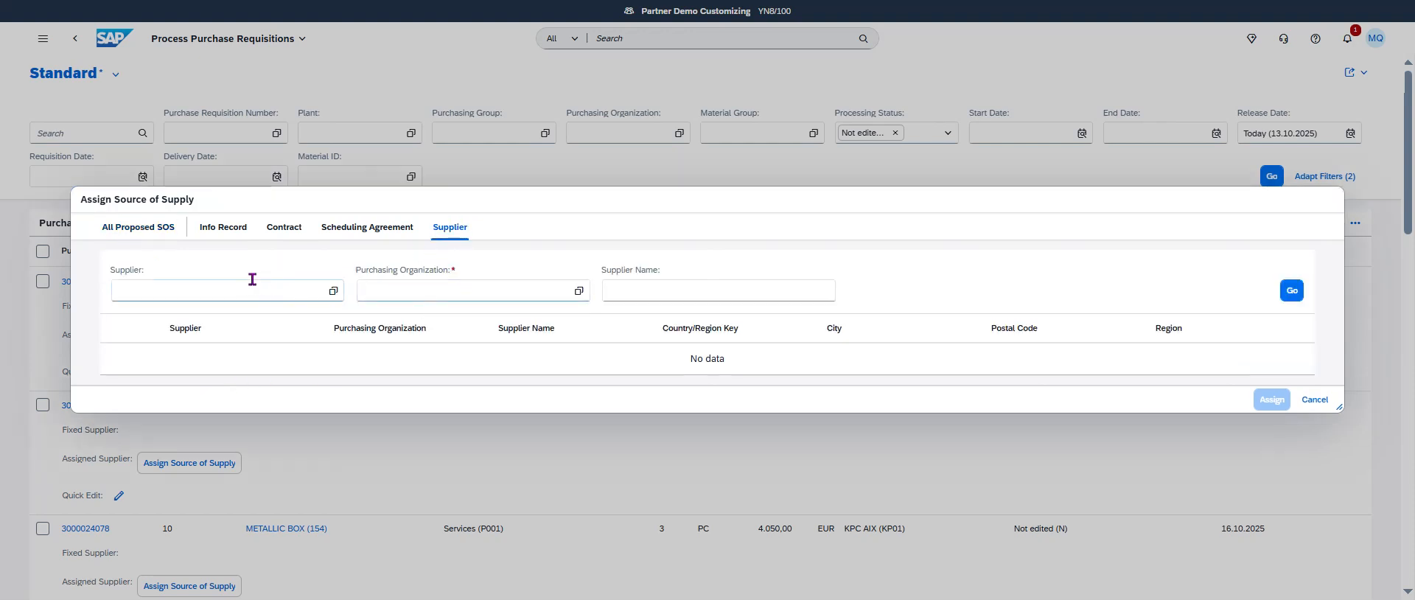
# - Try to assign Havea Group in purchasing organization KPC1 as supplier, finding it by its supplier number, and cancel the assignment
pyautogui.click(252, 280)
pyautogui.write('12300001')
pyautogui.click(417, 291)
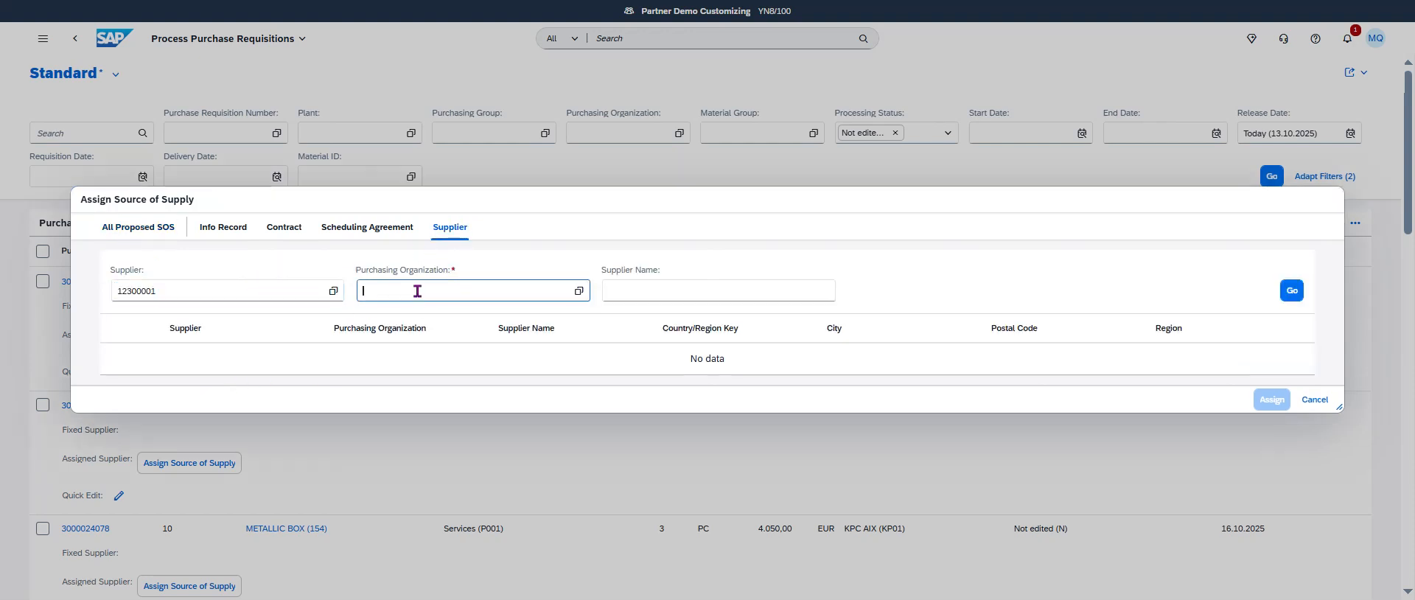
pyautogui.doubleClick(364, 291)
pyautogui.write('KPC1')
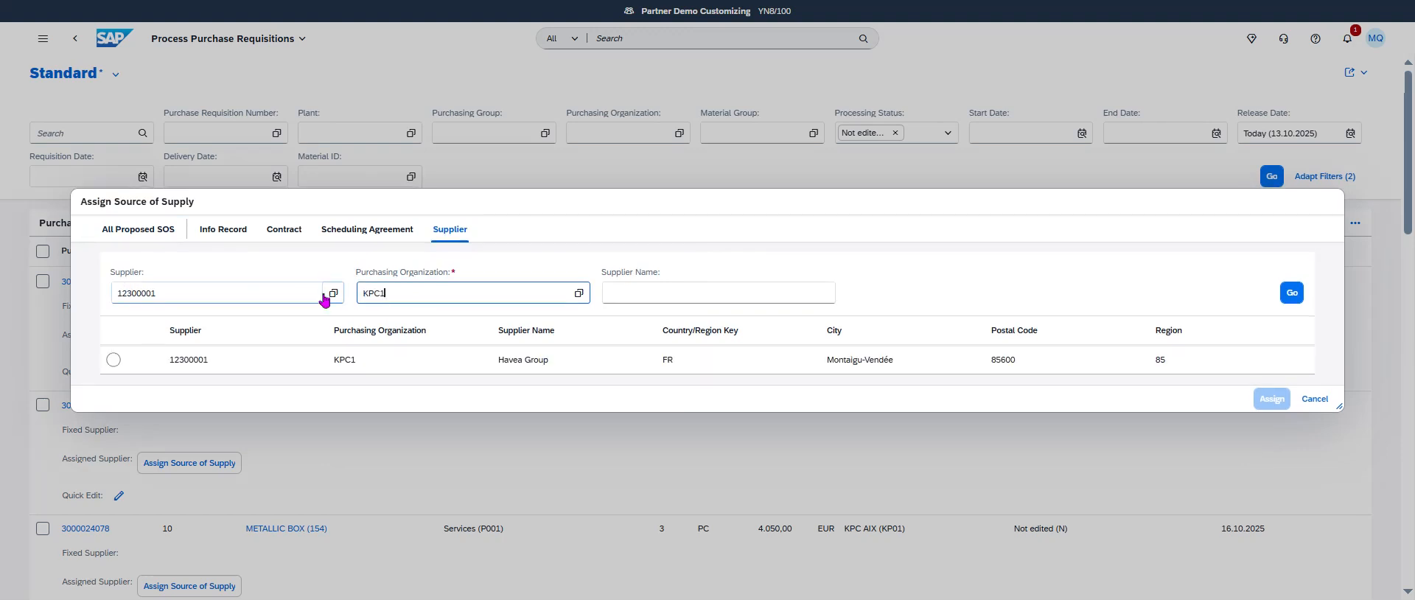
pyautogui.click(113, 359)
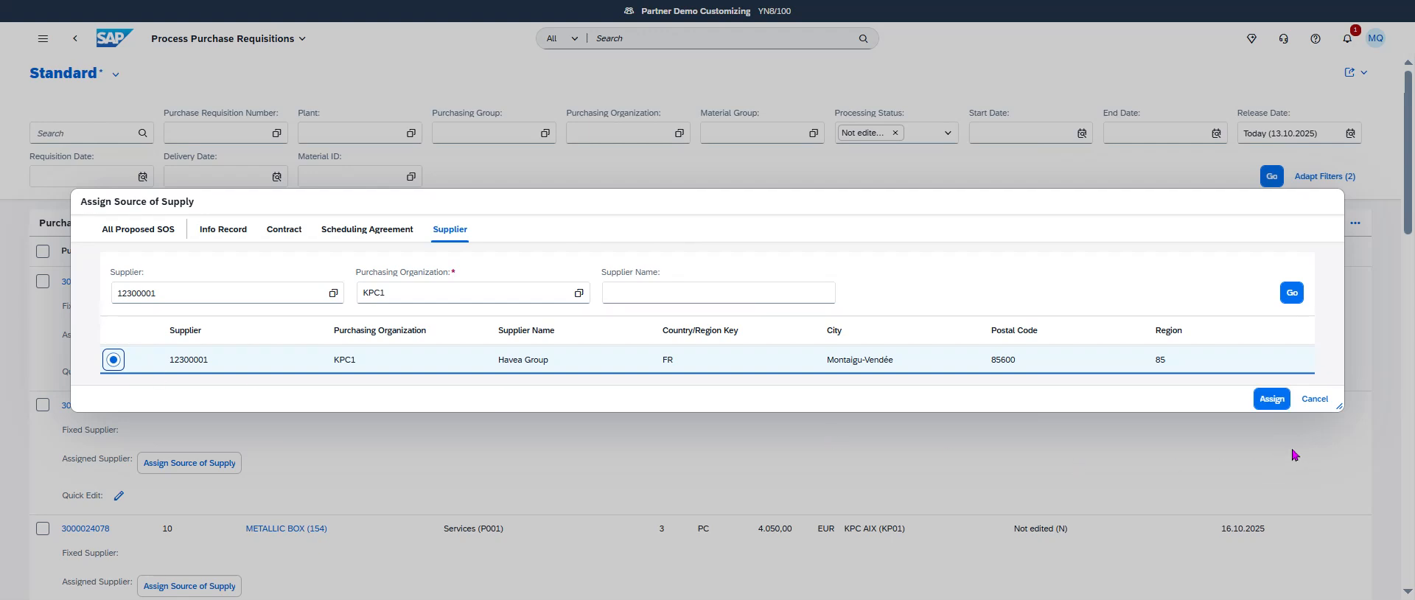
pyautogui.click(1269, 402)
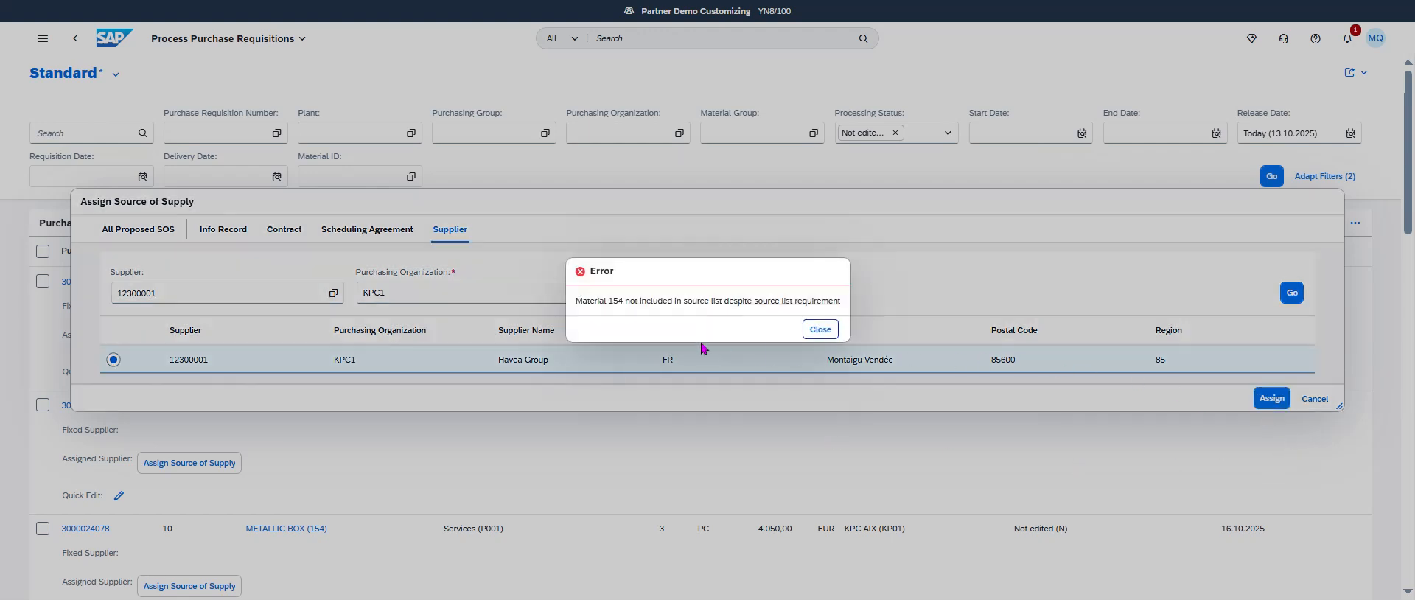
pyautogui.click(820, 329)
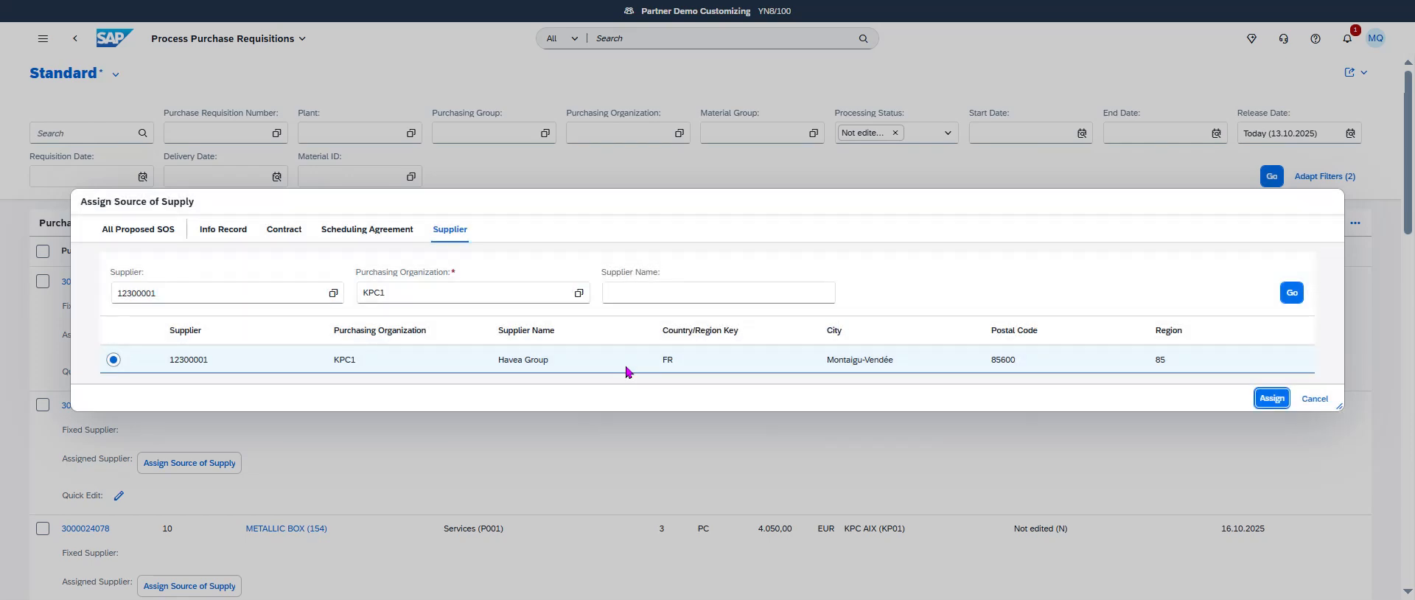
pyautogui.click(1315, 400)
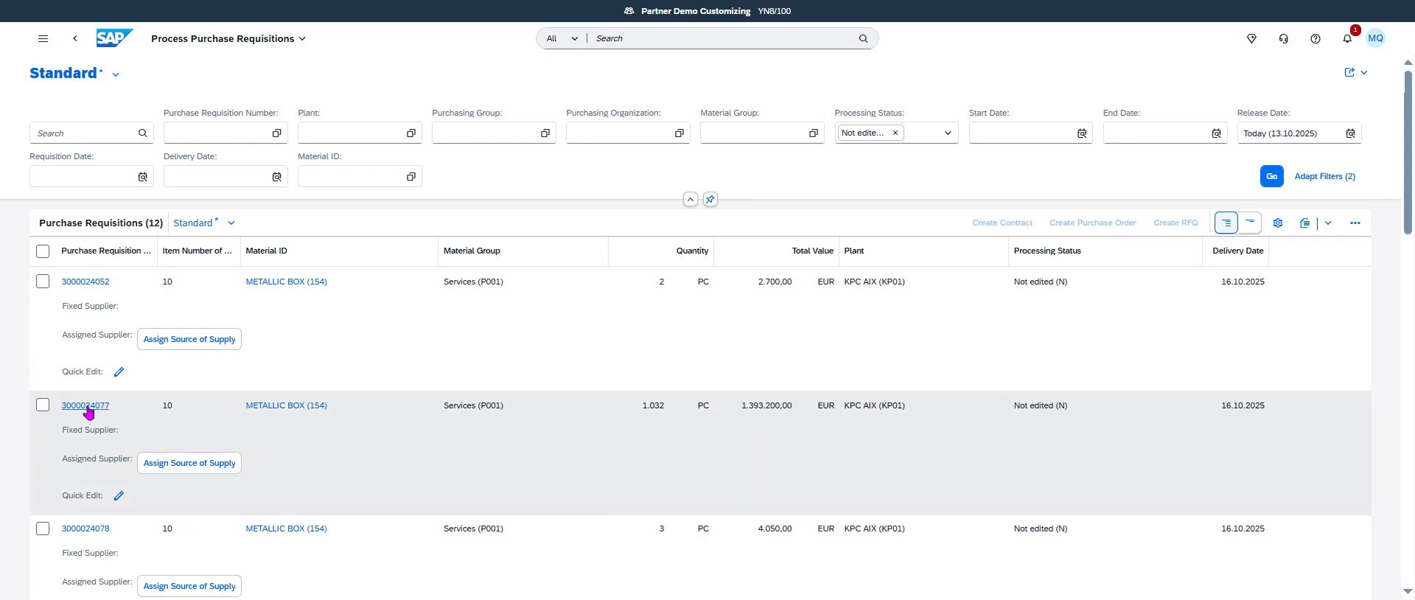
# - Assign Havea Group in purchasing organization KPC1 as supplier to the requisition for 2 absorbent compress dressings MSF (188)
pyautogui.scroll(-3, 391, 420)
pyautogui.scroll(-5, 399, 423)
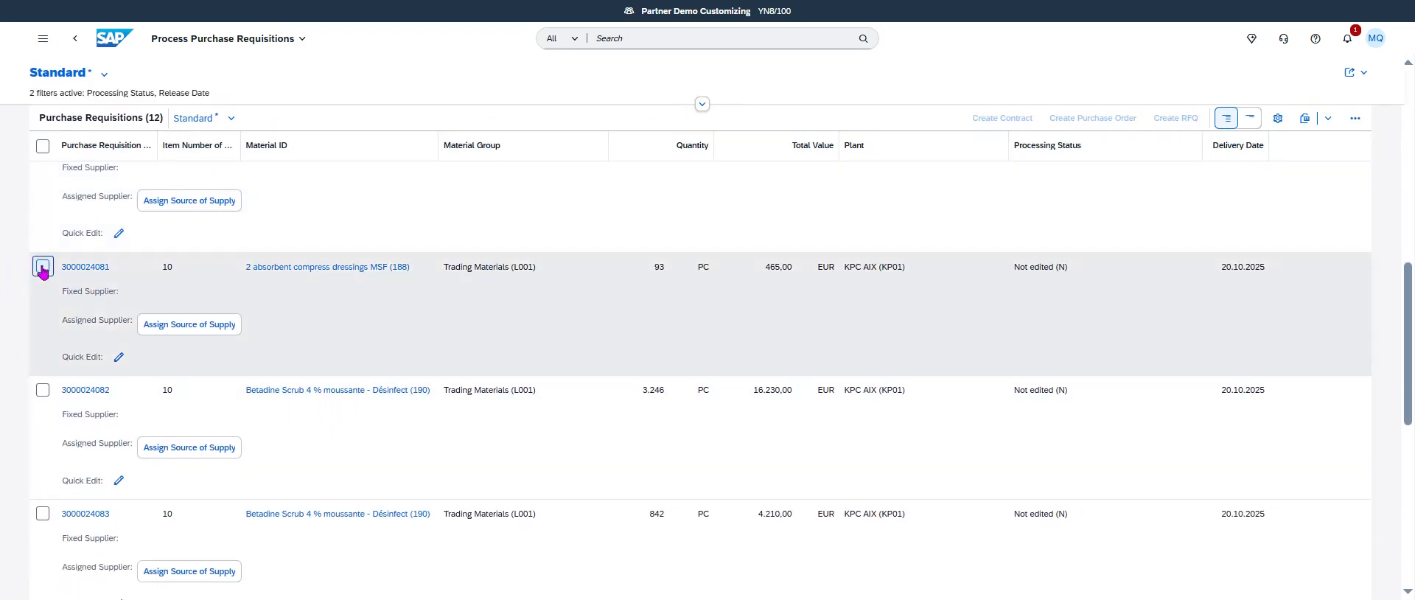
pyautogui.click(43, 266)
pyautogui.click(192, 324)
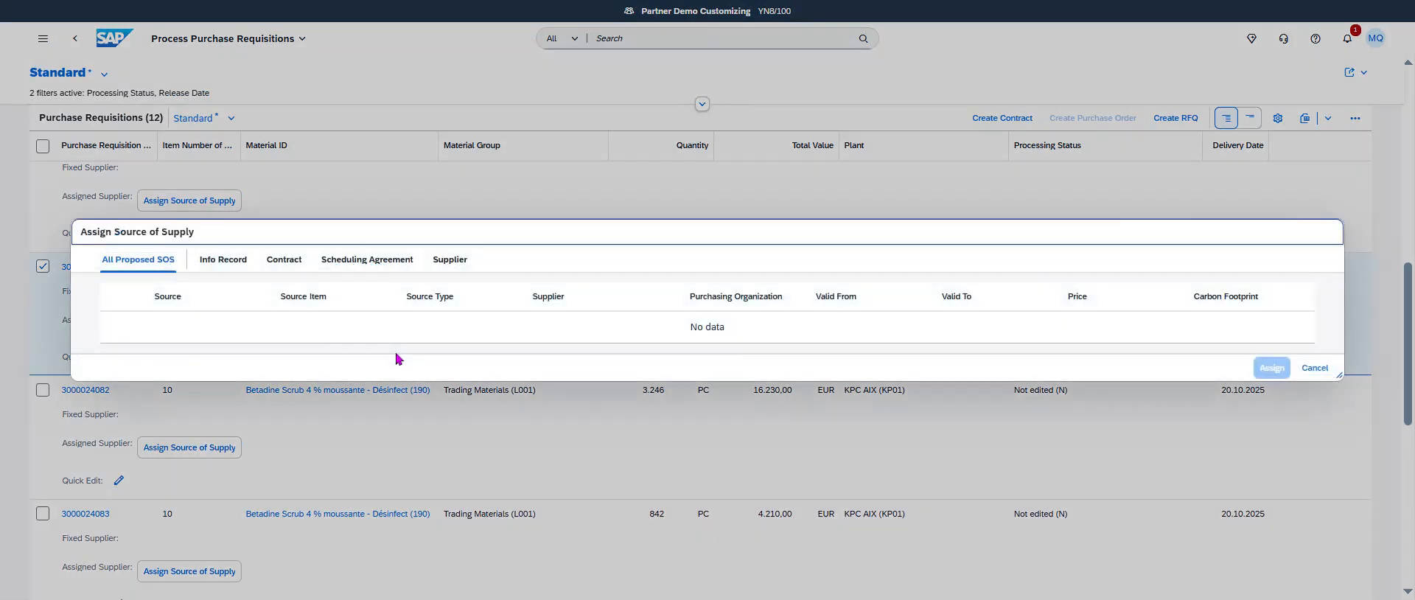
pyautogui.click(451, 261)
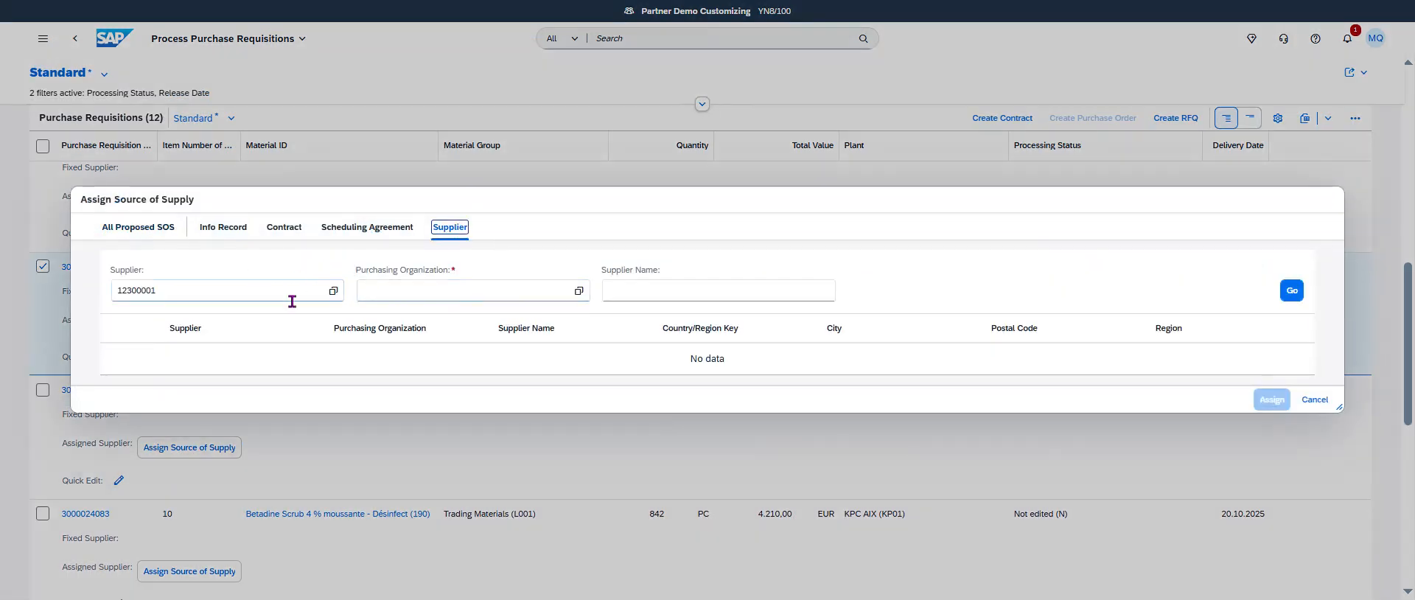
pyautogui.click(415, 285)
pyautogui.write('KPC1')
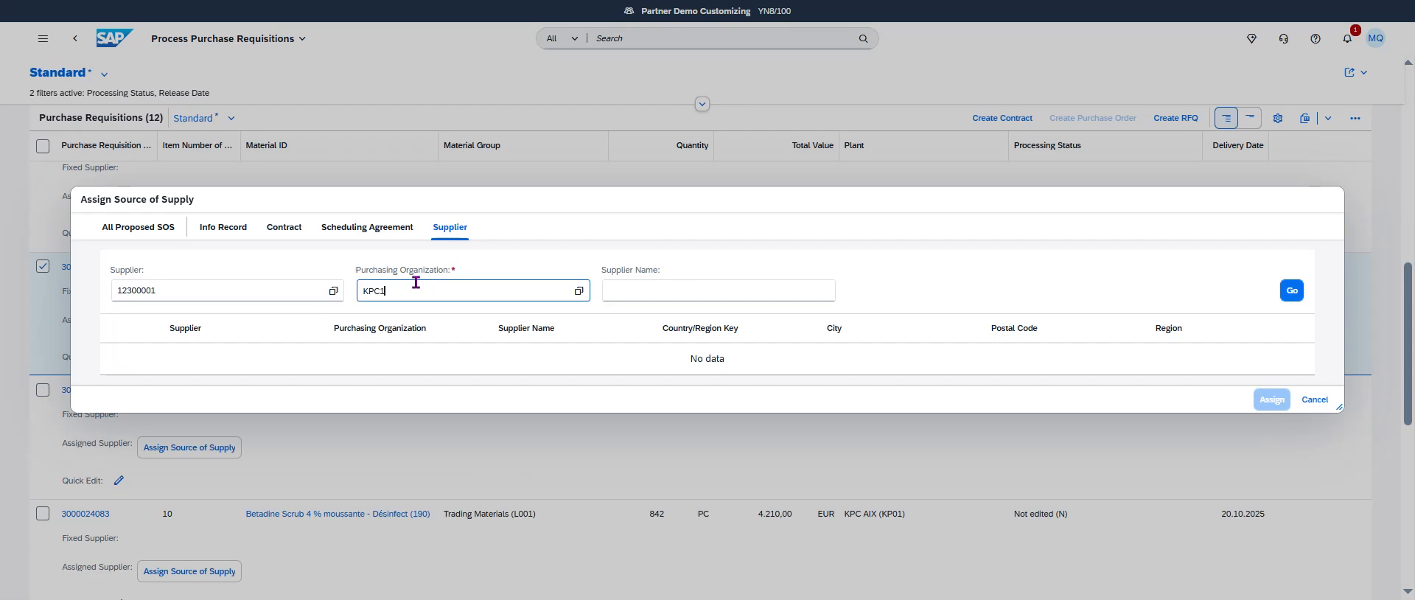
pyautogui.press('Return')
pyautogui.click(113, 359)
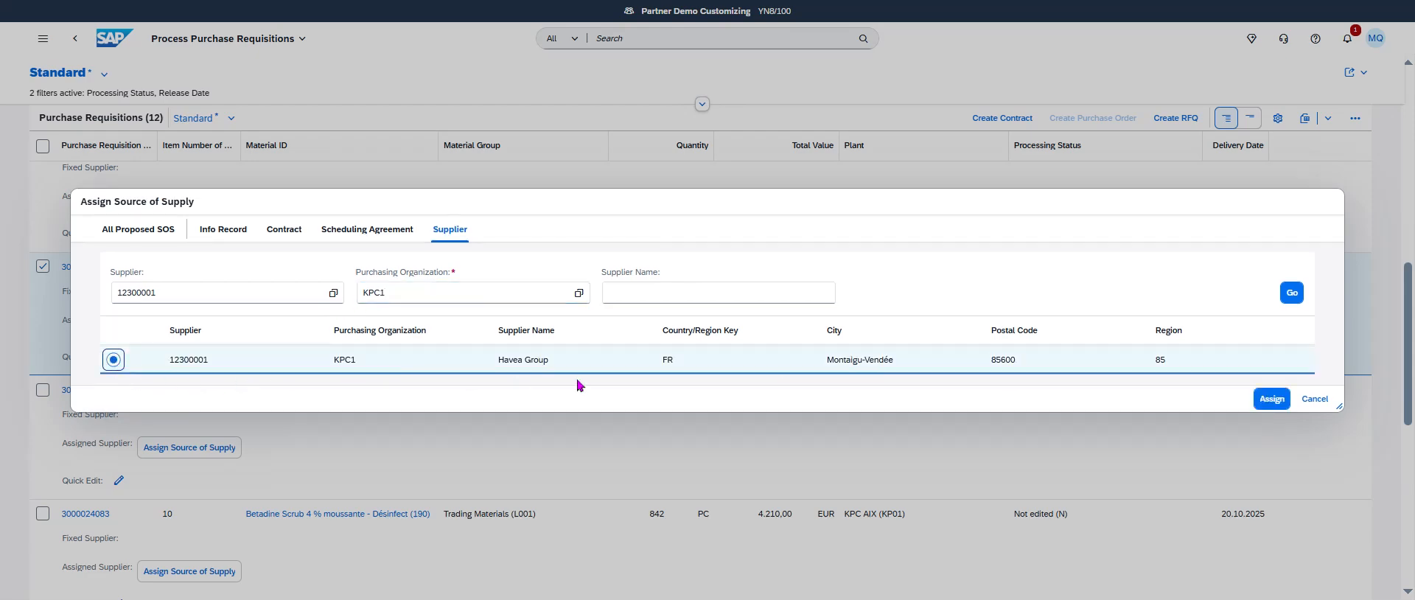
pyautogui.click(1272, 396)
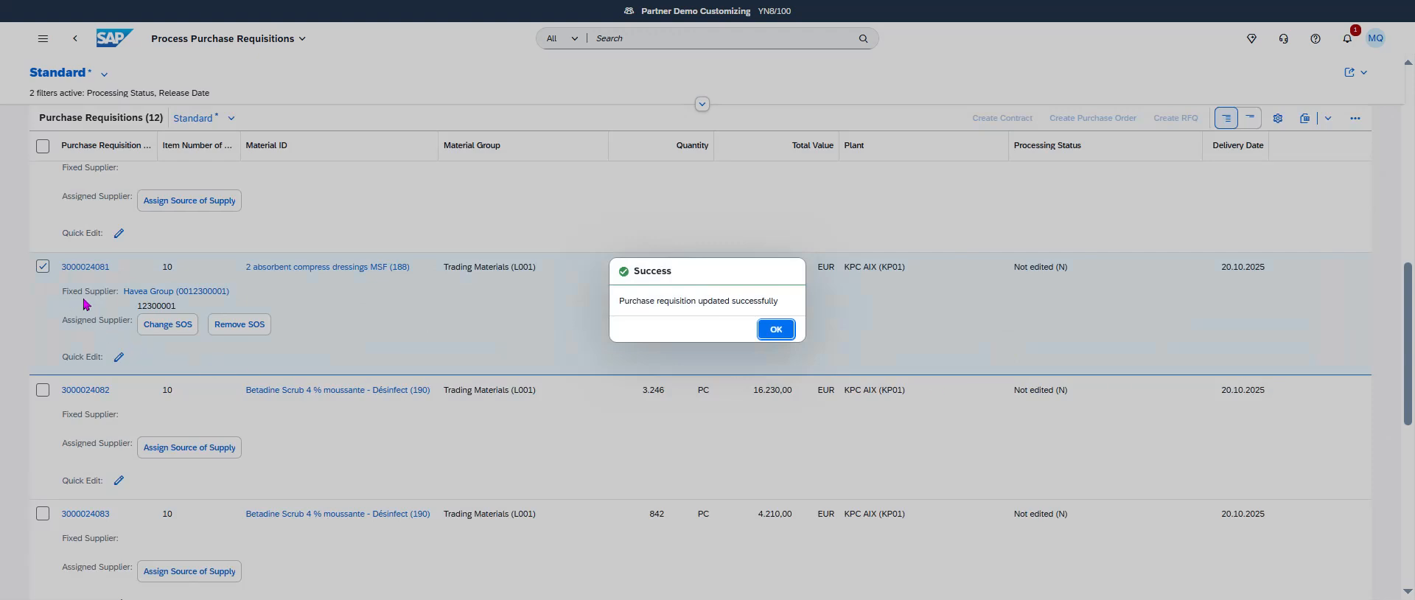
pyautogui.click(775, 329)
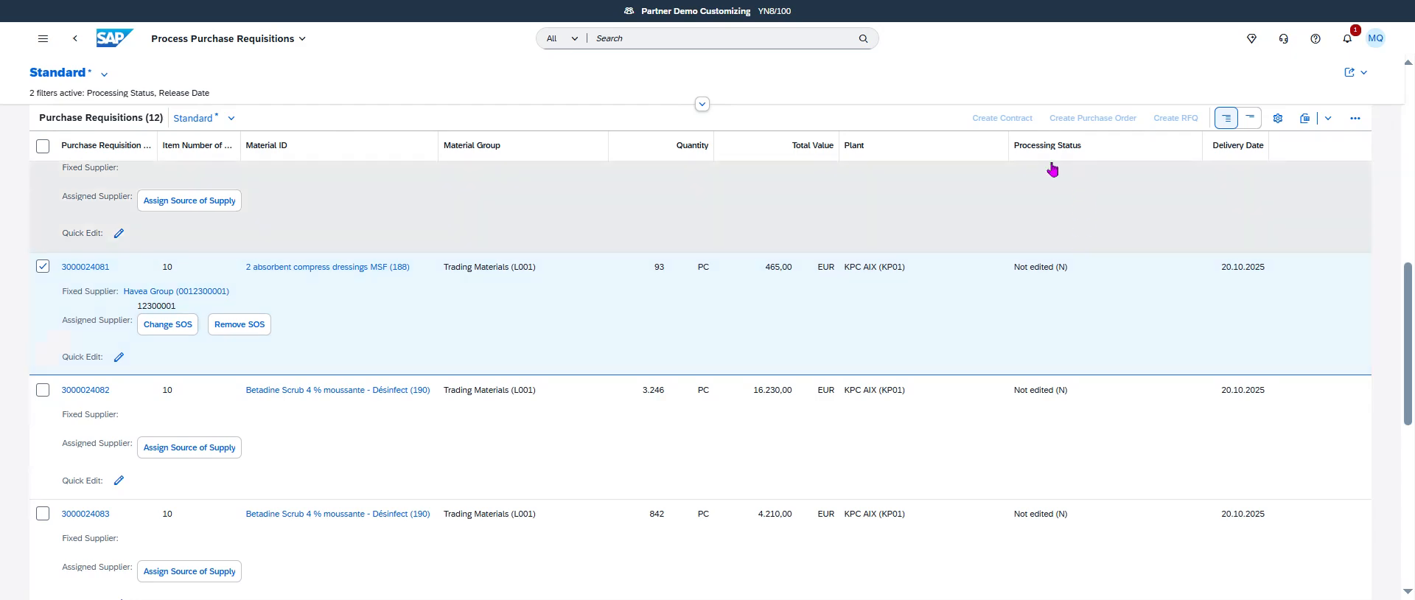
# - Refresh the requisition list and start a purchase order from the selected compress dressings requisition
pyautogui.scroll(5, 1356, 221)
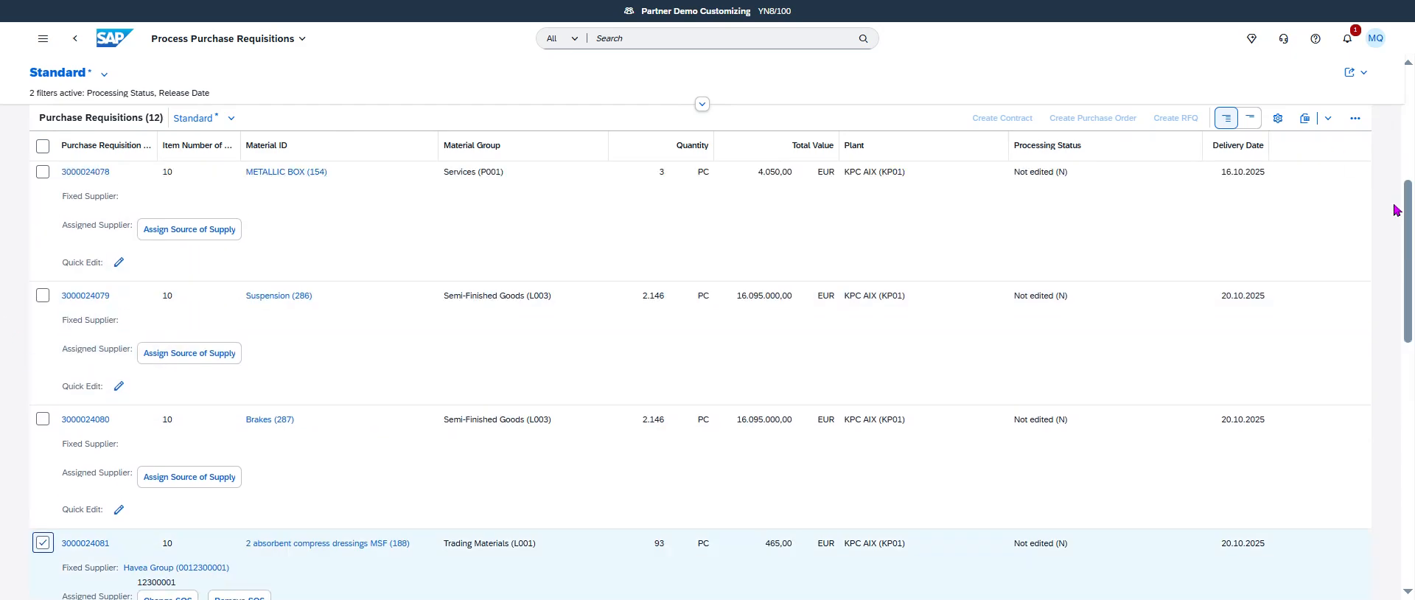
pyautogui.click(1272, 176)
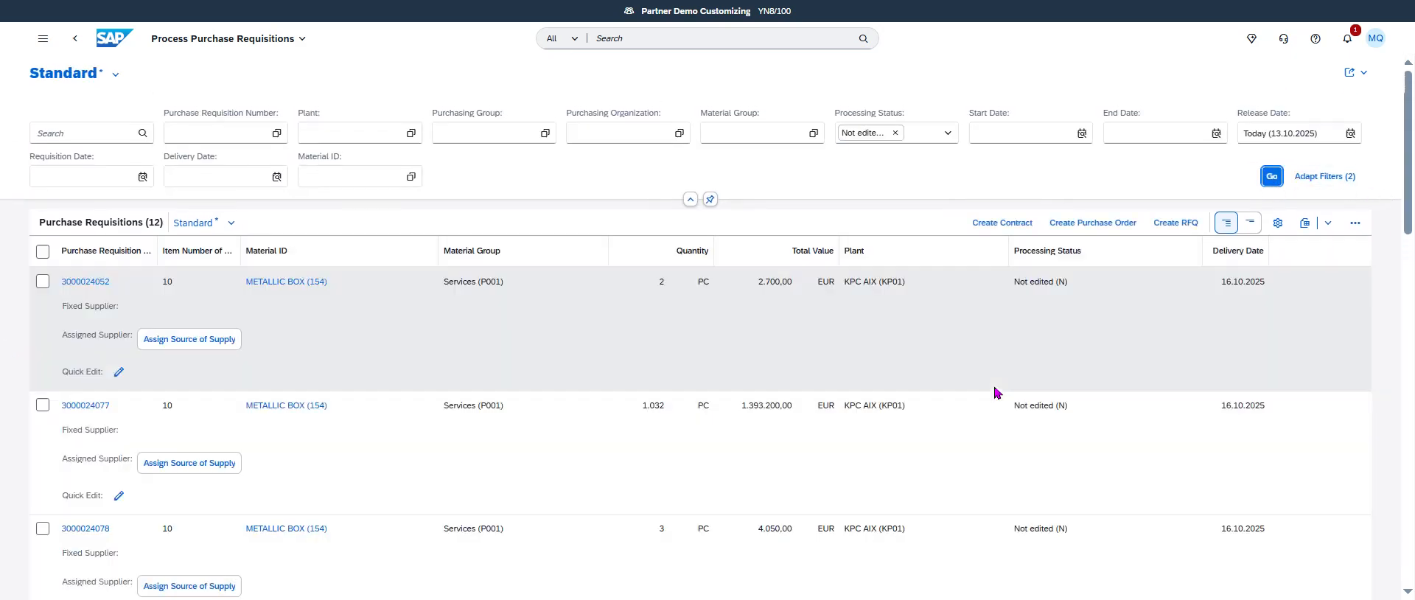
pyautogui.scroll(-5, 413, 366)
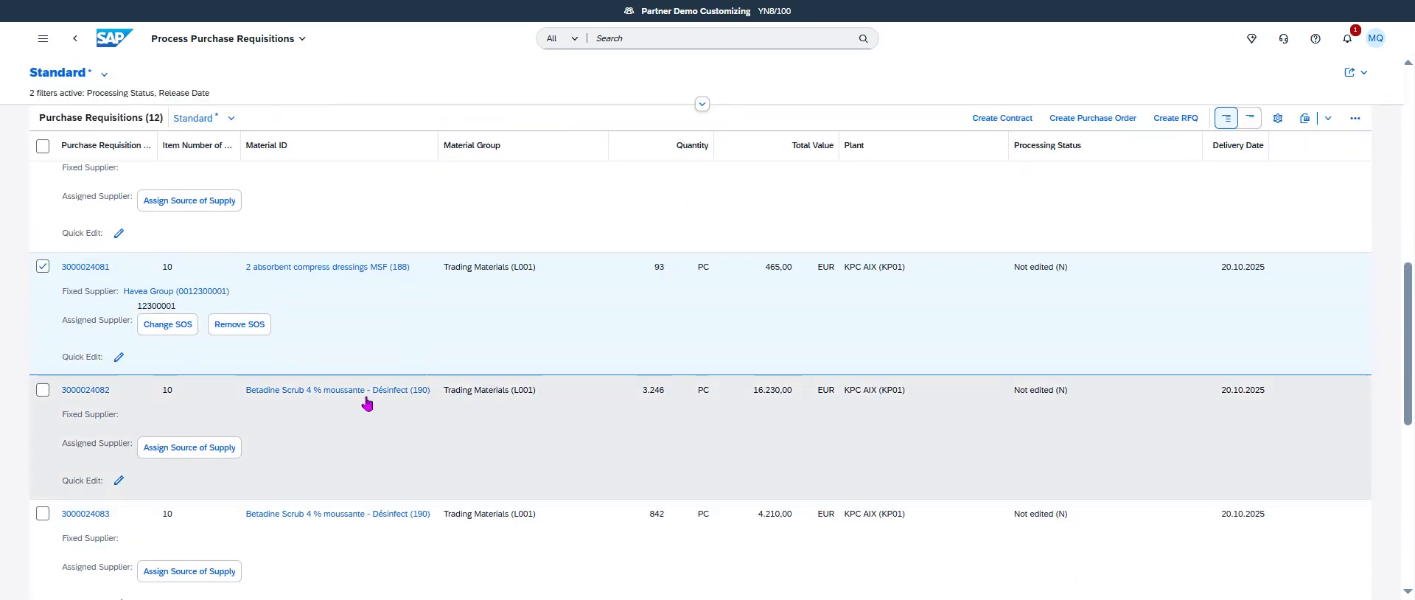
pyautogui.click(1104, 122)
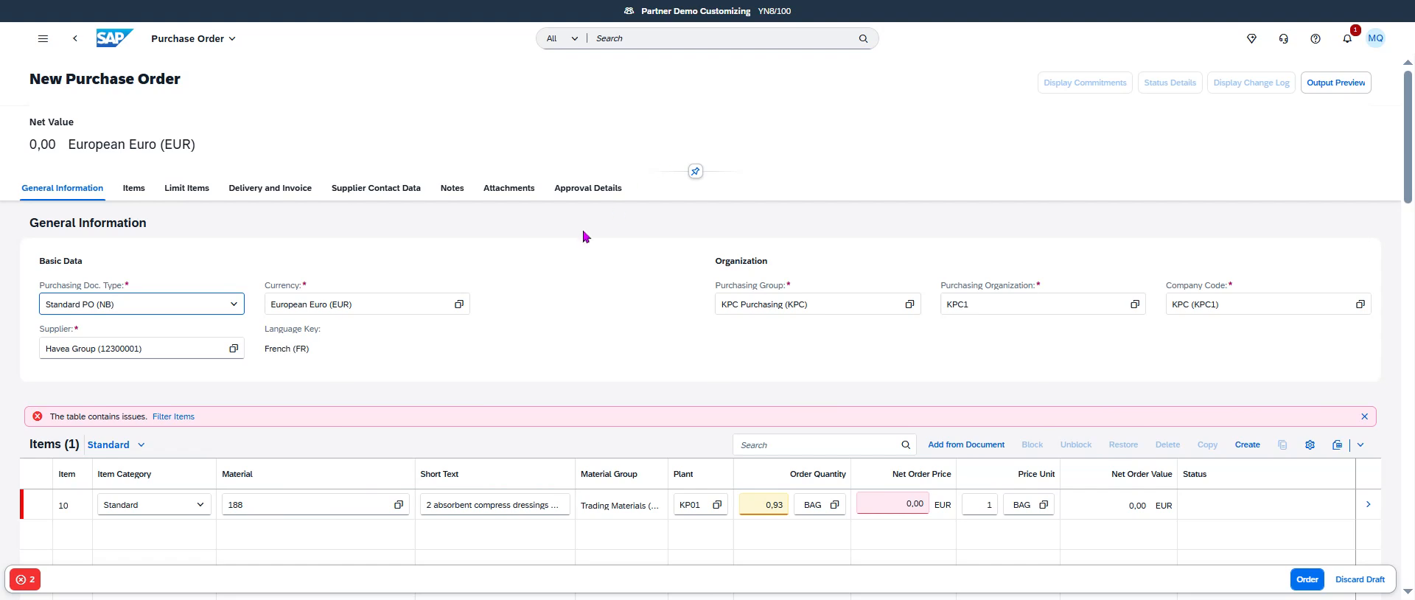
# - Check the draft order's error messages and set item 10's net order price to 10,00 EUR
pyautogui.click(25, 580)
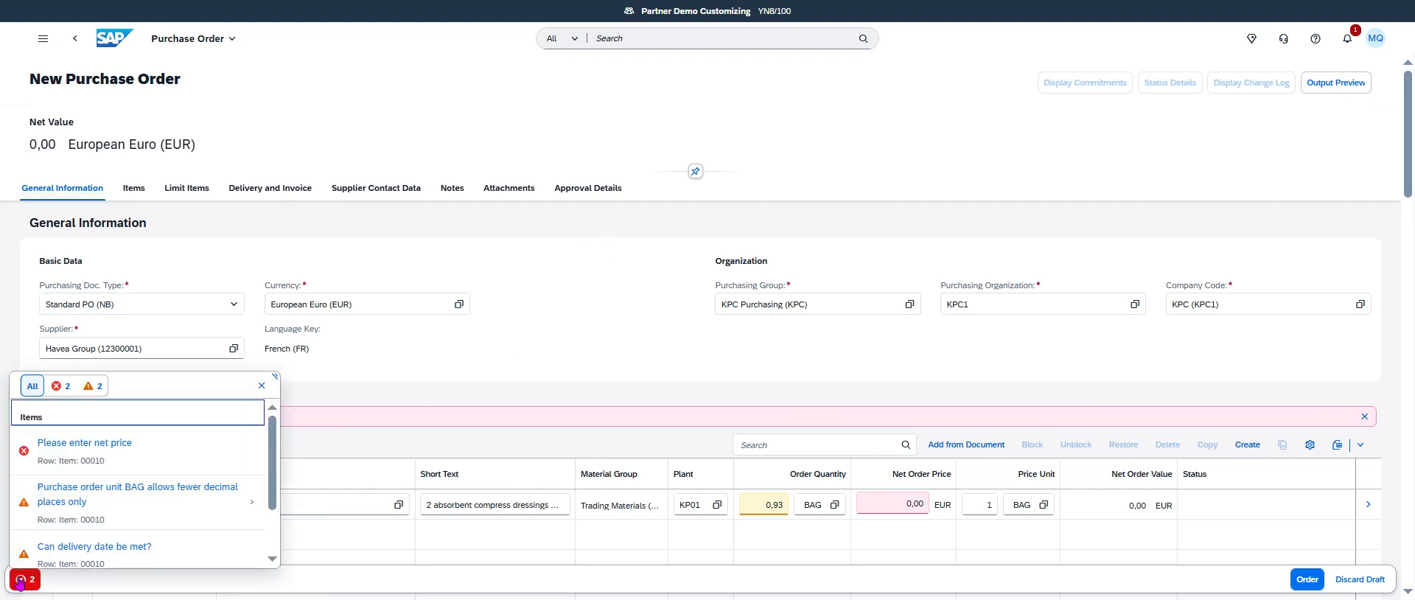
pyautogui.click(261, 385)
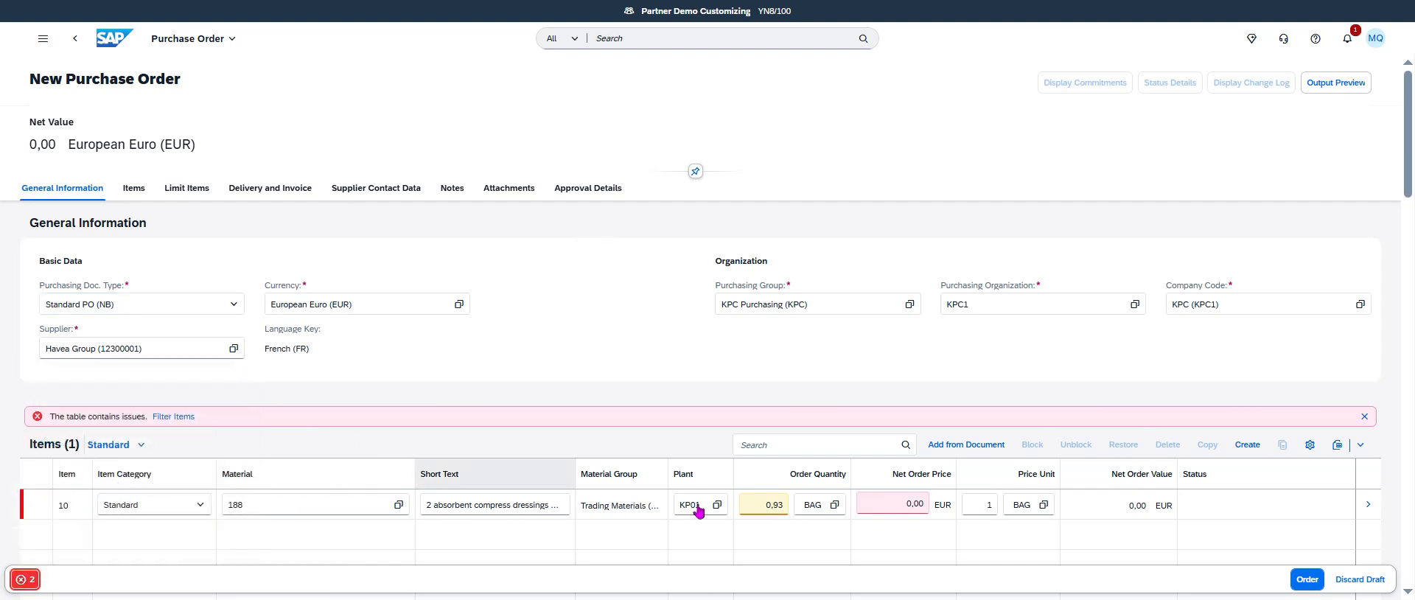
pyautogui.moveTo(905, 502); pyautogui.dragTo(1050, 485)
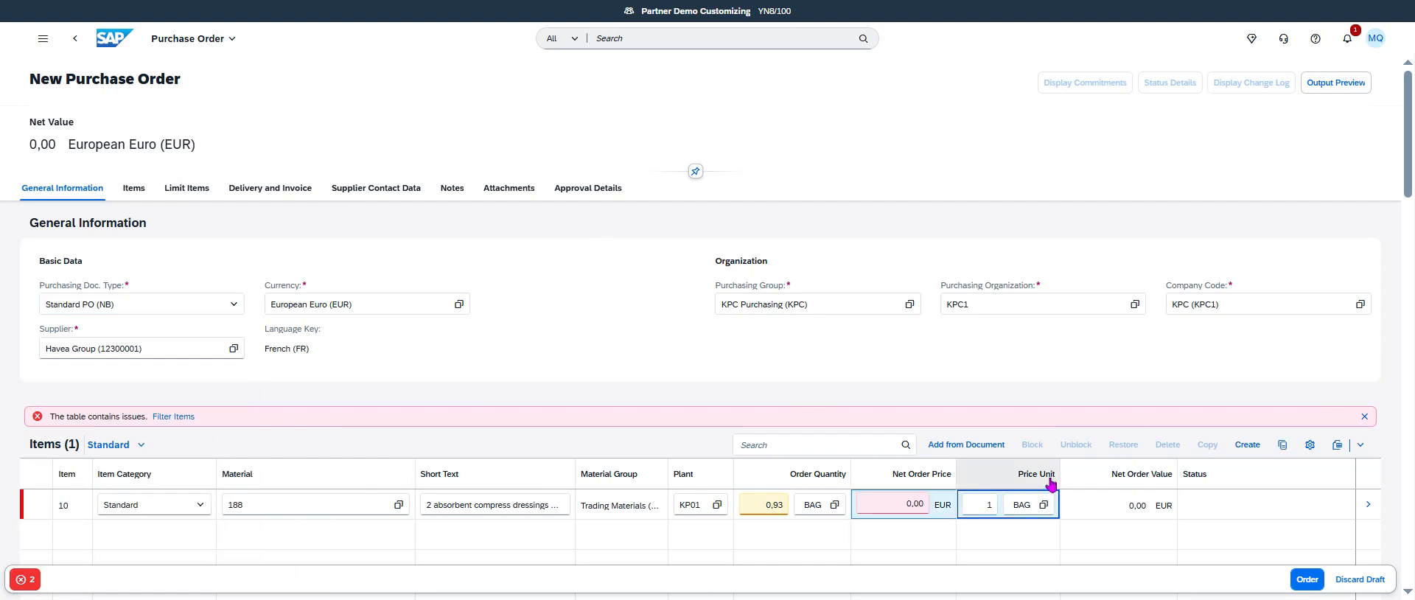
pyautogui.click(921, 474)
pyautogui.click(890, 503)
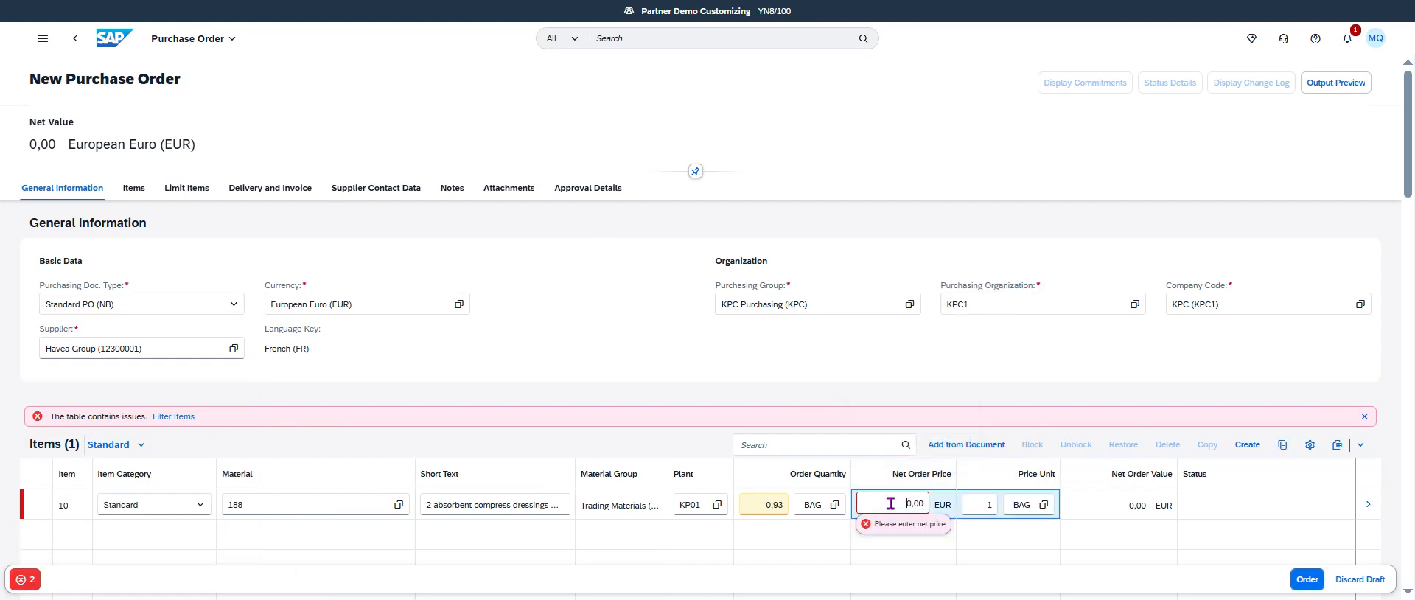
pyautogui.press('Return')
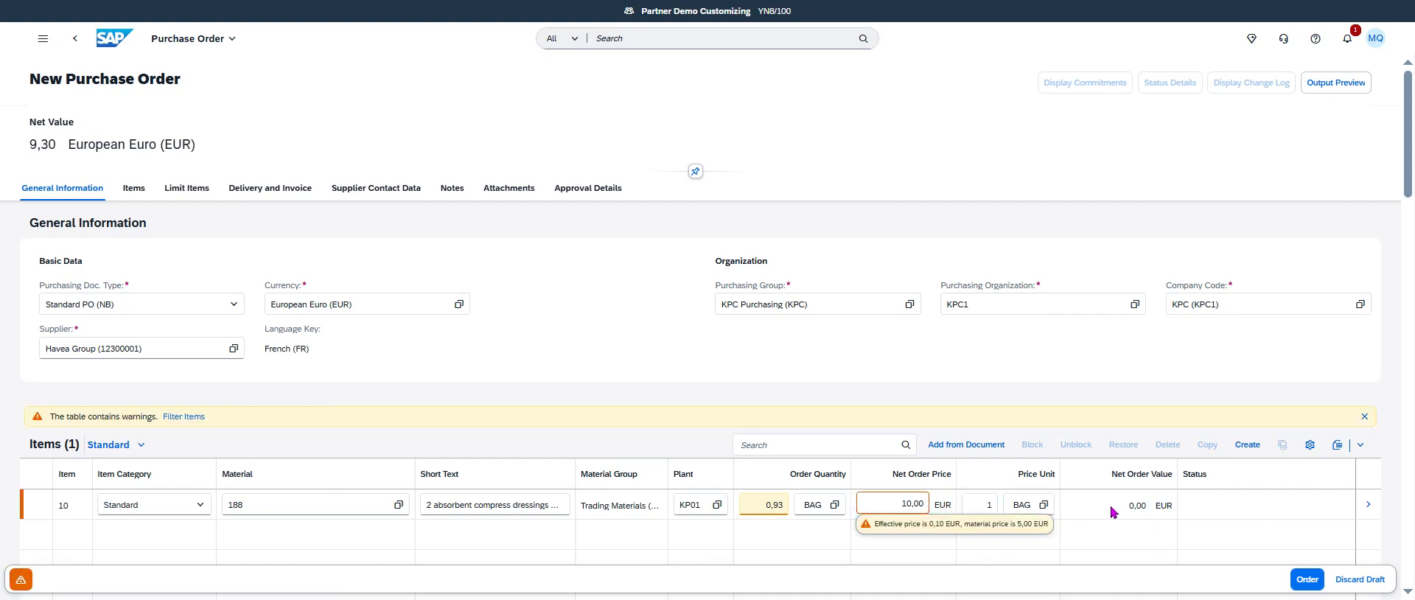
# - Submit the compress dressings purchase order and return to the requisition list, deselecting that requisition
pyautogui.click(21, 580)
pyautogui.click(21, 580)
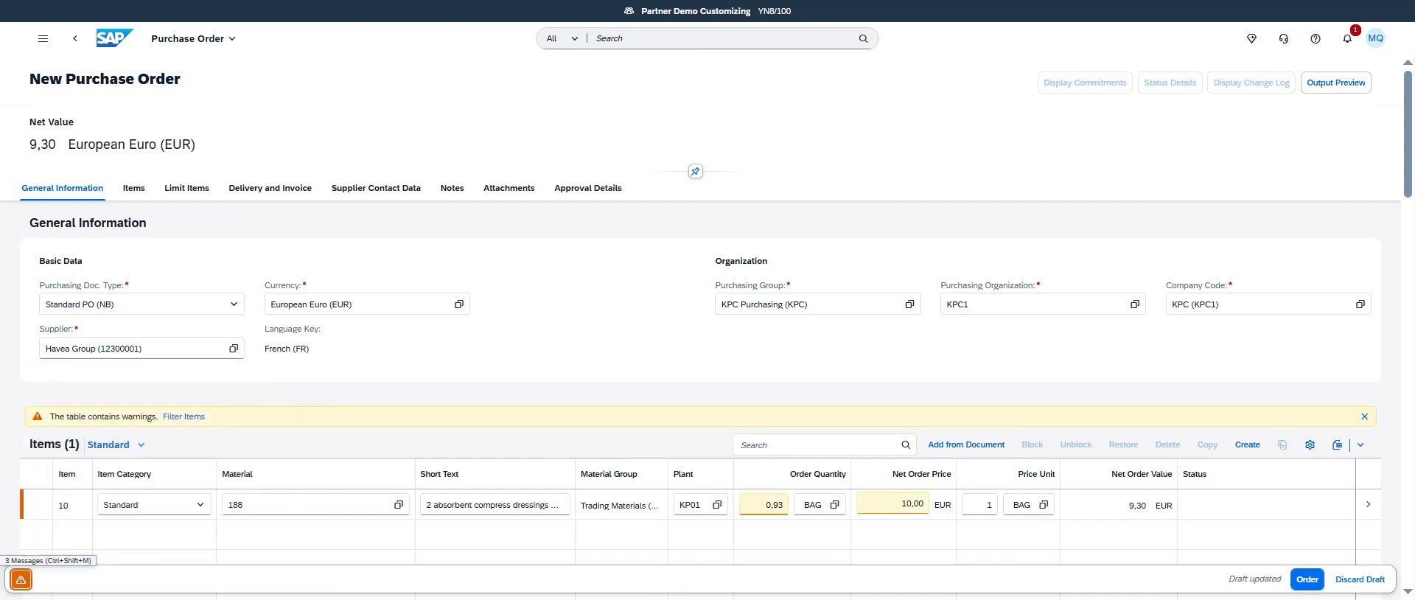
pyautogui.click(1307, 580)
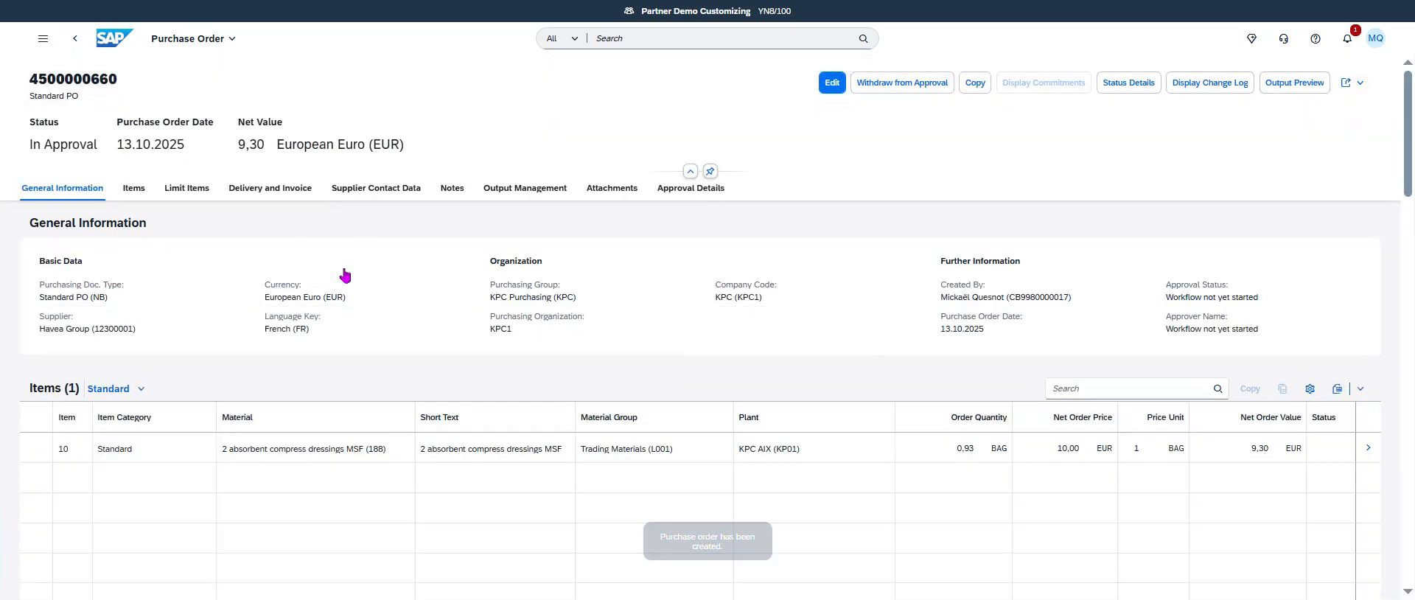
pyautogui.hotkey('alt', 'Left')
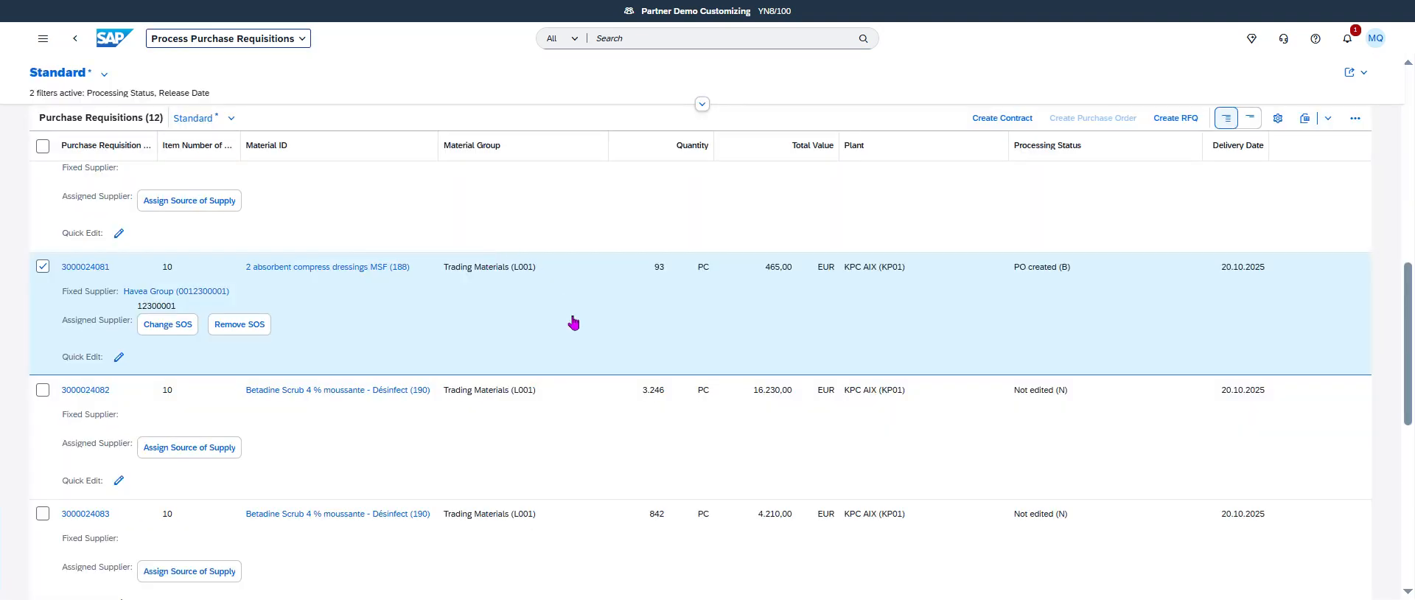
pyautogui.click(43, 266)
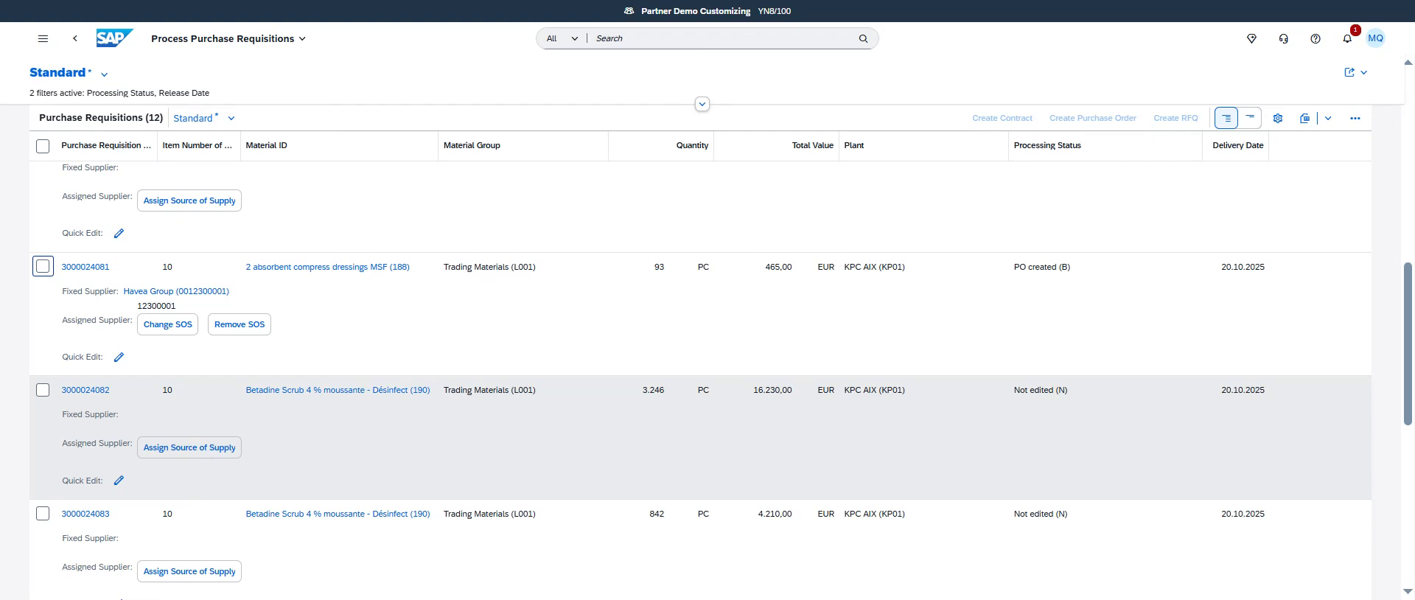
# - Open supplier assignment for the Betadine Scrub (190) requisition of 3.246 PC and list all suppliers of purchasing organization KPC1
pyautogui.click(190, 448)
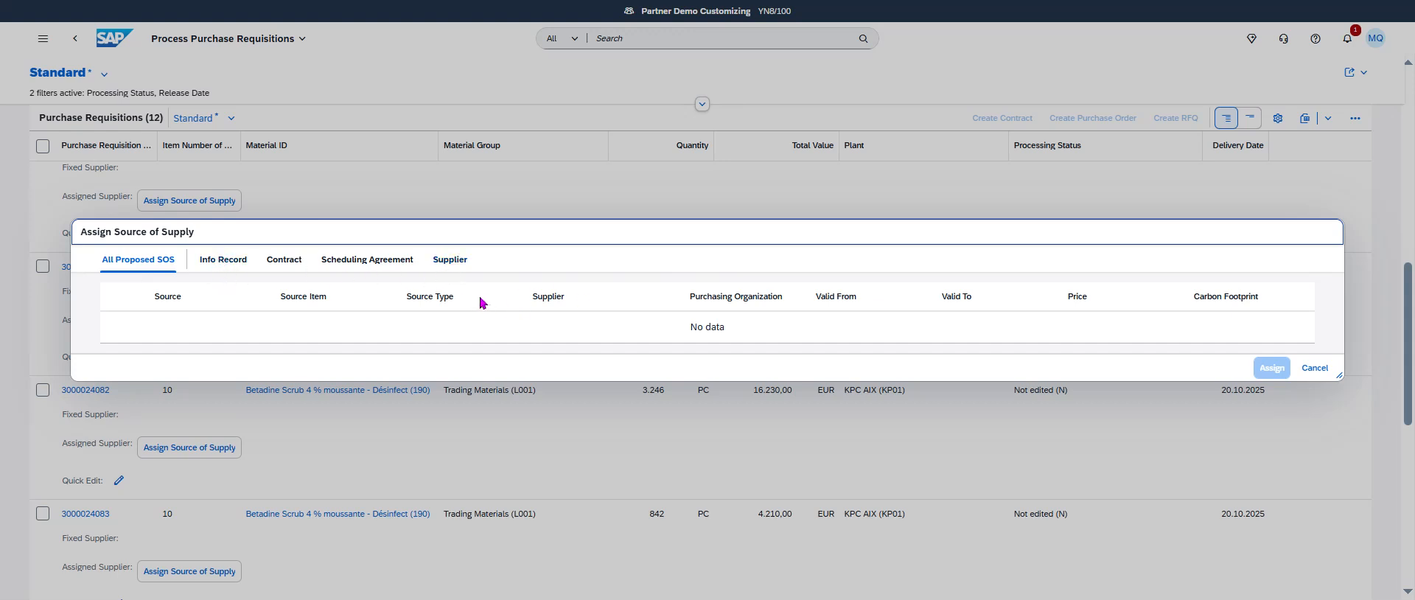
pyautogui.click(451, 261)
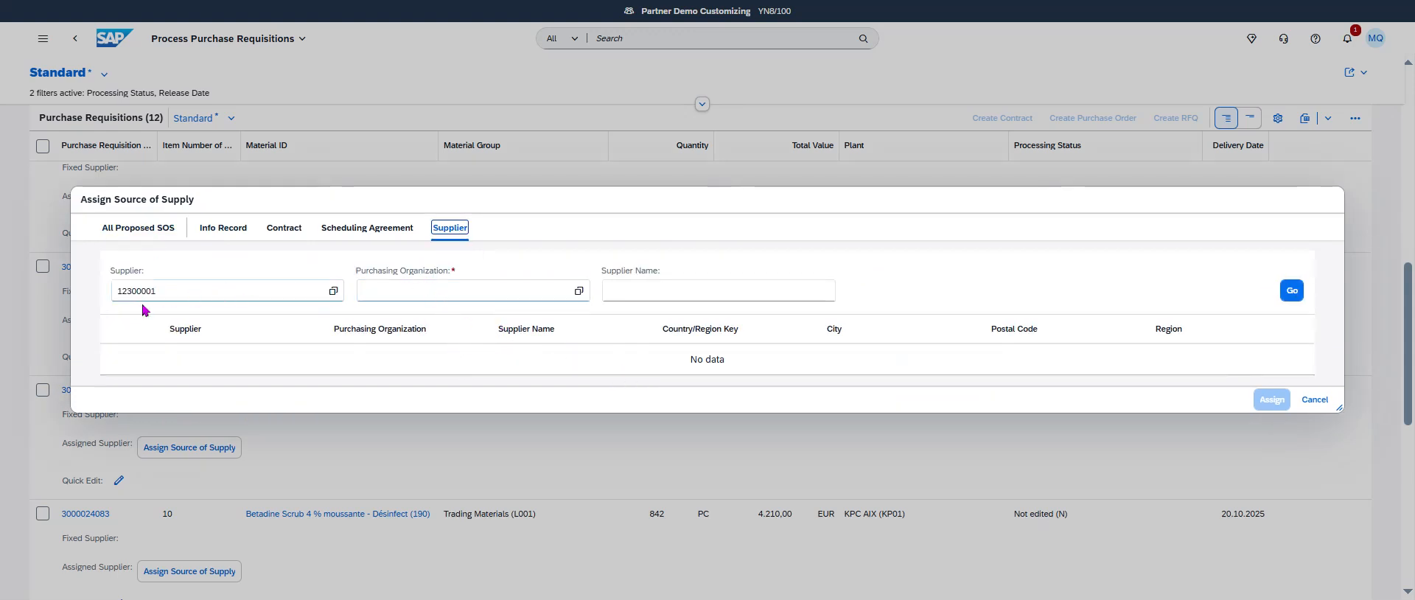
pyautogui.press('Tab')
pyautogui.press('BackSpace')
pyautogui.click(426, 290)
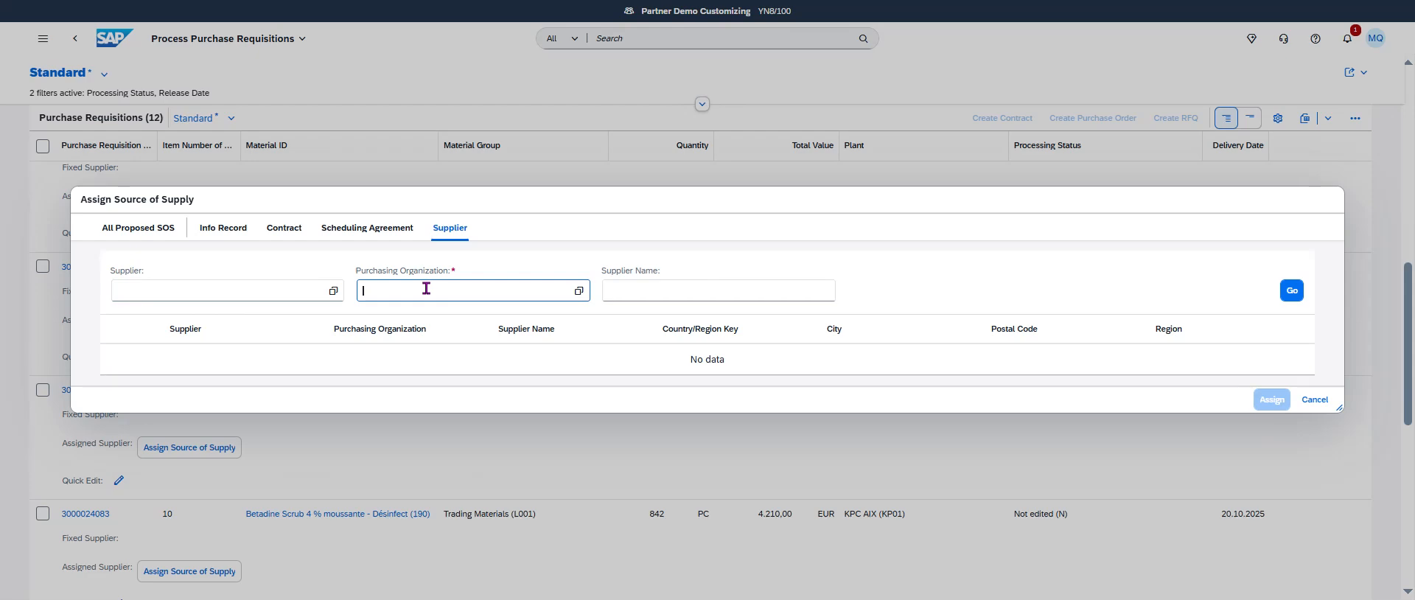
pyautogui.press('Return')
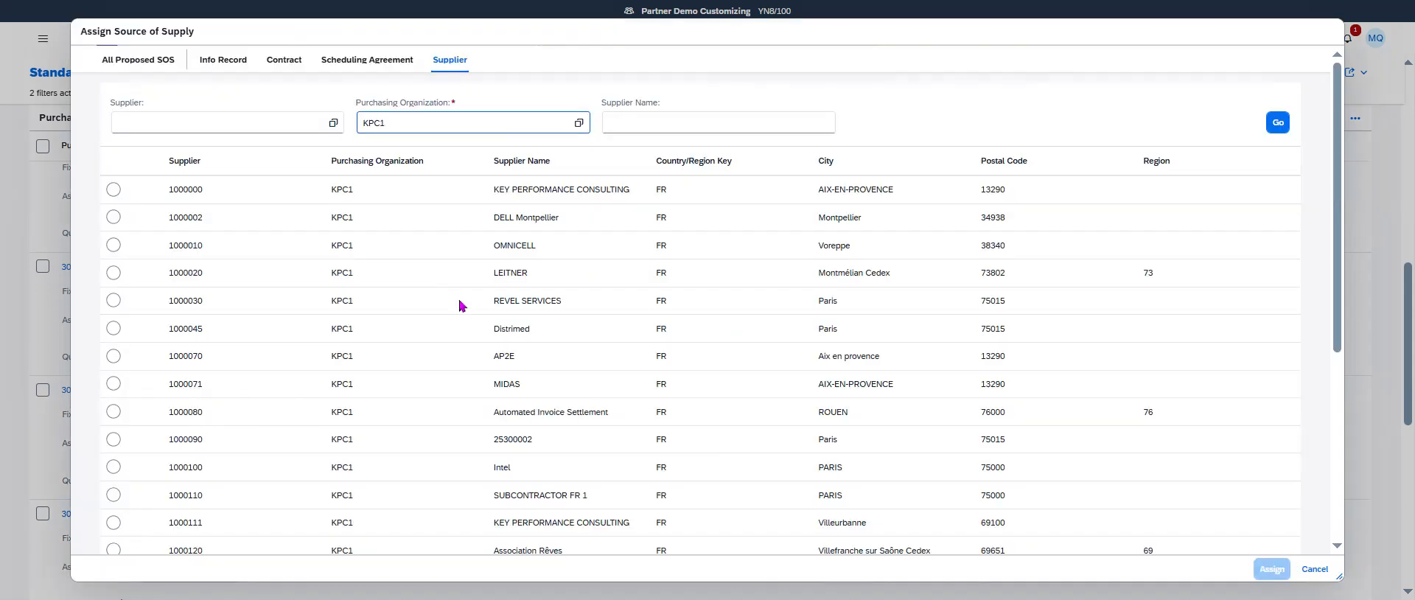
# - Assign REVEL SERVICES (1000030) as the supplier of the Betadine Scrub (190) requisition of 3.246 PC
pyautogui.click(113, 300)
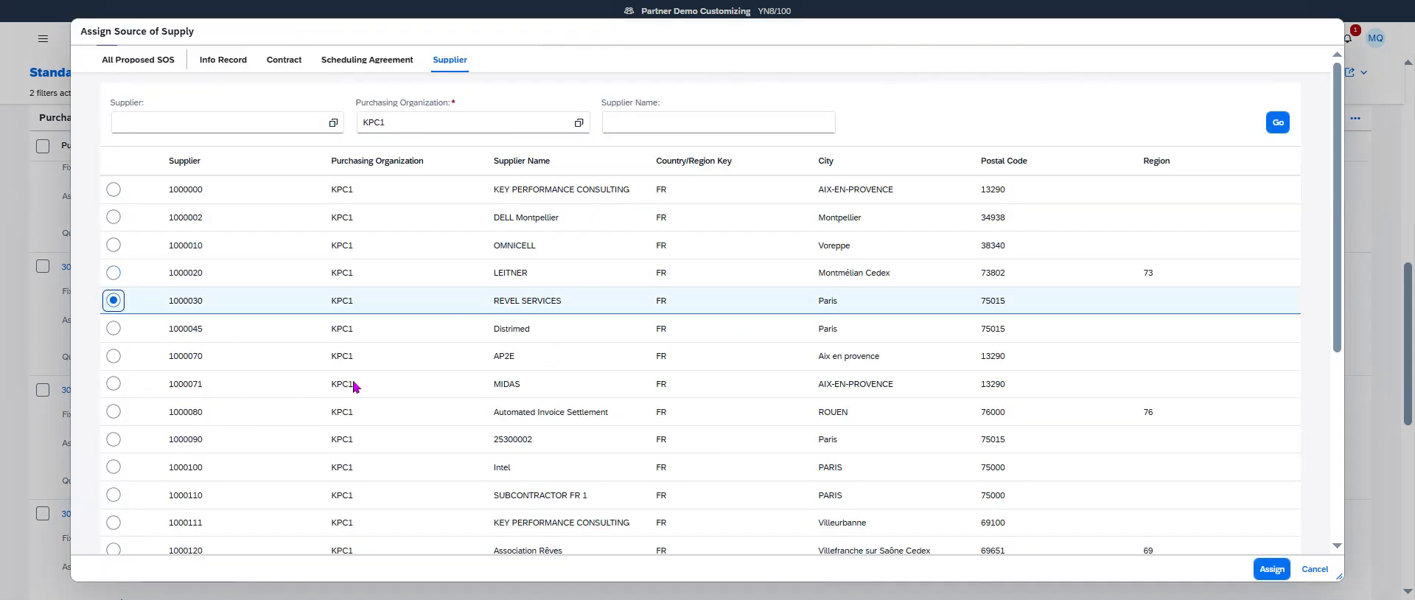
pyautogui.click(1272, 563)
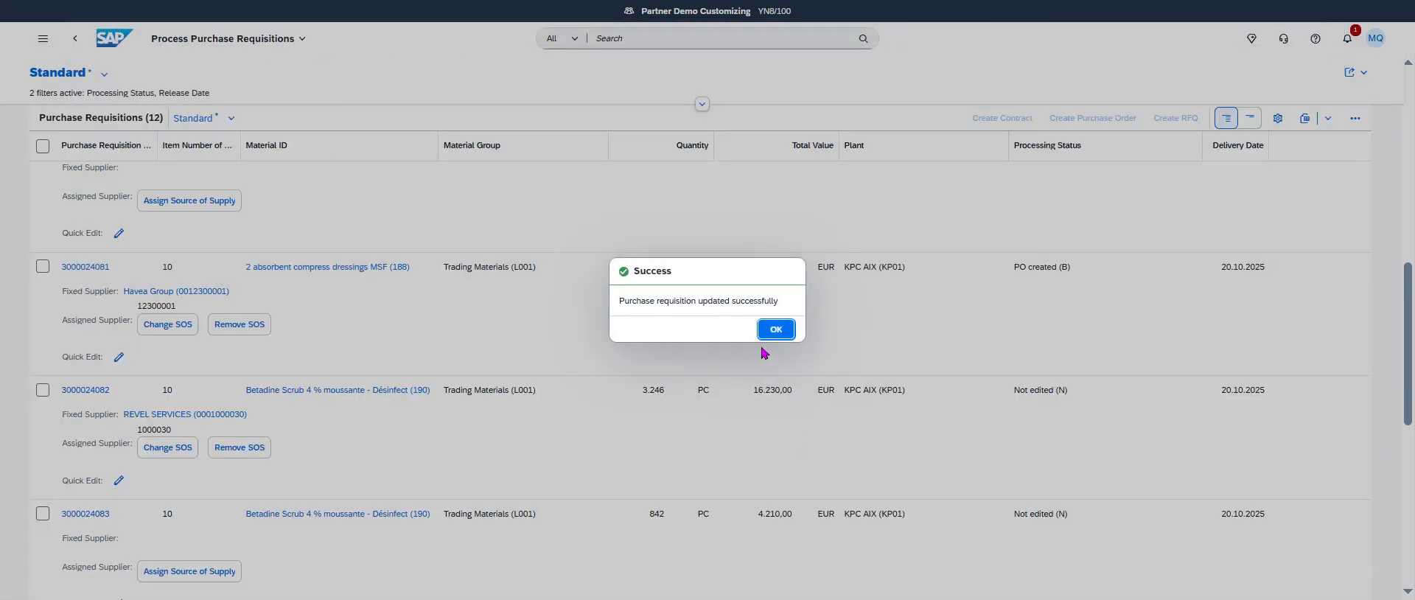
pyautogui.click(774, 333)
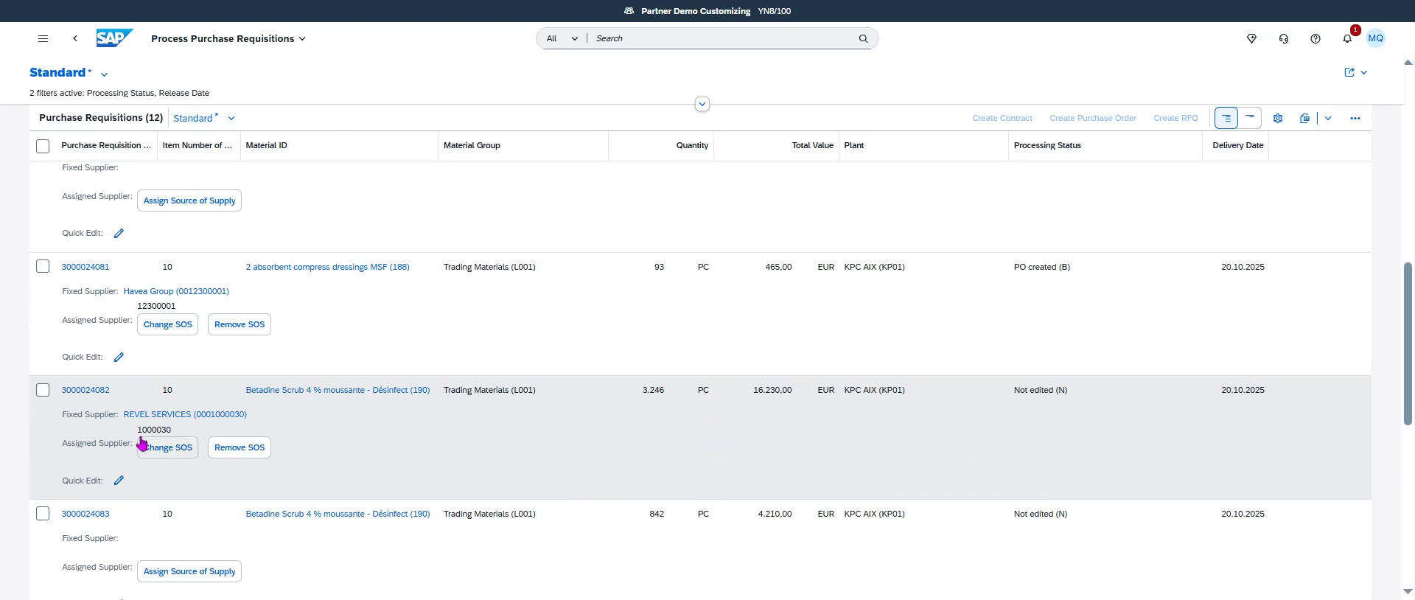
# - Refresh the requisition list and select the Betadine Scrub (190) requisition of 3.246 PC assigned to REVEL SERVICES
pyautogui.click(43, 390)
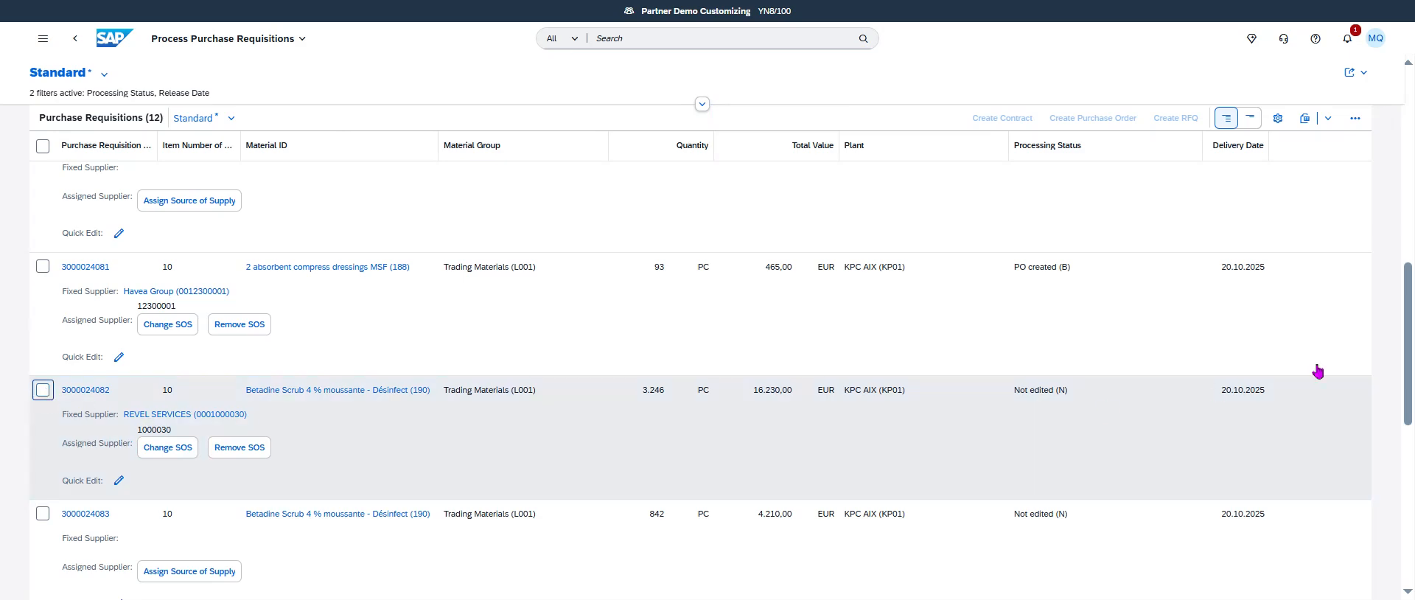
pyautogui.scroll(10, 1312, 369)
pyautogui.click(1270, 179)
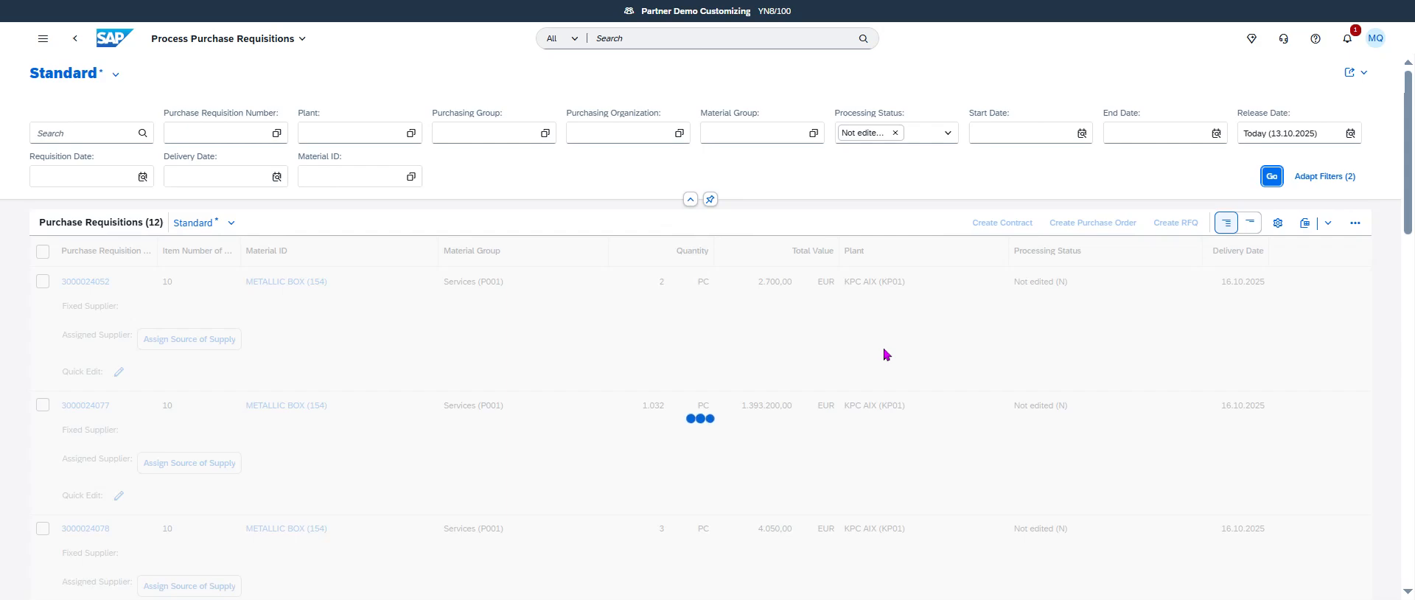
pyautogui.scroll(-3, 471, 402)
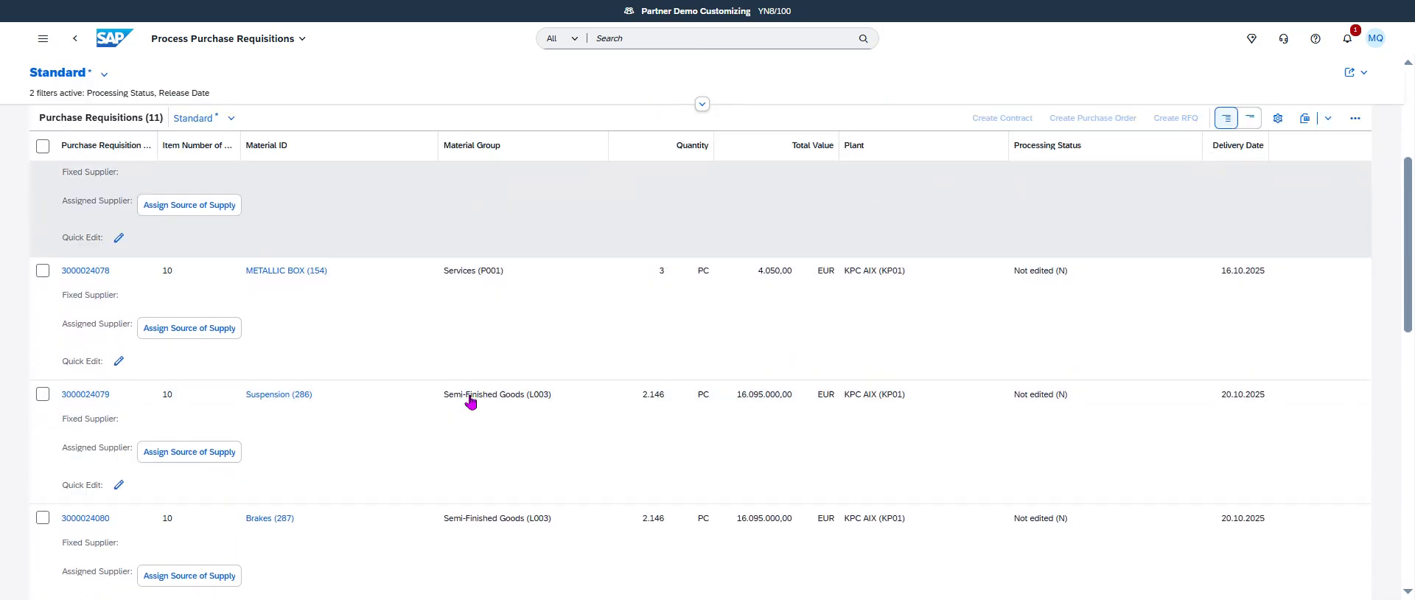
pyautogui.scroll(-8, 470, 402)
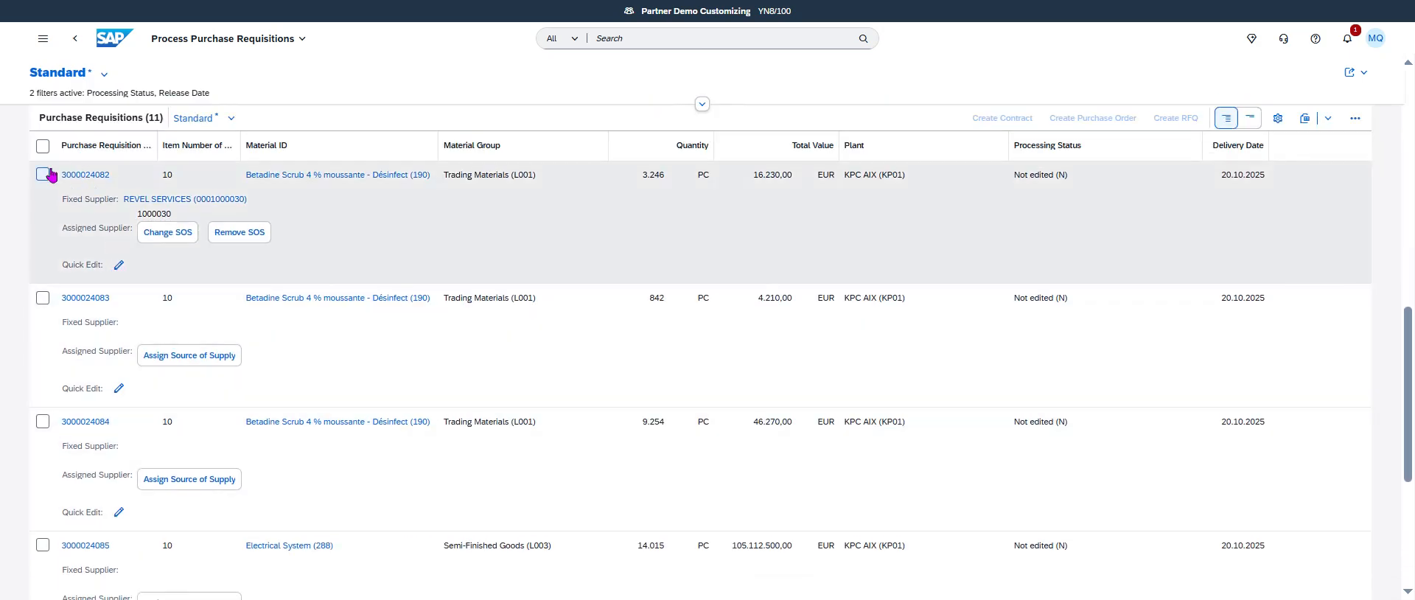
pyautogui.click(43, 174)
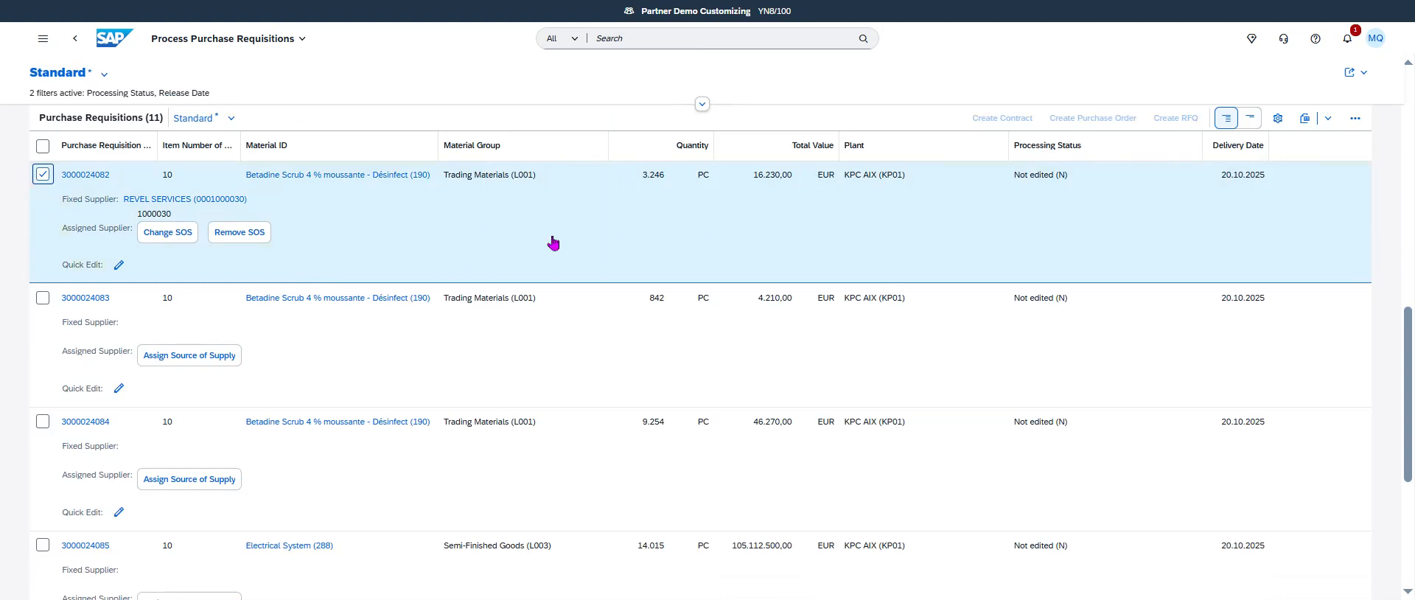
pyautogui.scroll(2, 817, 302)
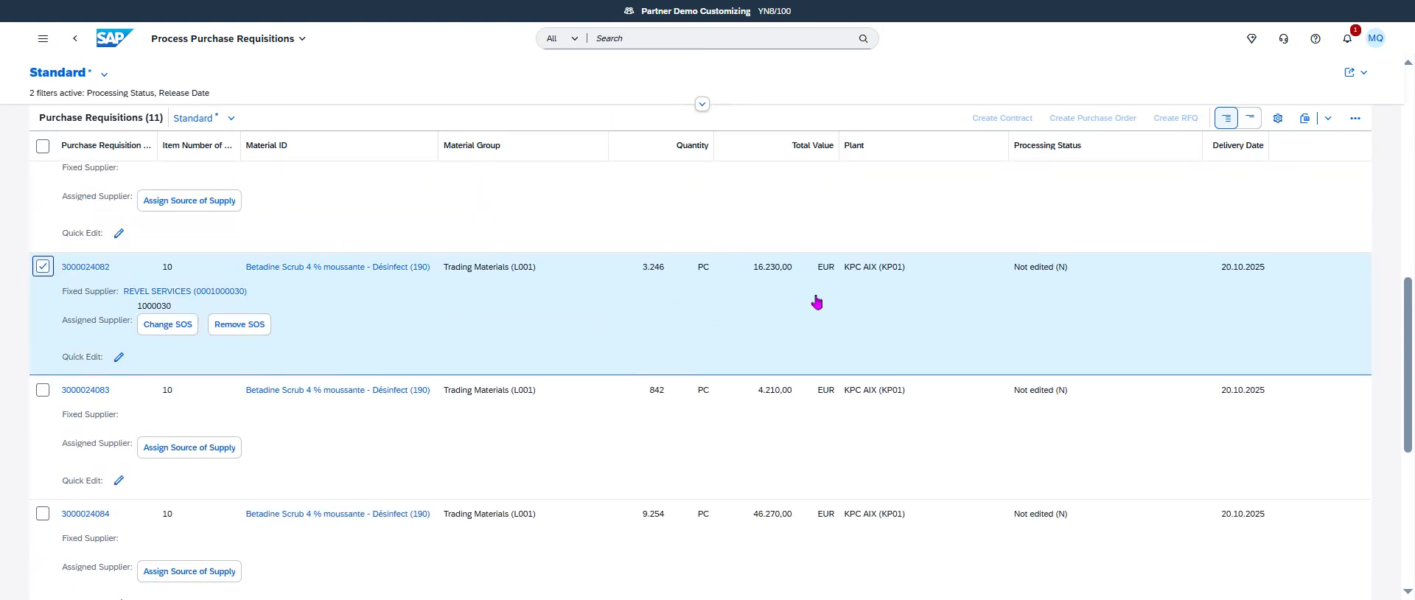
# - Open the selected Betadine Scrub requisition in Change Purchase Requisition Advanced and examine the approval details in its header
pyautogui.click(81, 272)
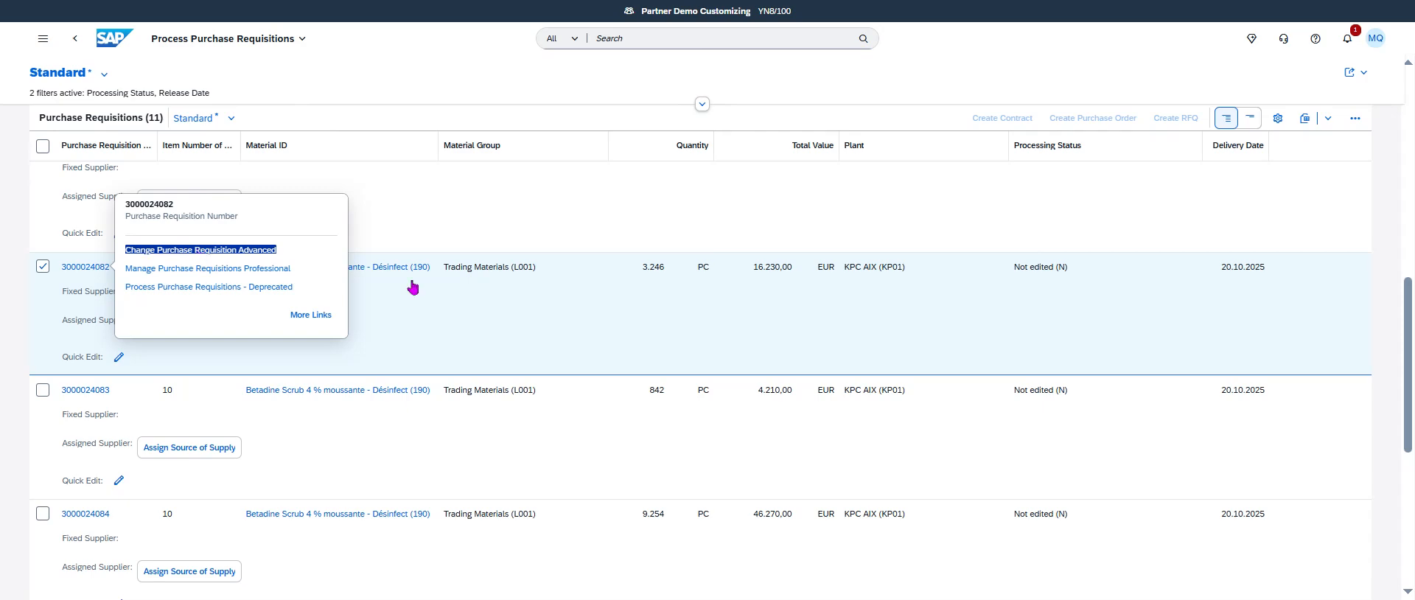
pyautogui.click(580, 326)
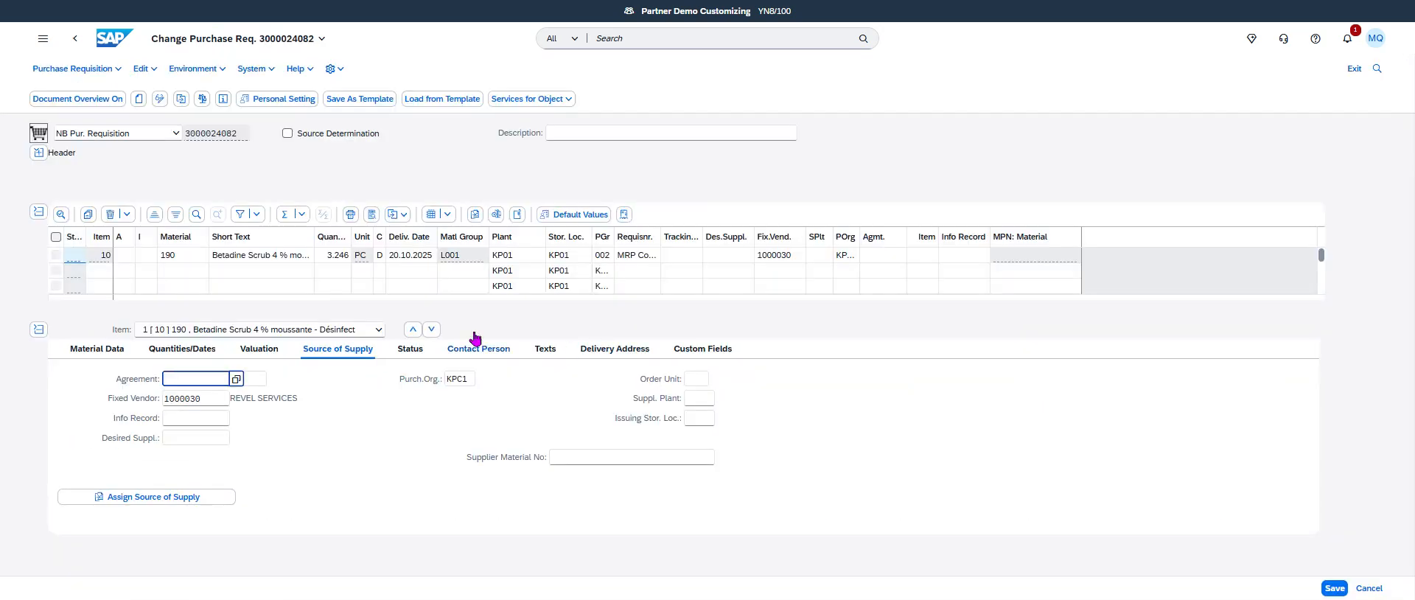
pyautogui.click(37, 154)
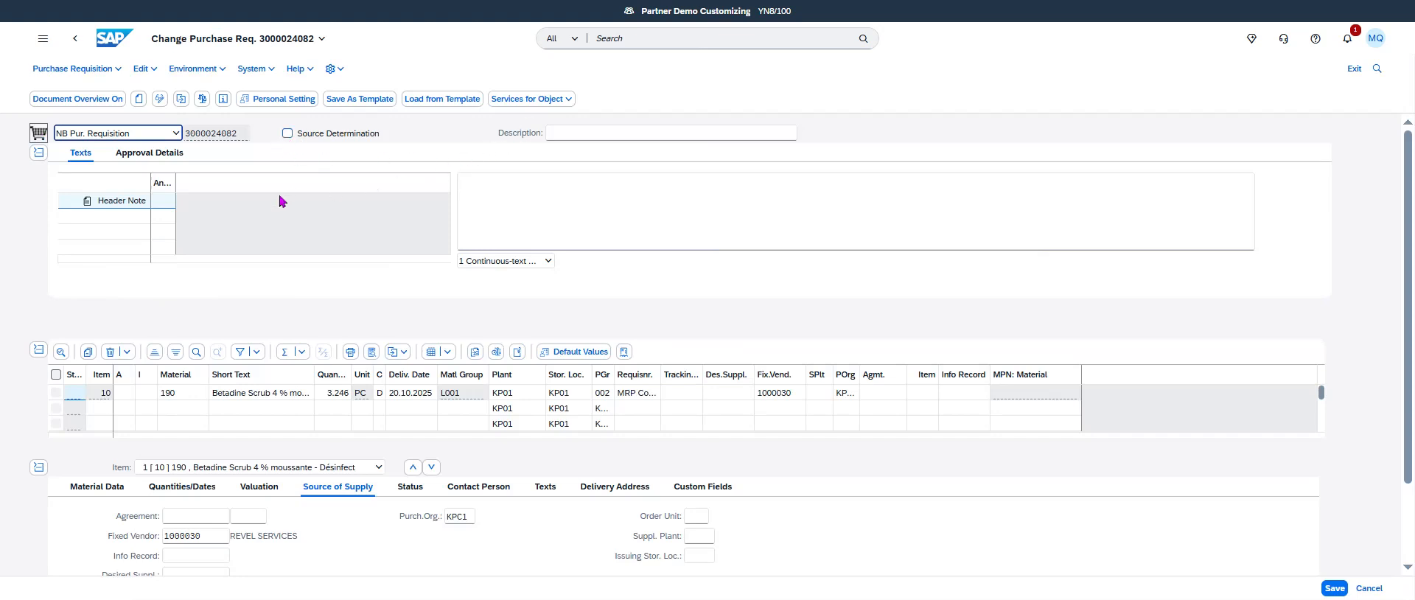
pyautogui.click(172, 155)
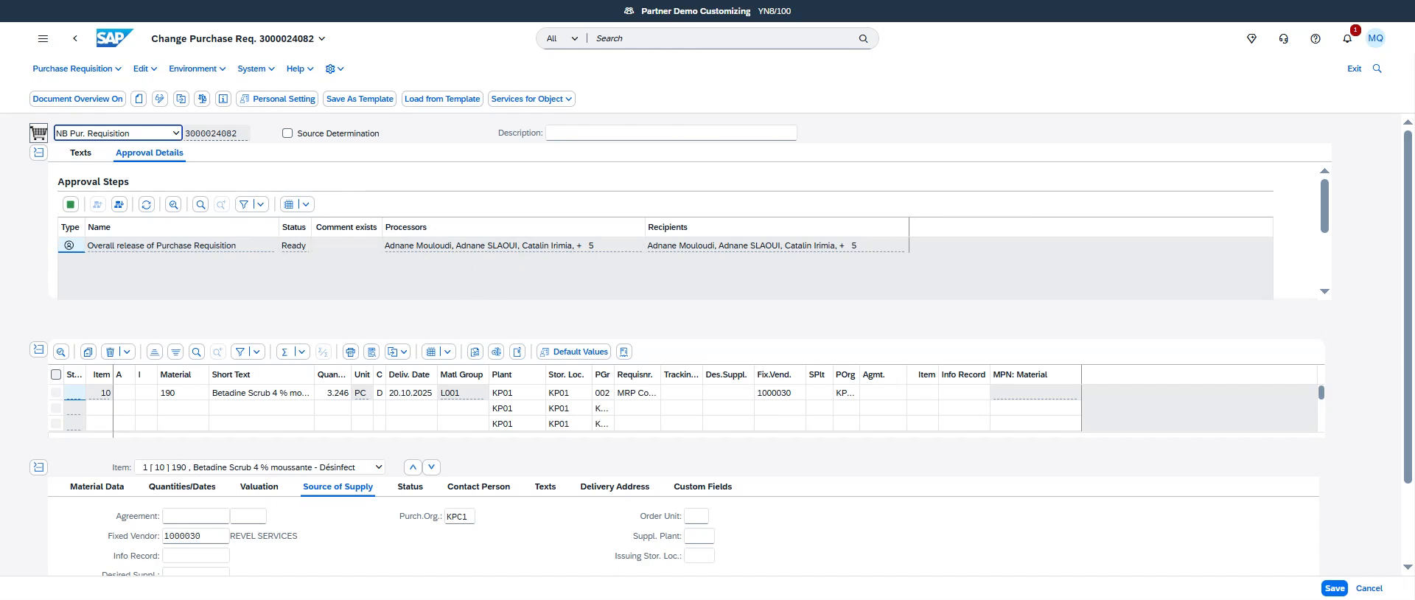
# - Return to the home page and approve the pending 16.230,00 EUR purchase requisition without a decision note
pyautogui.click(106, 45)
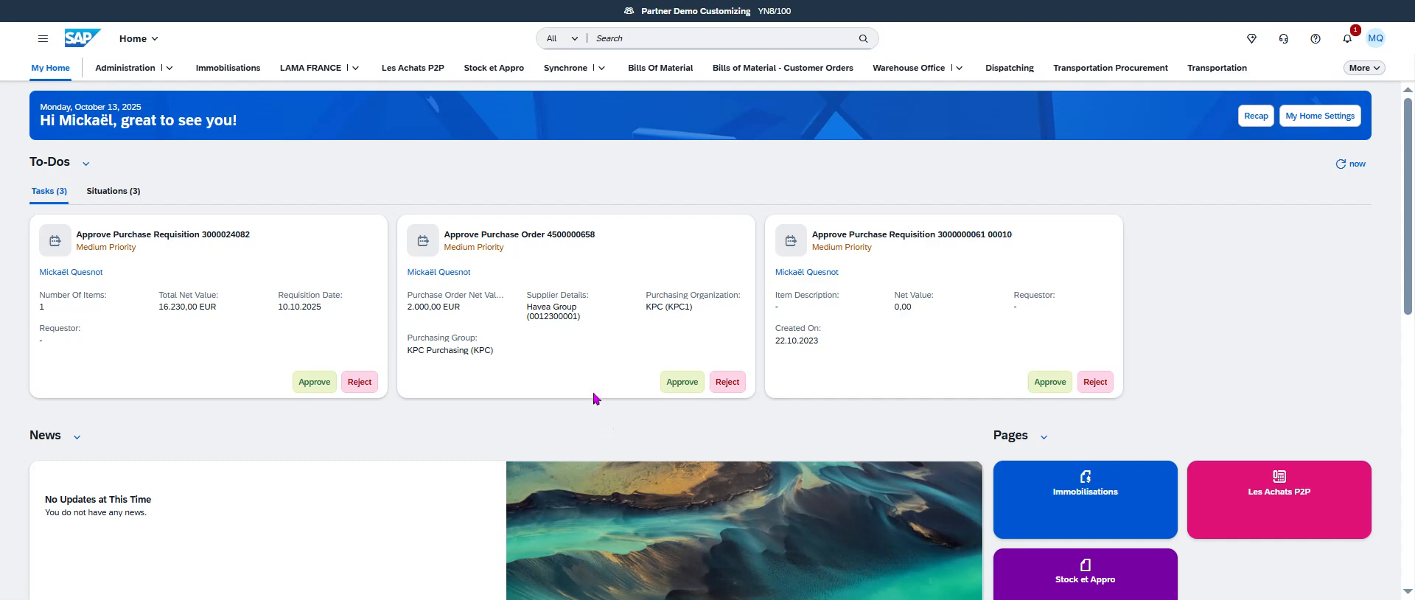
pyautogui.click(309, 383)
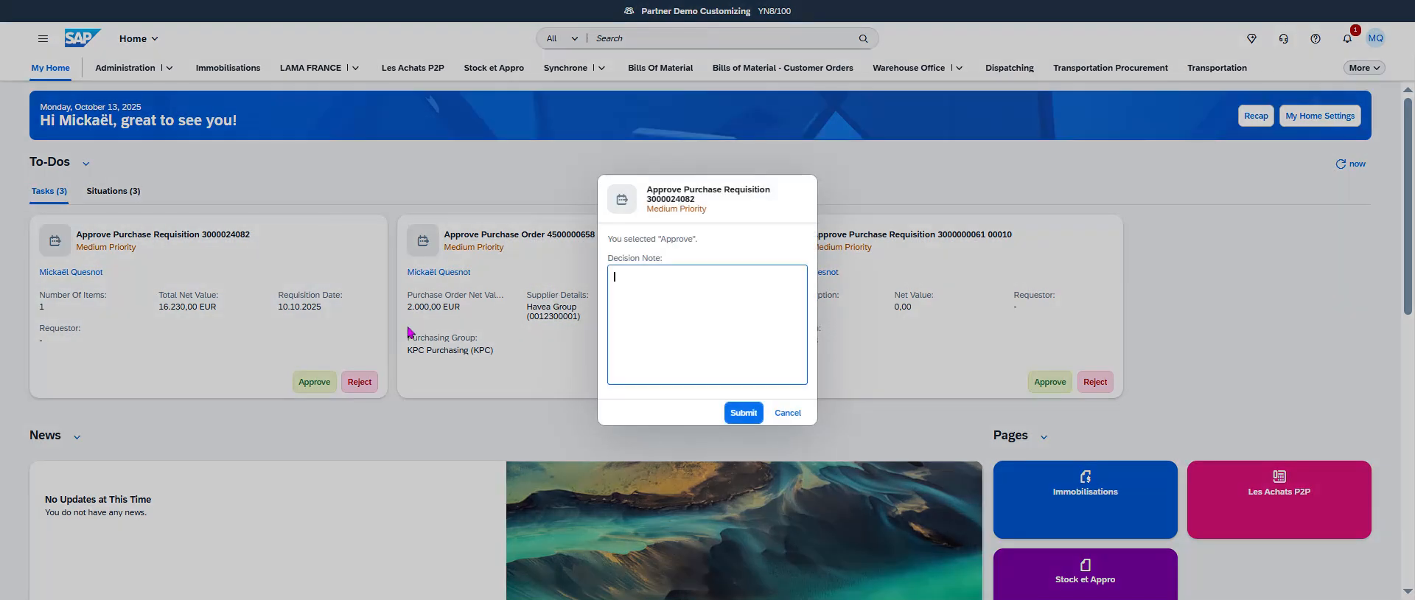
pyautogui.press('Return')
pyautogui.click(789, 414)
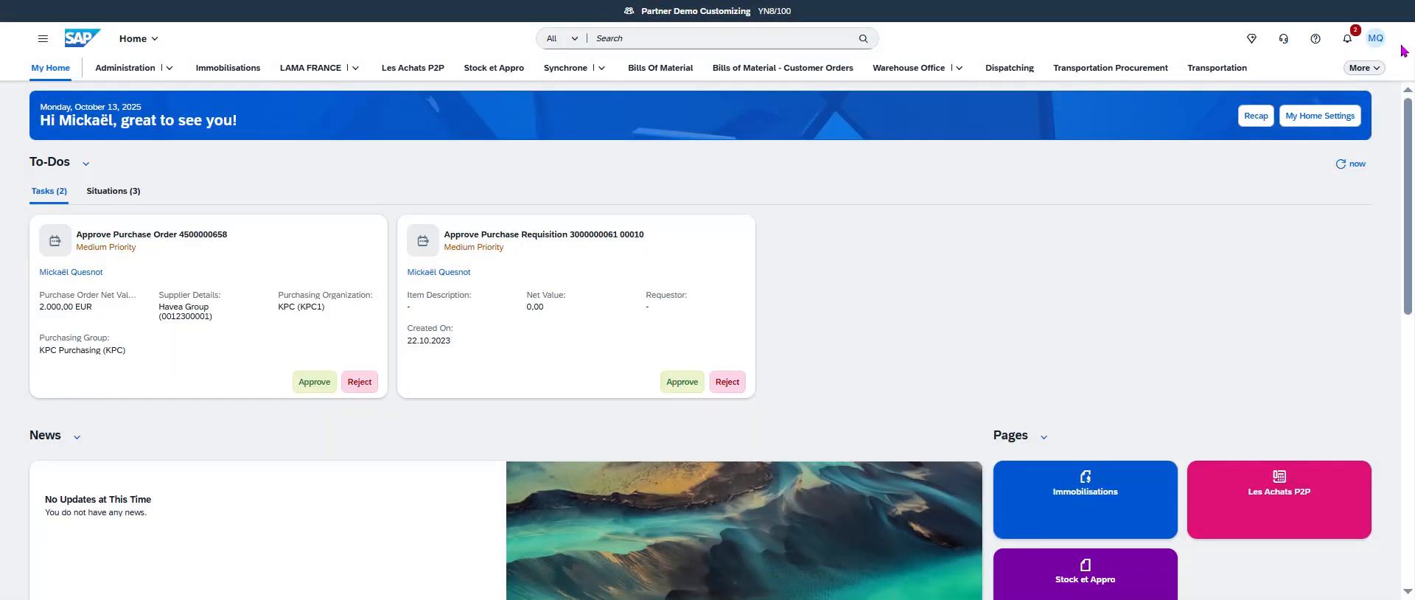
# - Reopen the Process Purchase Requisitions application from the recent activities
pyautogui.click(1375, 38)
pyautogui.click(1308, 153)
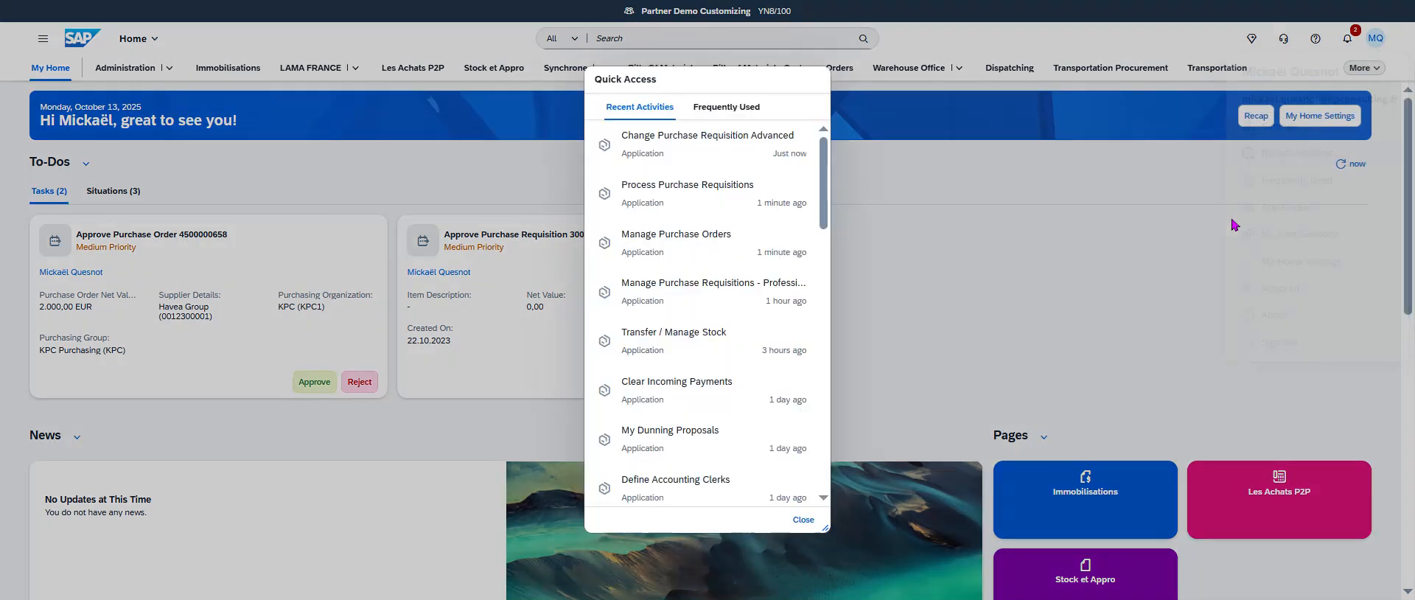
pyautogui.click(707, 201)
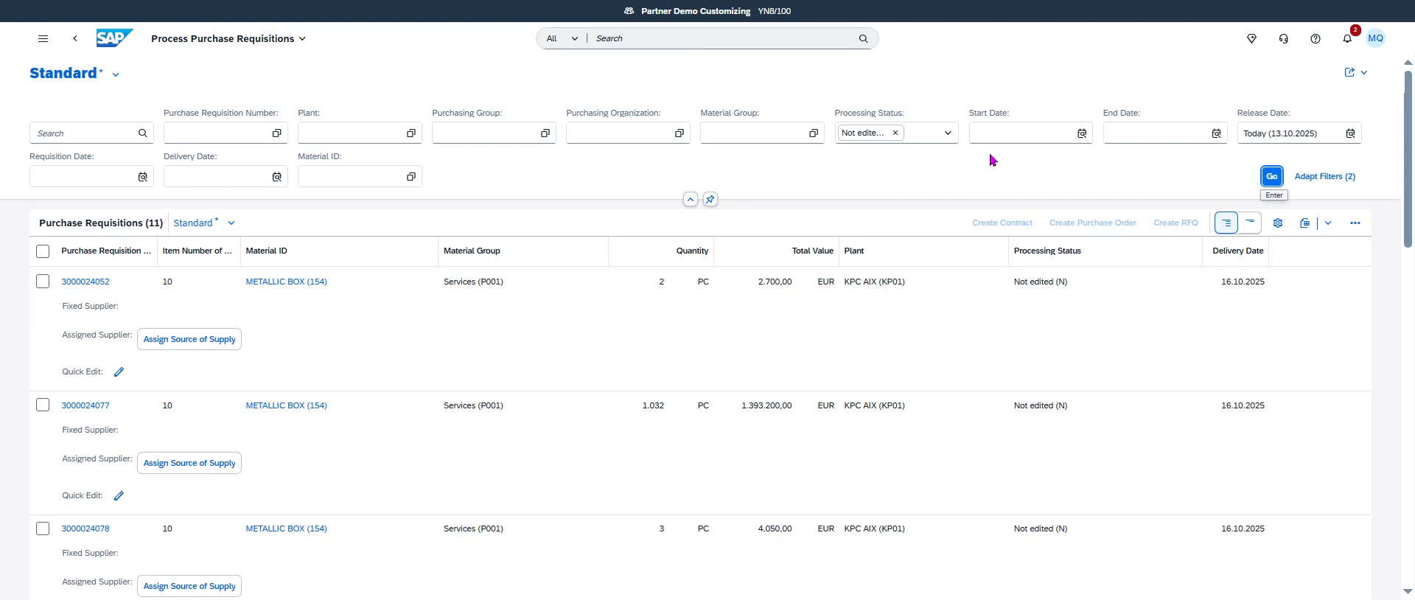
# - Try to find the supplier's requisition with the search term "revel", and clear the term to list all filtered requisitions again
pyautogui.click(78, 137)
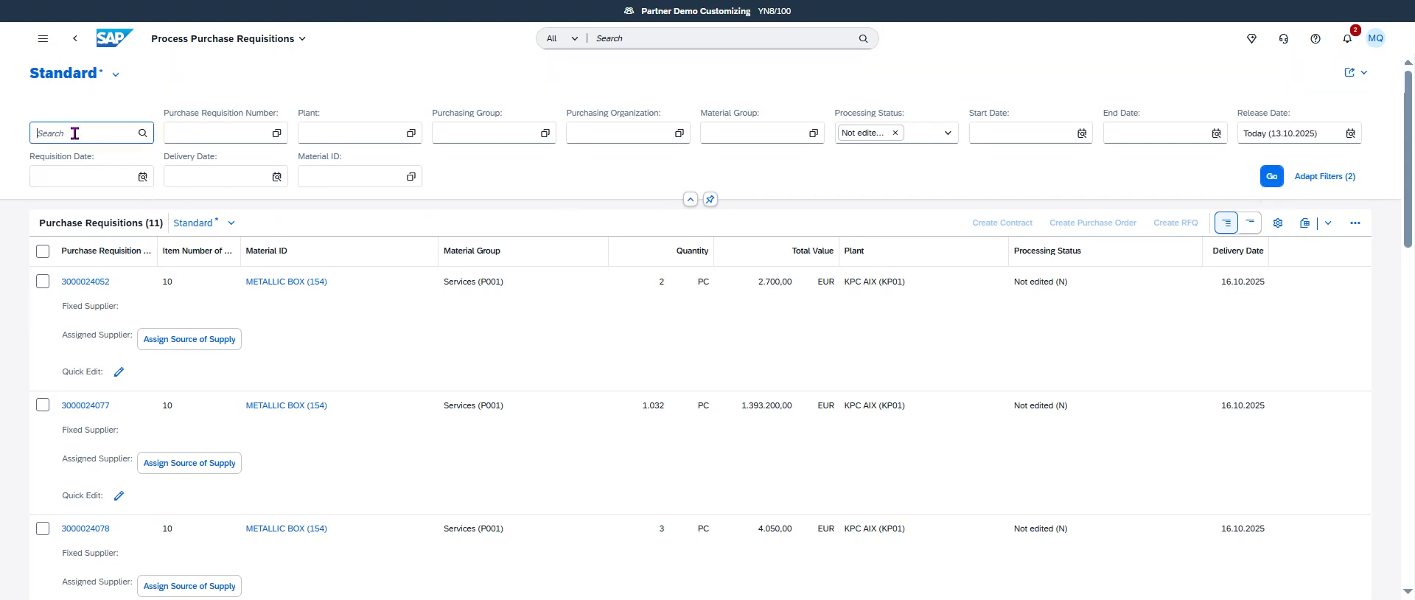
pyautogui.write('revel')
pyautogui.press('Return')
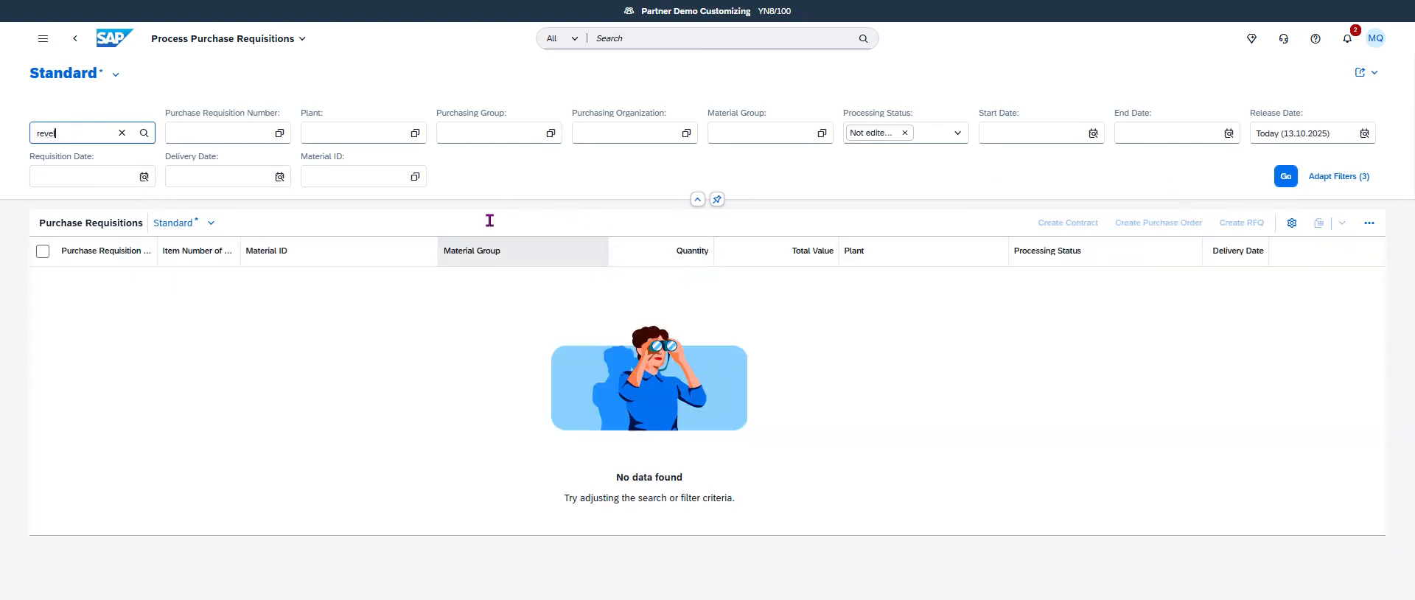
pyautogui.click(122, 133)
pyautogui.click(1274, 179)
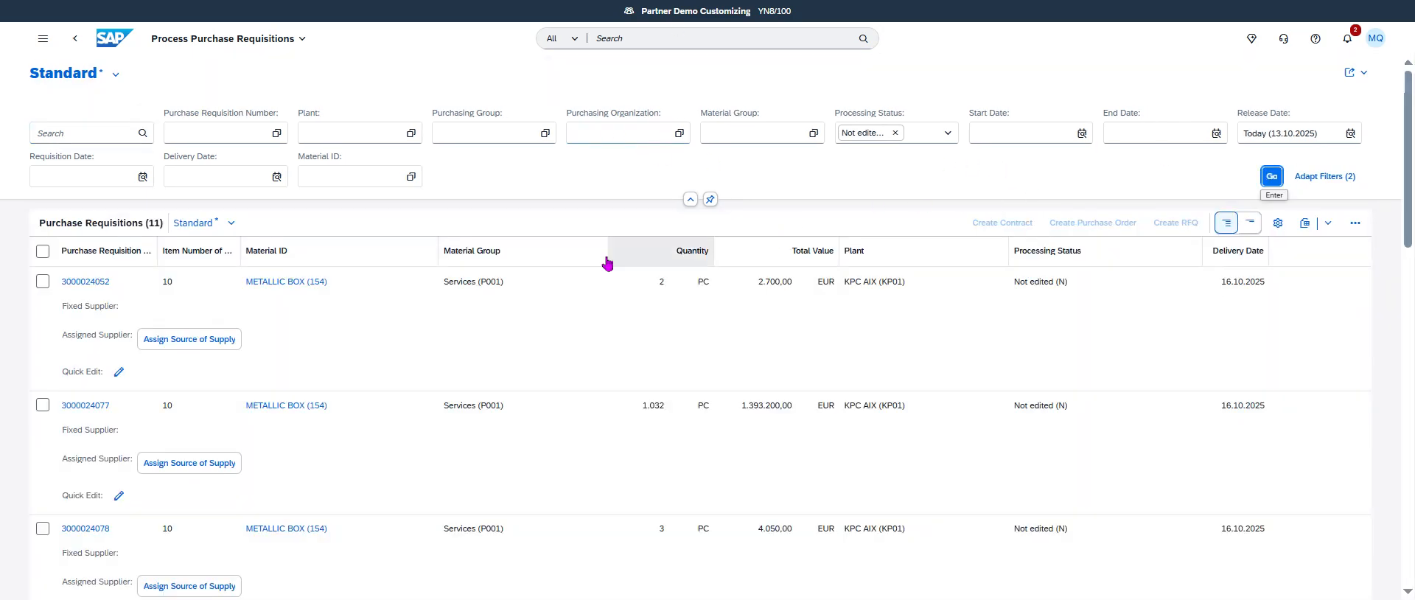
# - Start a purchase order from the Betadine Scrub (190) requisition of 3.246 PC assigned to REVEL SERVICES and dismiss the resulting dialog
pyautogui.scroll(-5, 464, 376)
pyautogui.scroll(-4, 465, 378)
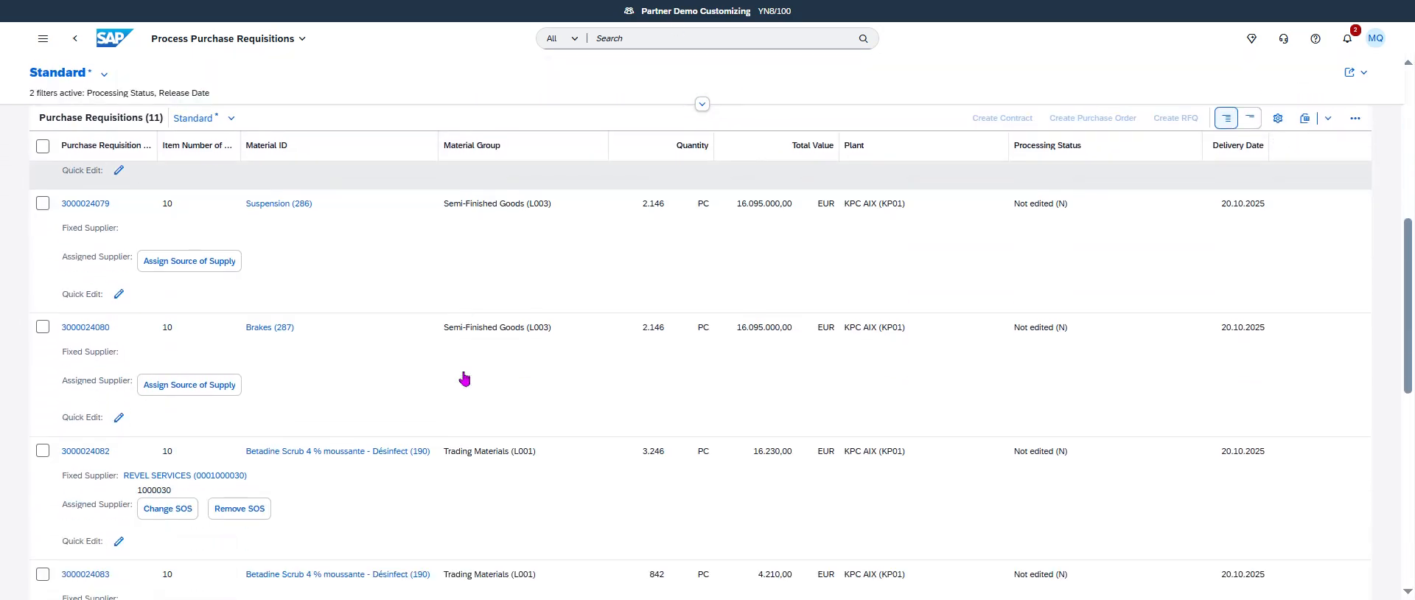
pyautogui.click(43, 359)
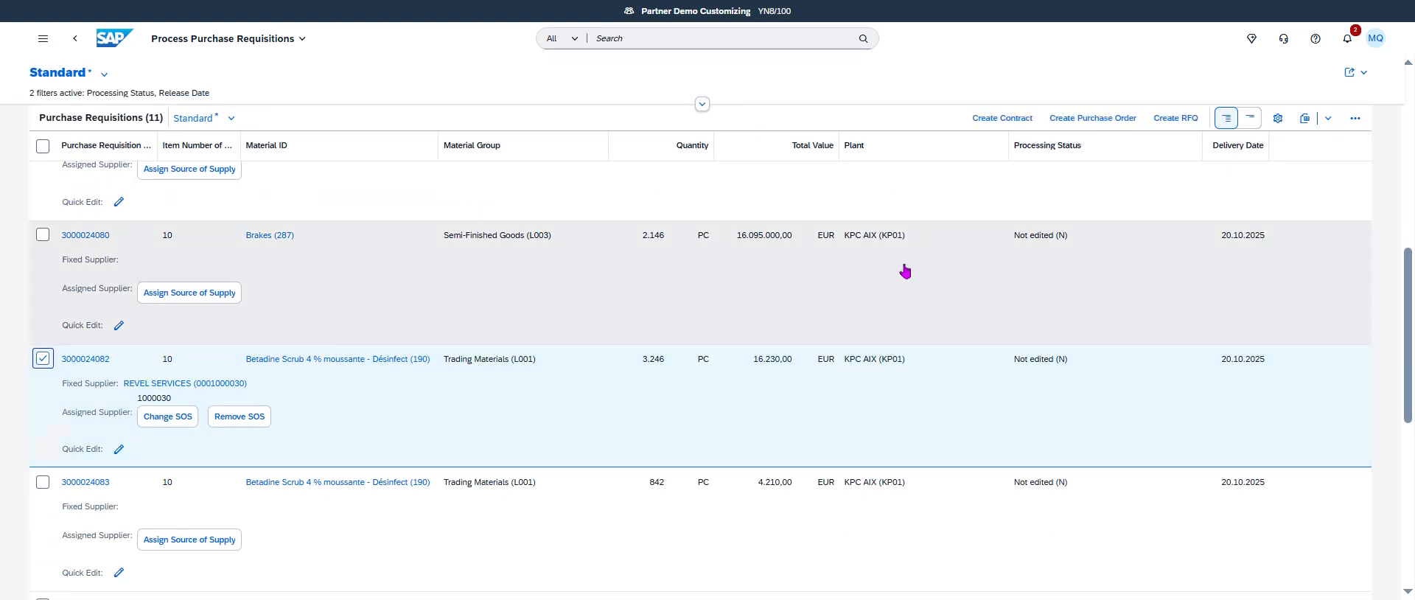
pyautogui.click(1089, 119)
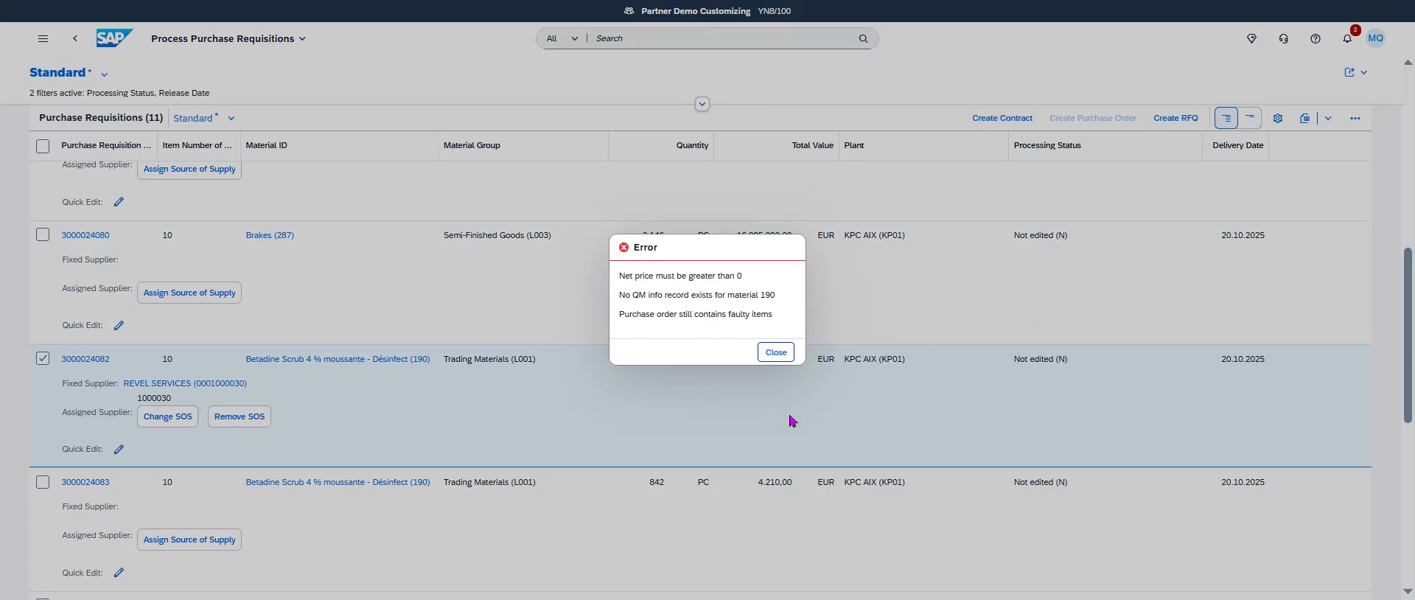
pyautogui.click(781, 354)
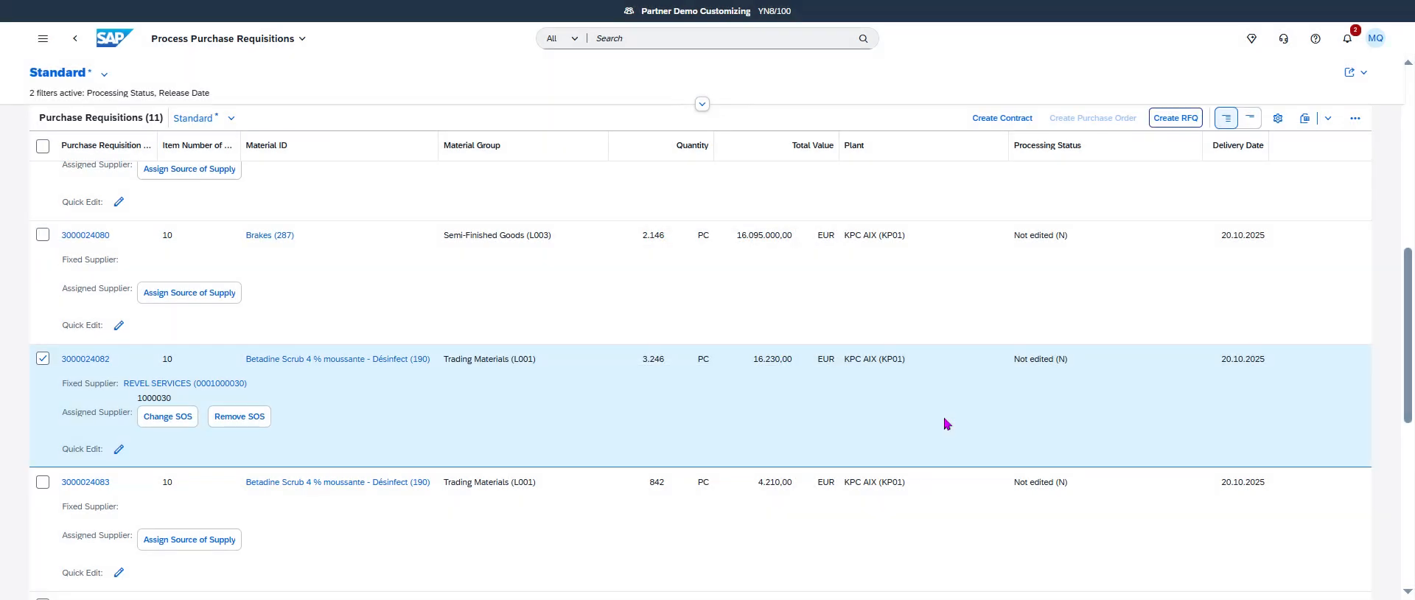